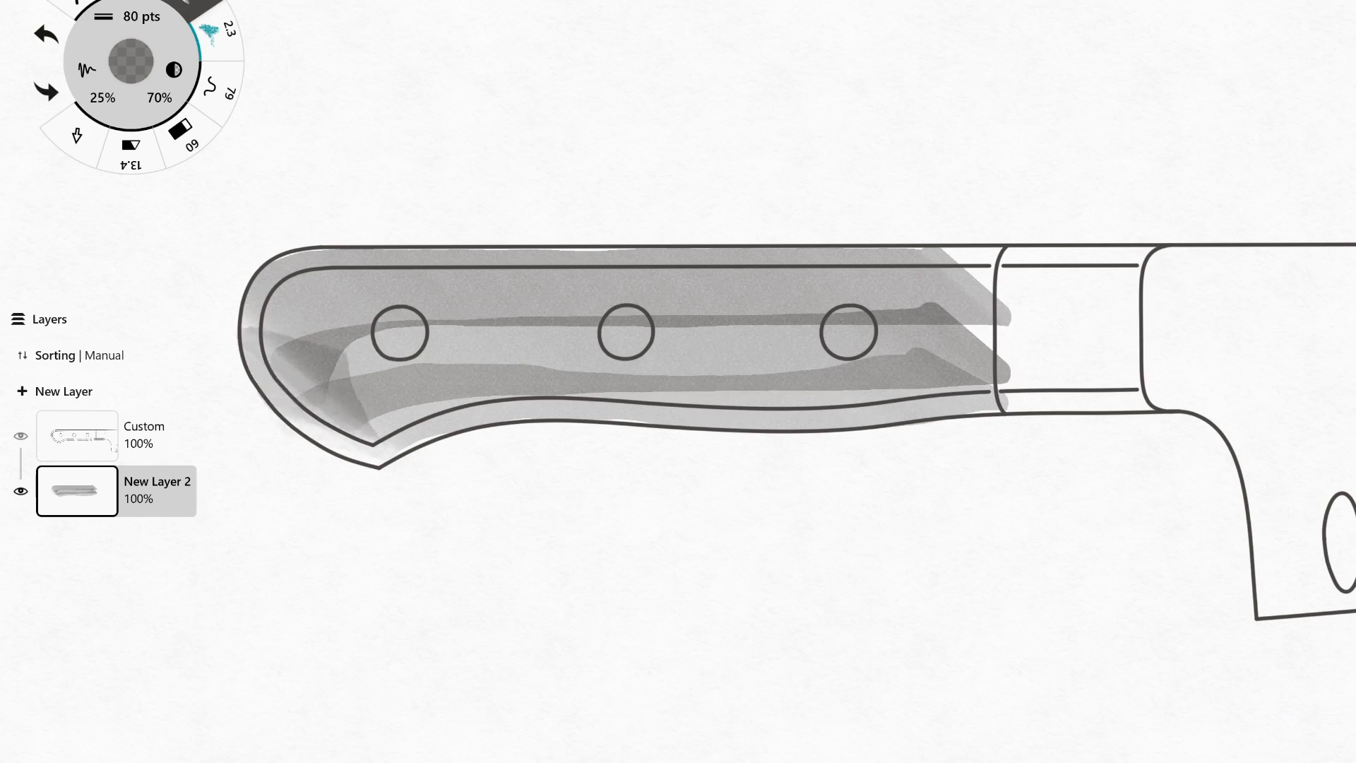
{"action": "key", "text": "ctrl+z"}
{"action": "key", "text": "ctrl+z"}
{"action": "key", "text": "ctrl+z"}
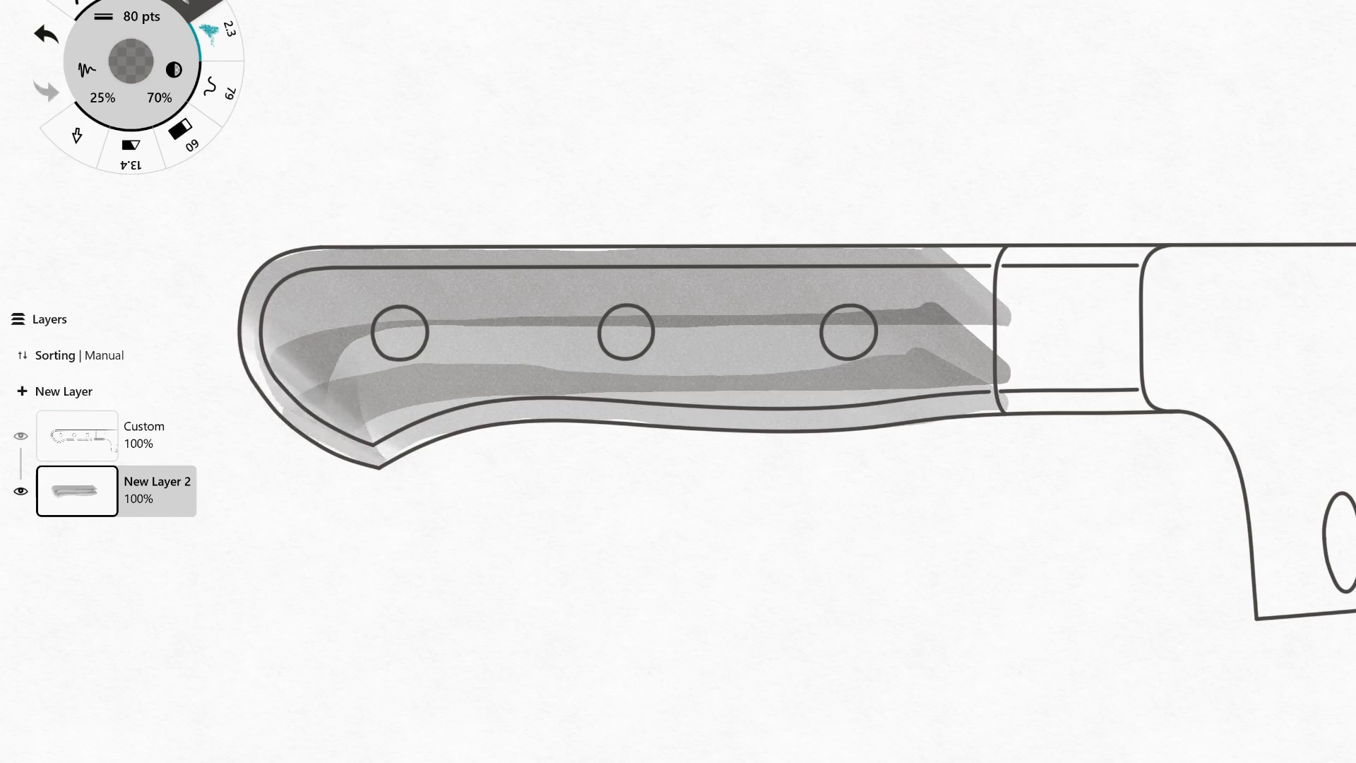
Undo the latest grey marker strokes at the handle's butt and beside the bolster.
{"action": "mouse_move", "coordinate": [950, 244]}
{"action": "left_mouse_down"}
{"action": "mouse_move", "coordinate": [965, 406]}
{"action": "mouse_move", "coordinate": [958, 267]}
{"action": "left_mouse_up"}
{"action": "key", "text": "ctrl+z"}
Layer wide grey 80 pts marker strokes lengthwise over the handle, from the butt towards the bolster.
{"action": "key", "text": "ctrl+z"}
{"action": "key", "text": "ctrl+z"}
{"action": "mouse_move", "coordinate": [336, 410]}
{"action": "left_mouse_down"}
{"action": "mouse_move", "coordinate": [593, 378]}
{"action": "mouse_move", "coordinate": [950, 368]}
{"action": "left_mouse_up"}
{"action": "mouse_move", "coordinate": [303, 367]}
{"action": "left_mouse_down"}
{"action": "mouse_move", "coordinate": [710, 329]}
{"action": "mouse_move", "coordinate": [946, 331]}
{"action": "left_mouse_up"}
{"action": "key", "text": "ctrl+z"}
{"action": "mouse_move", "coordinate": [283, 321]}
{"action": "left_mouse_down"}
{"action": "mouse_move", "coordinate": [495, 286]}
{"action": "mouse_move", "coordinate": [939, 289]}
{"action": "left_mouse_up"}
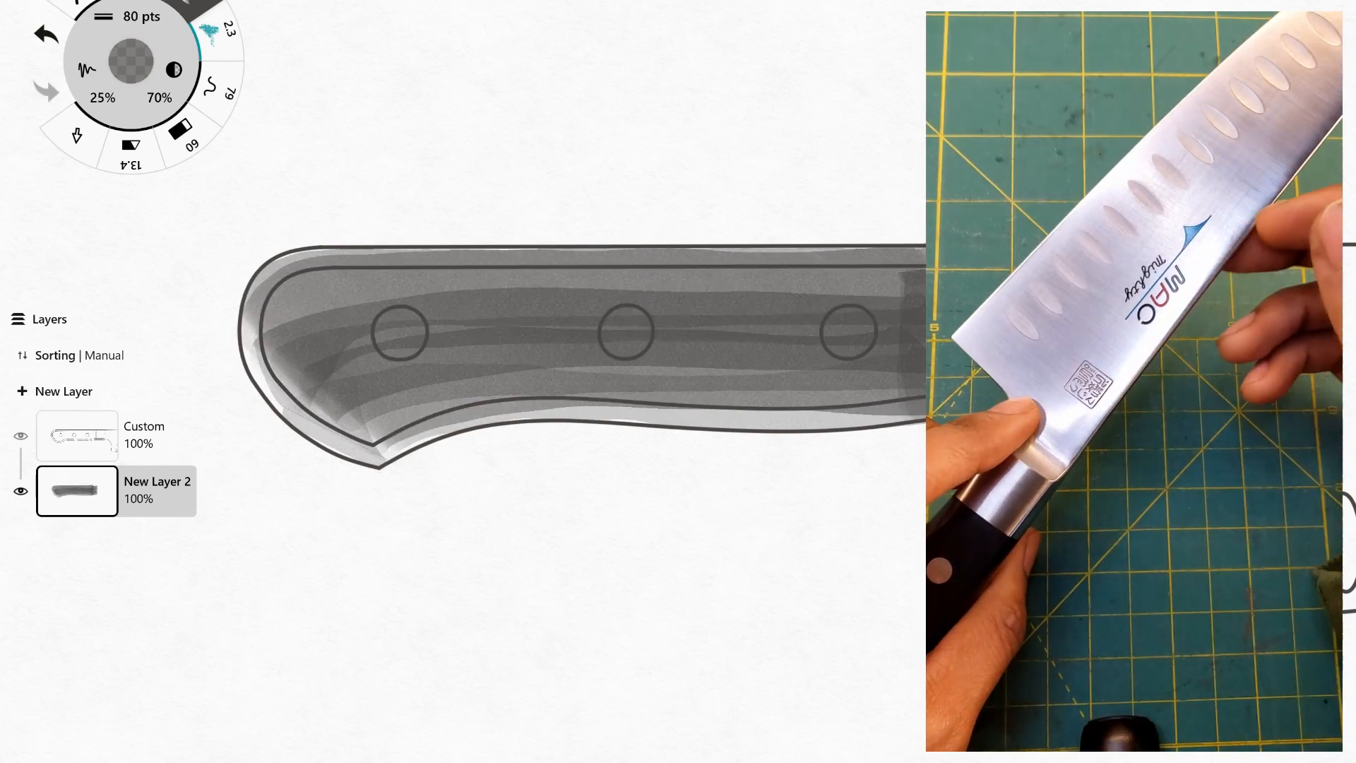
{"action": "key", "text": "ctrl+z"}
{"action": "left_click_drag", "start_coordinate": [282, 339], "coordinate": [940, 311]}
{"action": "left_click_drag", "start_coordinate": [264, 297], "coordinate": [947, 265]}
{"action": "mouse_move", "coordinate": [282, 317]}
{"action": "left_mouse_down"}
{"action": "mouse_move", "coordinate": [318, 410]}
{"action": "mouse_move", "coordinate": [508, 374]}
{"action": "left_mouse_up"}
{"action": "key", "text": "ctrl+z"}
{"action": "mouse_move", "coordinate": [336, 424]}
{"action": "left_mouse_down"}
{"action": "mouse_move", "coordinate": [671, 378]}
{"action": "mouse_move", "coordinate": [942, 364]}
{"action": "left_mouse_up"}
Glaze the whole handle with dark brown marker strokes at 42 pts, following its upper and lower contours.
{"action": "left_click", "coordinate": [130, 60]}
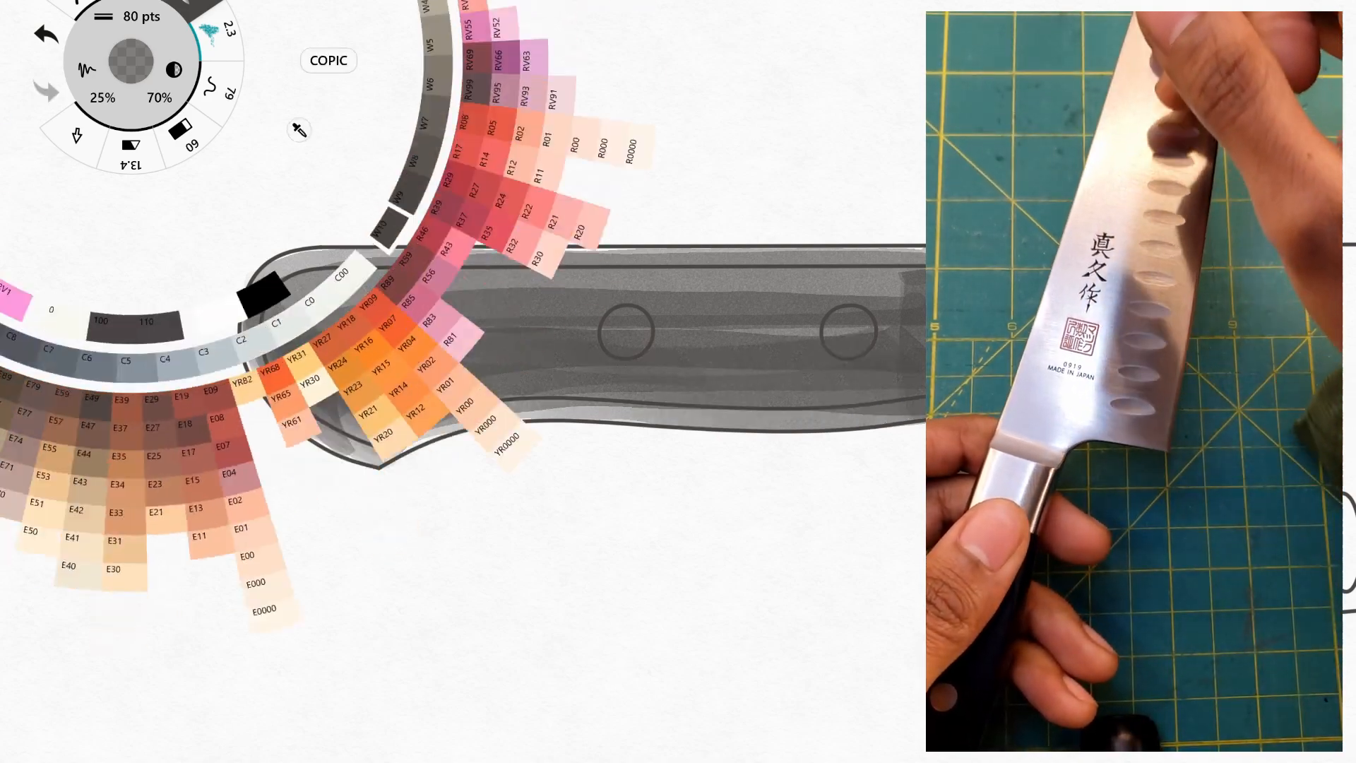
{"action": "left_click", "coordinate": [353, 272]}
{"action": "left_click", "coordinate": [131, 61]}
{"action": "left_click", "coordinate": [332, 297]}
{"action": "left_click", "coordinate": [142, 16]}
{"action": "left_click", "coordinate": [391, 29]}
{"action": "left_click_drag", "start_coordinate": [289, 332], "coordinate": [943, 311]}
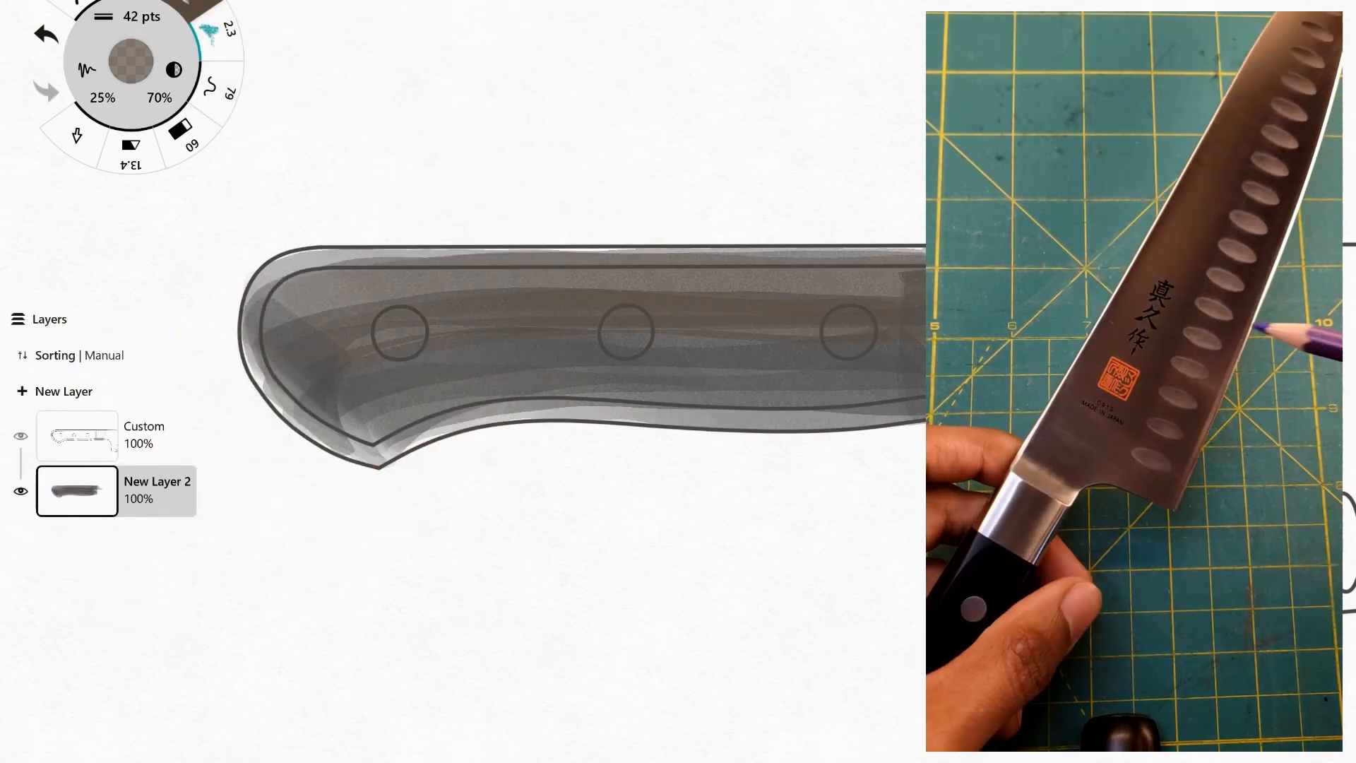
{"action": "left_click_drag", "start_coordinate": [272, 304], "coordinate": [943, 279]}
{"action": "mouse_move", "coordinate": [354, 416]}
{"action": "left_mouse_down"}
{"action": "mouse_move", "coordinate": [477, 399]}
{"action": "mouse_move", "coordinate": [954, 392]}
{"action": "left_mouse_up"}
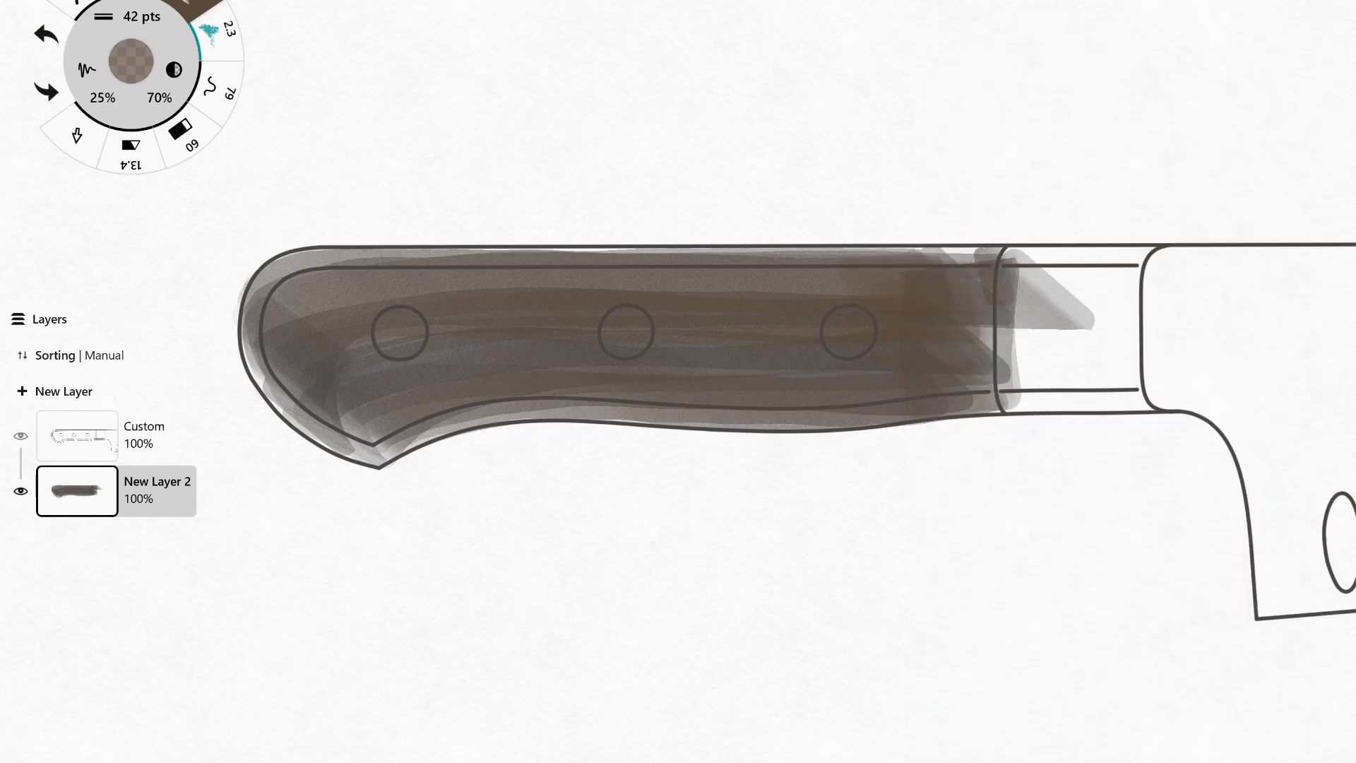
{"action": "mouse_move", "coordinate": [939, 269]}
{"action": "left_mouse_down"}
{"action": "mouse_move", "coordinate": [325, 283]}
{"action": "mouse_move", "coordinate": [256, 385]}
{"action": "mouse_move", "coordinate": [362, 456]}
{"action": "left_mouse_up"}
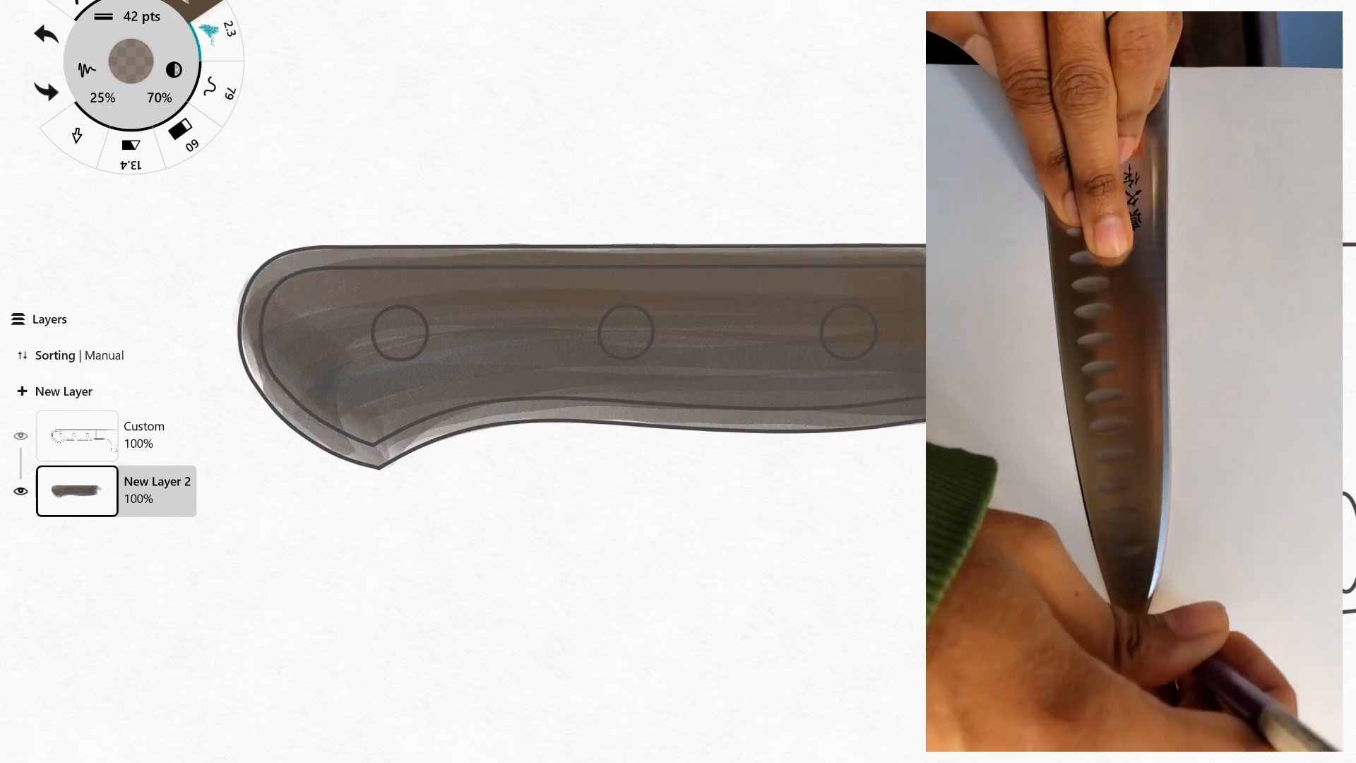
{"action": "left_click_drag", "start_coordinate": [459, 416], "coordinate": [864, 421]}
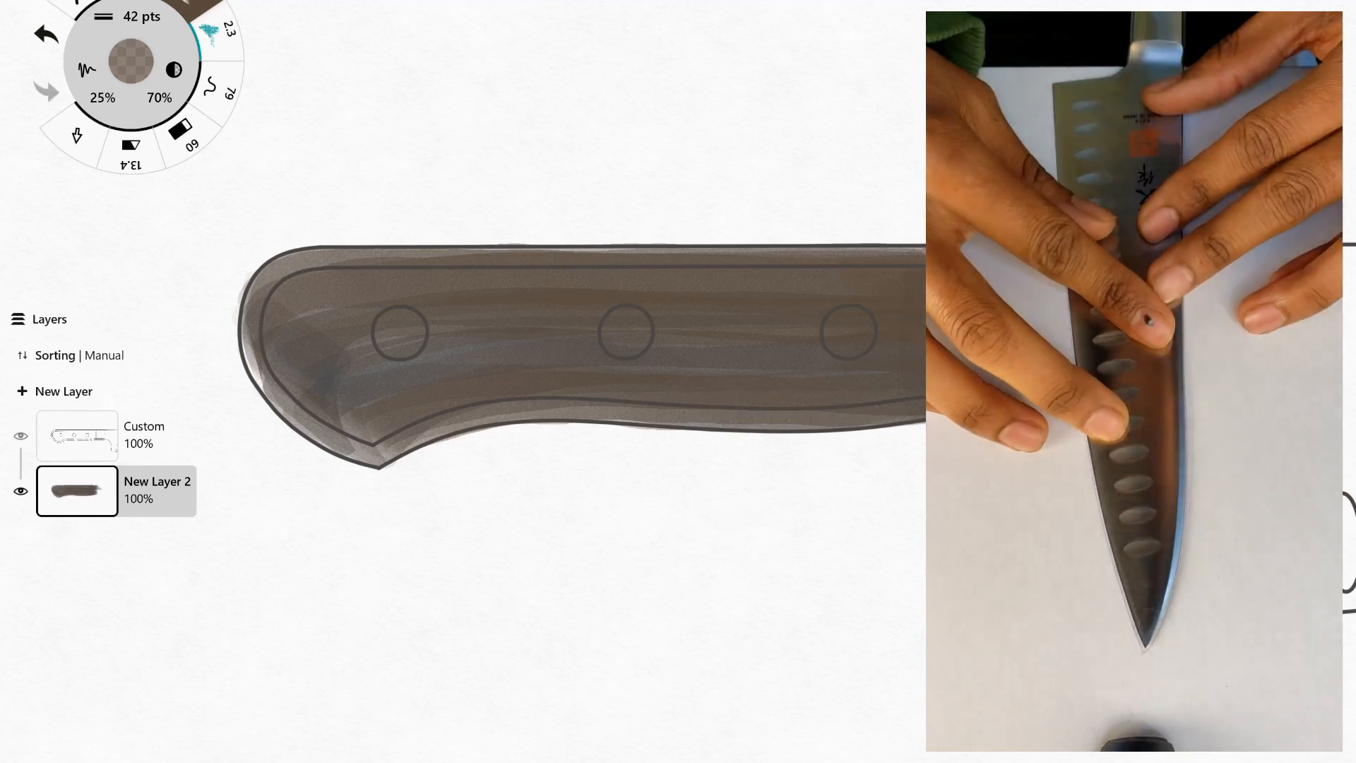
{"action": "key", "text": "ctrl+z"}
Pick a light tan colour and brush it along the middle of the handle around the rivets.
{"action": "left_click", "coordinate": [131, 62]}
{"action": "left_click", "coordinate": [185, 460]}
{"action": "left_click", "coordinate": [131, 61]}
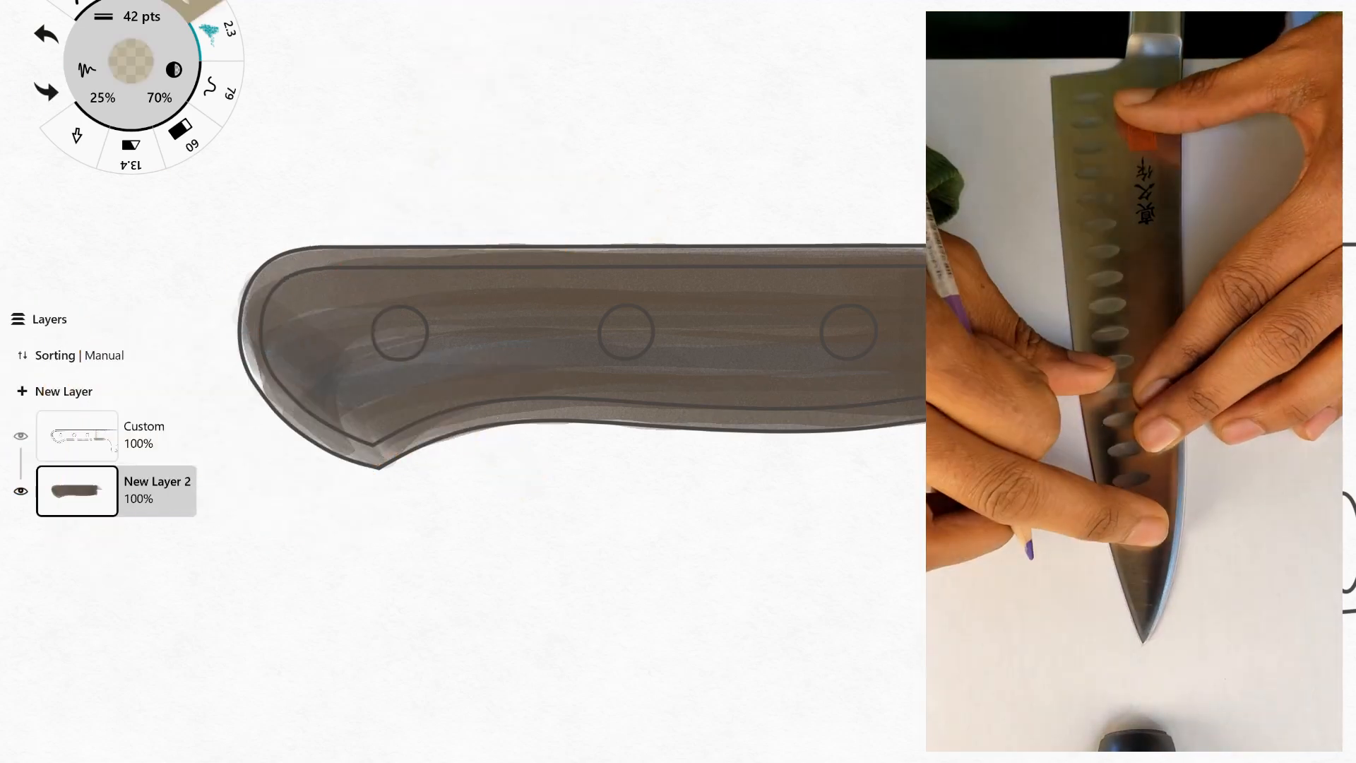
{"action": "left_click_drag", "start_coordinate": [339, 328], "coordinate": [914, 318]}
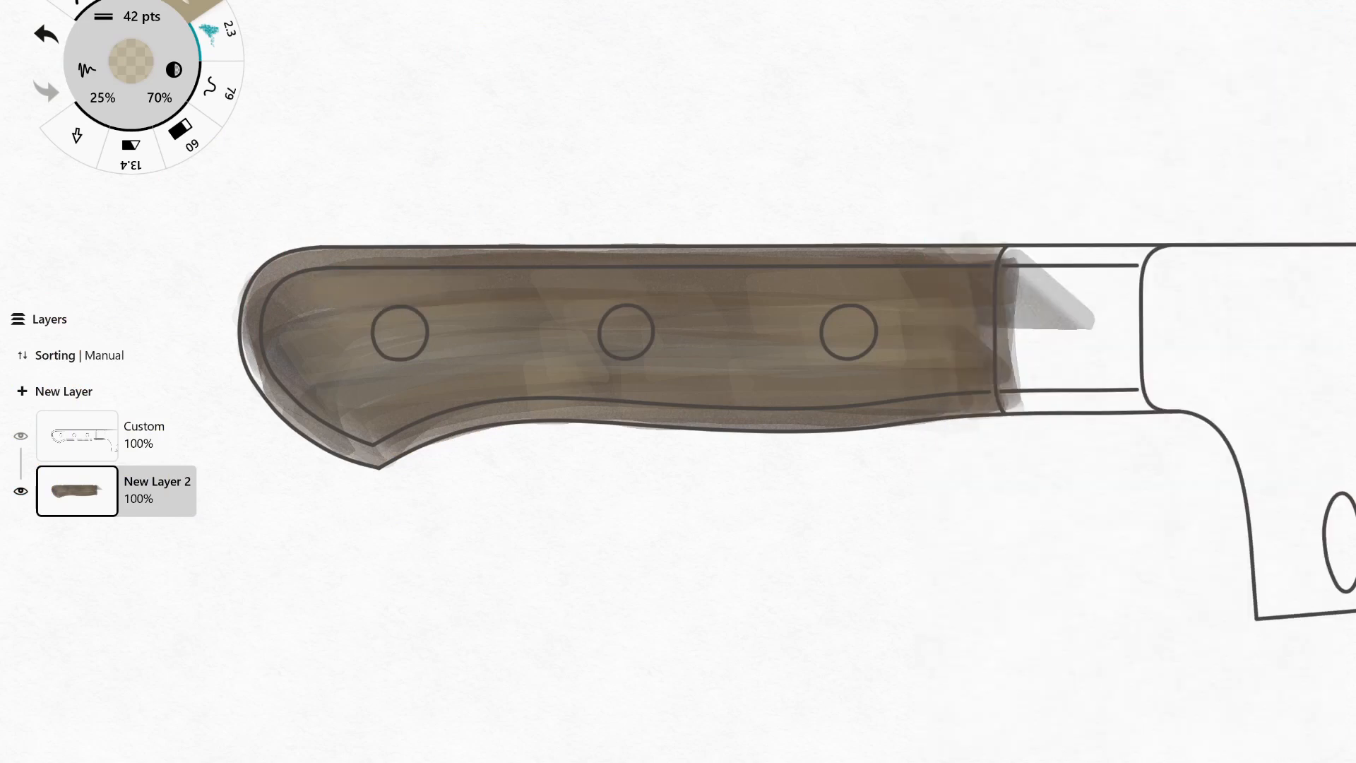
Set the marker size to 8.3 pts and add short tan wood-grain streaks across the handle.
{"action": "left_click", "coordinate": [142, 16]}
{"action": "left_click", "coordinate": [258, 28]}
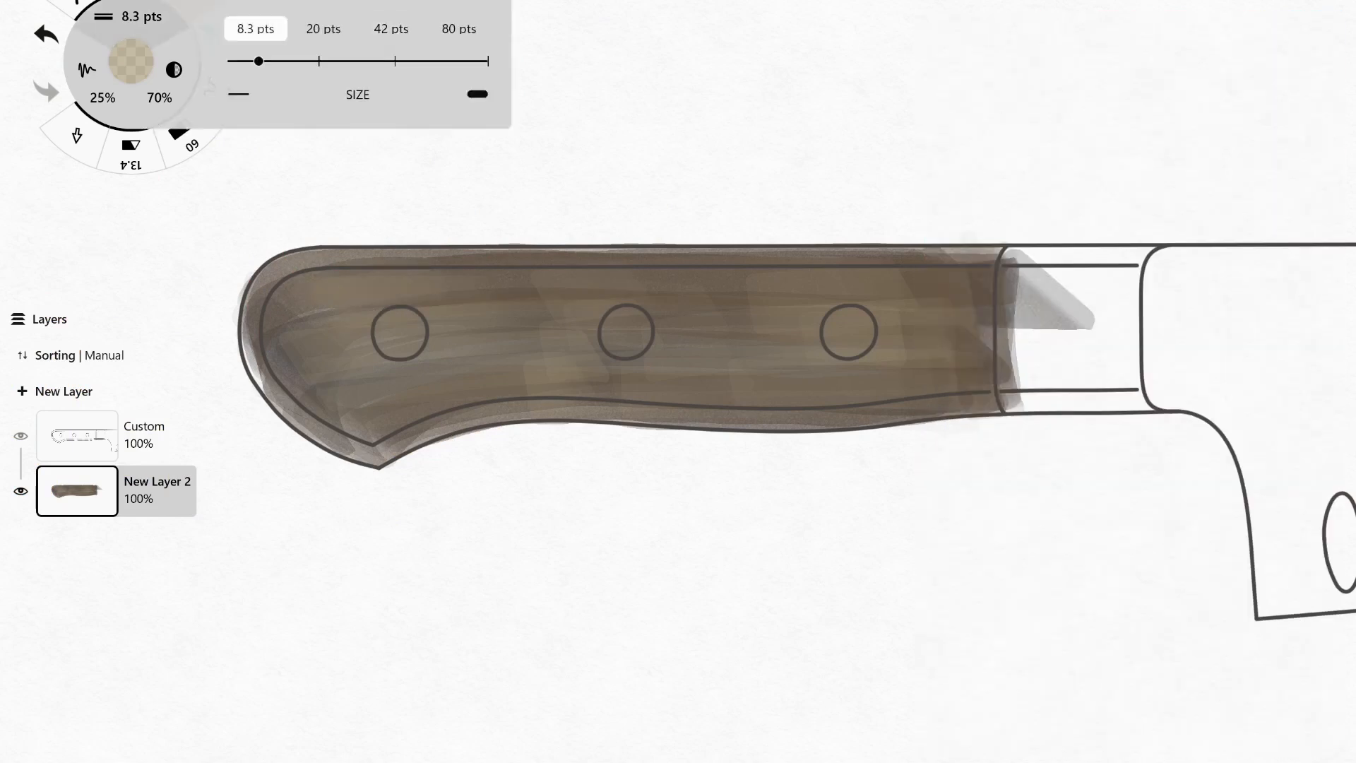
{"action": "left_click_drag", "start_coordinate": [655, 281], "coordinate": [747, 281]}
{"action": "left_click_drag", "start_coordinate": [793, 280], "coordinate": [953, 288]}
{"action": "left_click_drag", "start_coordinate": [745, 299], "coordinate": [835, 298]}
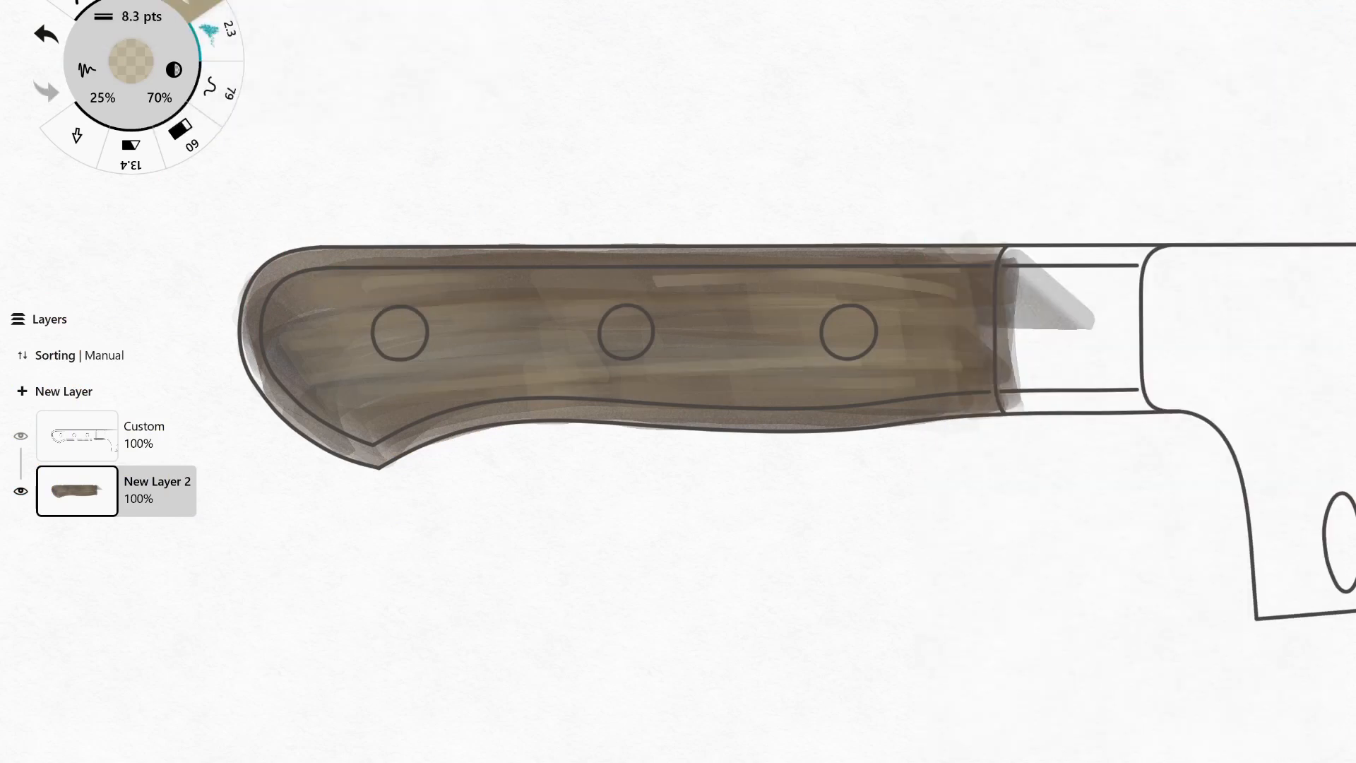
{"action": "left_click_drag", "start_coordinate": [353, 297], "coordinate": [486, 300]}
{"action": "left_click_drag", "start_coordinate": [277, 368], "coordinate": [348, 368]}
{"action": "left_click_drag", "start_coordinate": [375, 427], "coordinate": [503, 410]}
{"action": "left_click_drag", "start_coordinate": [643, 415], "coordinate": [723, 417]}
{"action": "left_click_drag", "start_coordinate": [827, 259], "coordinate": [918, 259]}
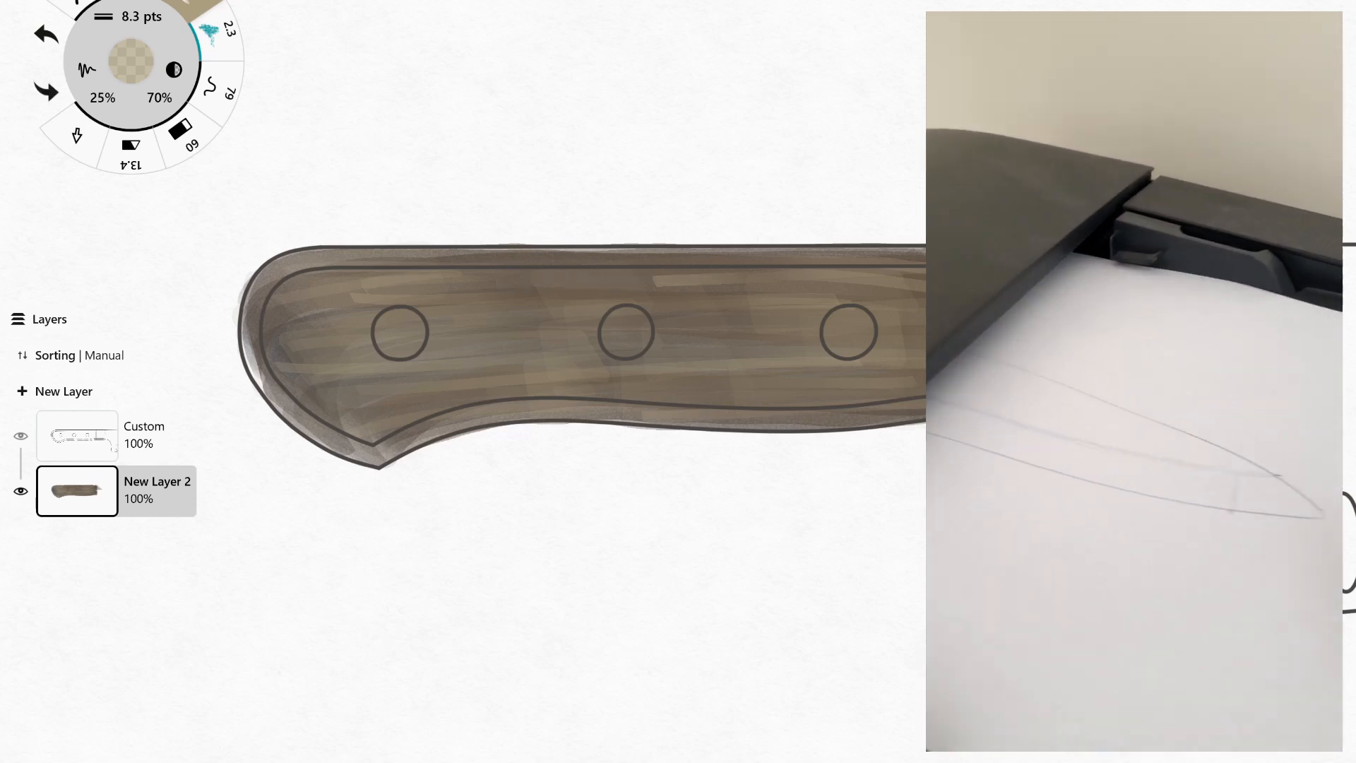
Pick a darker brown and add thin 8.3 pts wood-grain streaks across the handle body and along its edges.
{"action": "left_click", "coordinate": [131, 62]}
{"action": "left_click", "coordinate": [185, 462]}
{"action": "left_click_drag", "start_coordinate": [750, 362], "coordinate": [854, 363]}
{"action": "left_click_drag", "start_coordinate": [853, 277], "coordinate": [924, 282]}
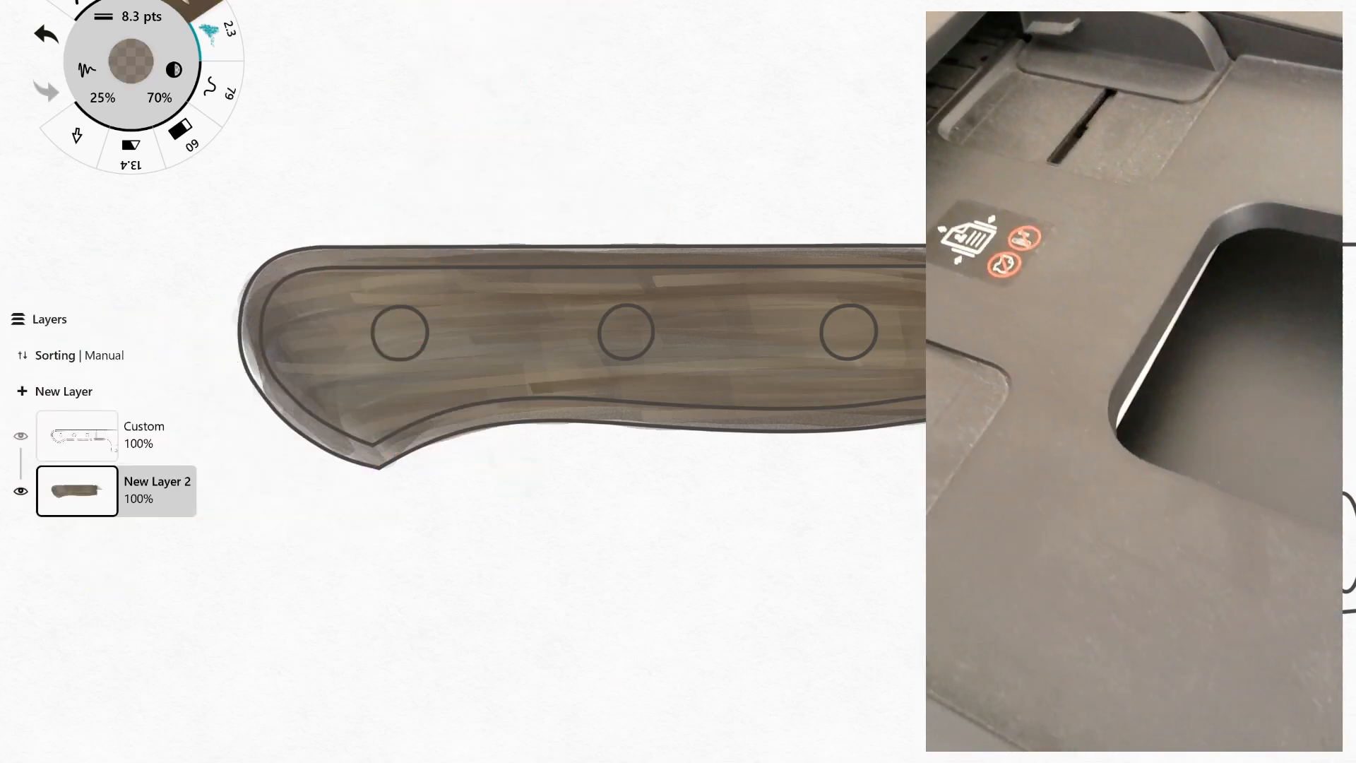
{"action": "mouse_move", "coordinate": [297, 291]}
{"action": "left_mouse_down"}
{"action": "mouse_move", "coordinate": [436, 272]}
{"action": "mouse_move", "coordinate": [406, 264]}
{"action": "left_mouse_up"}
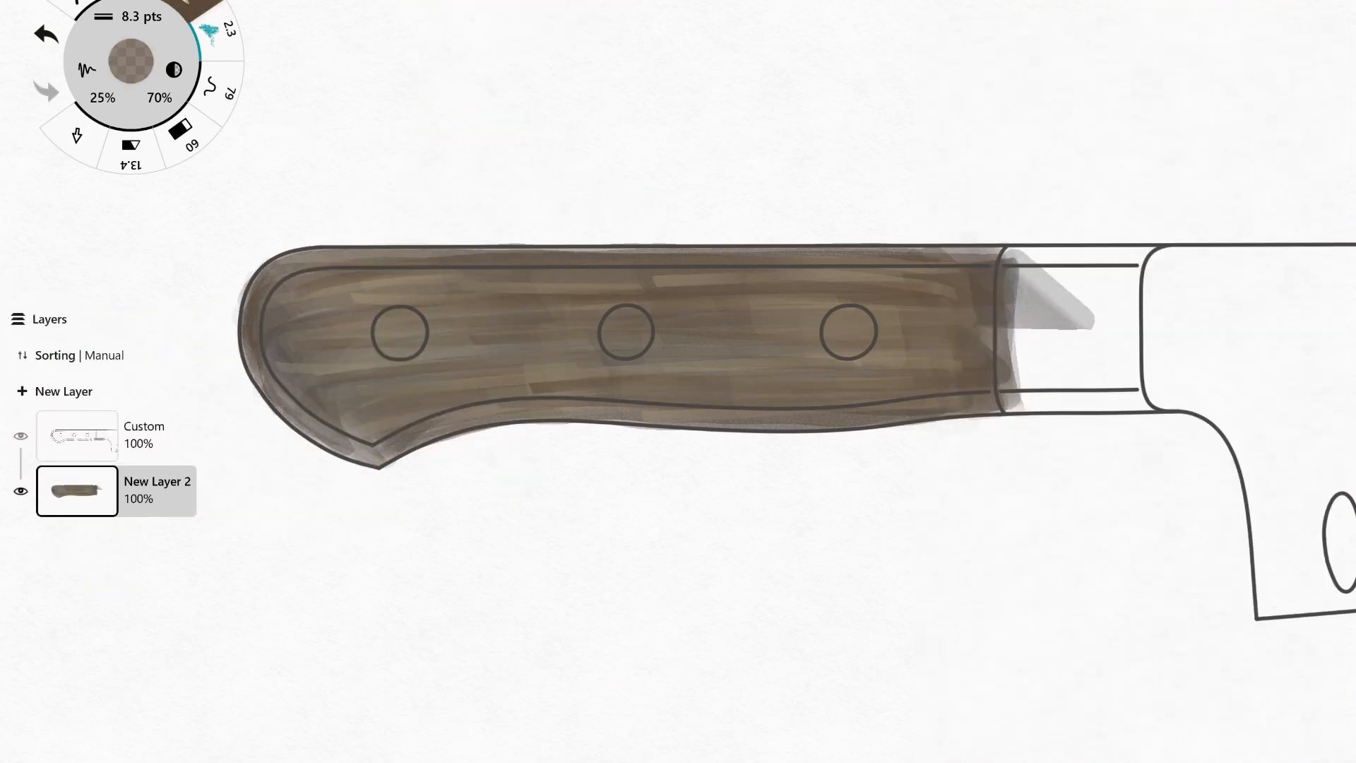
{"action": "left_click_drag", "start_coordinate": [285, 264], "coordinate": [393, 250]}
{"action": "left_click_drag", "start_coordinate": [654, 421], "coordinate": [842, 426]}
{"action": "left_click_drag", "start_coordinate": [705, 378], "coordinate": [832, 376]}
{"action": "left_click_drag", "start_coordinate": [618, 367], "coordinate": [948, 358]}
{"action": "left_click_drag", "start_coordinate": [489, 291], "coordinate": [598, 288]}
{"action": "left_click_drag", "start_coordinate": [324, 369], "coordinate": [423, 362]}
{"action": "left_click_drag", "start_coordinate": [339, 302], "coordinate": [448, 288]}
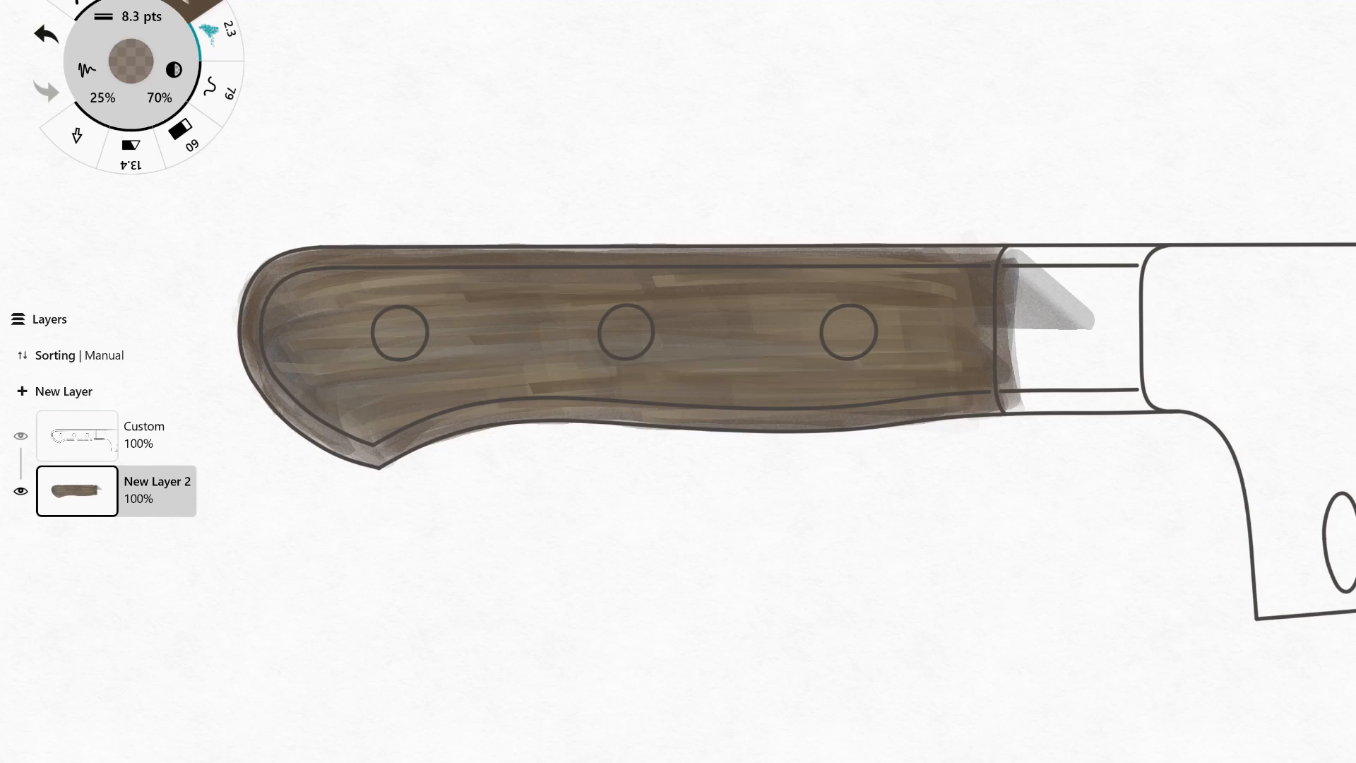
{"action": "key", "text": "ctrl+z"}
{"action": "key", "text": "ctrl+z"}
{"action": "mouse_move", "coordinate": [310, 304]}
{"action": "left_mouse_down"}
{"action": "mouse_move", "coordinate": [432, 288]}
{"action": "mouse_move", "coordinate": [393, 294]}
{"action": "left_mouse_up"}
Pick a dark grey-brown and shade the rim of the butt down to its pointed corner.
{"action": "left_click", "coordinate": [131, 62]}
{"action": "left_click", "coordinate": [231, 294]}
{"action": "left_click", "coordinate": [131, 62]}
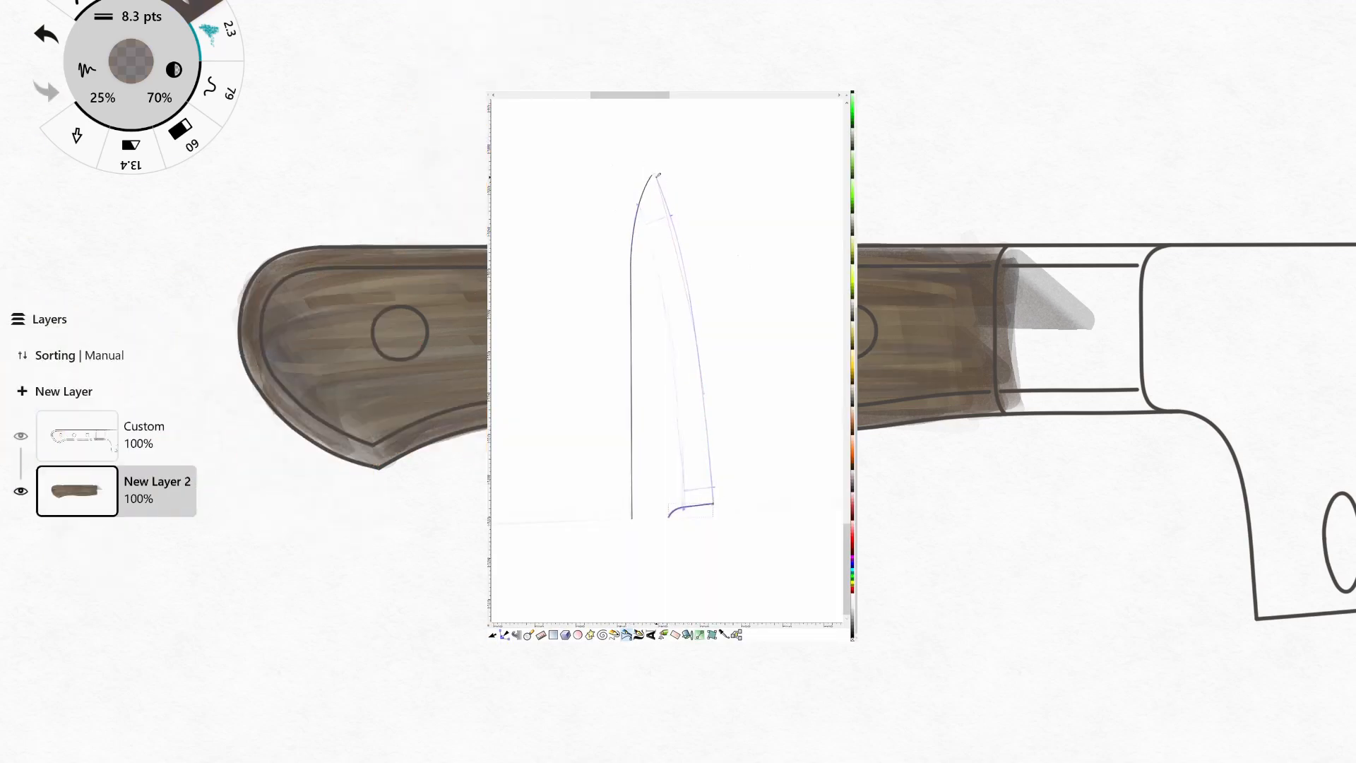
{"action": "left_click_drag", "start_coordinate": [251, 364], "coordinate": [371, 458]}
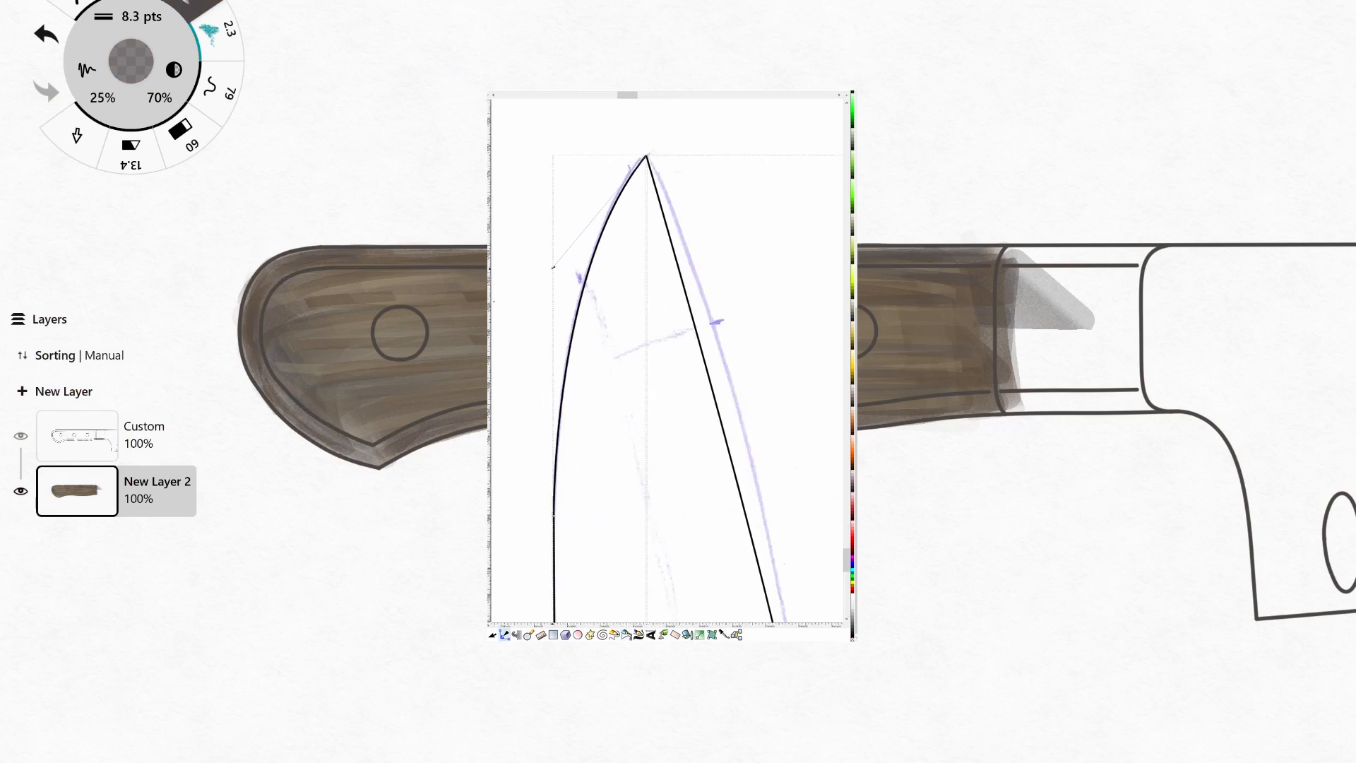
Add subtle red grain streaks to the handle with the marker set to 20 pts.
{"action": "left_click", "coordinate": [131, 62]}
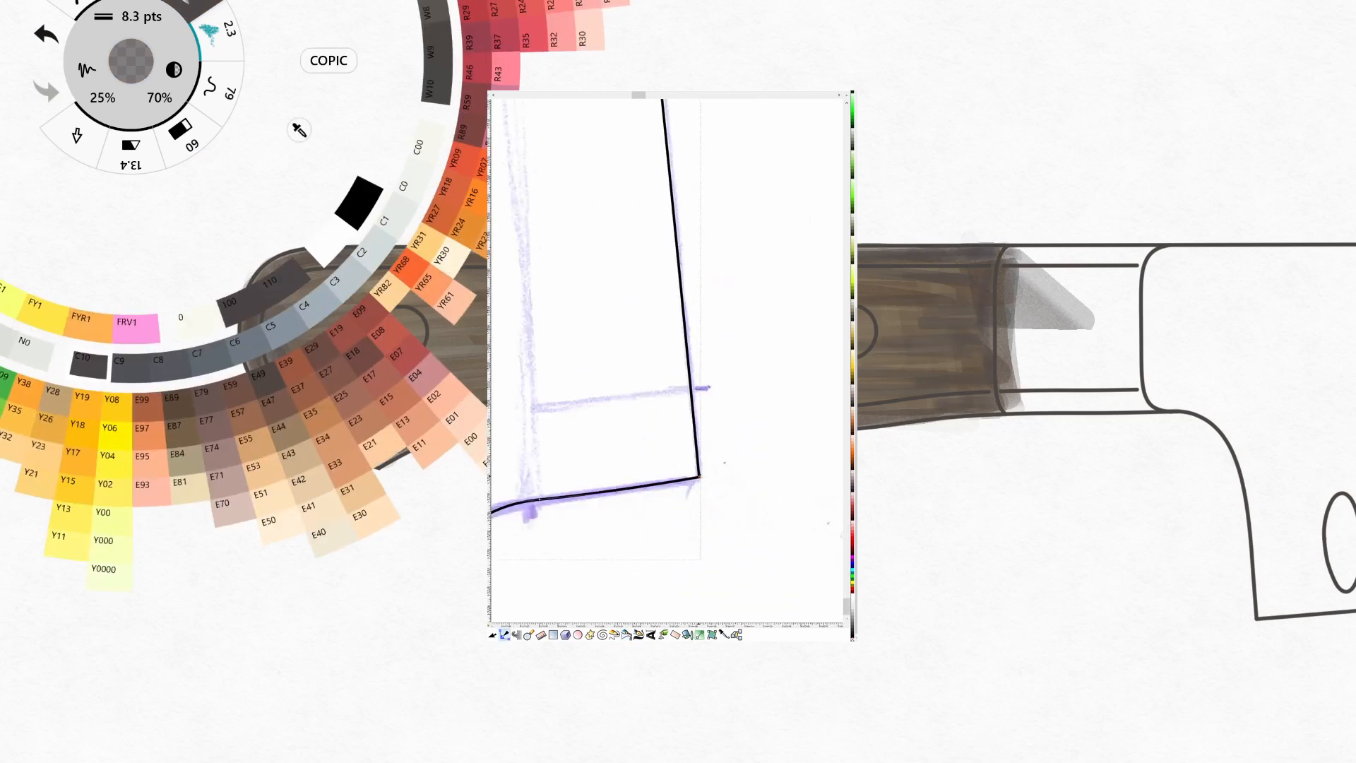
{"action": "left_click", "coordinate": [541, 43]}
{"action": "left_click", "coordinate": [131, 62]}
{"action": "left_click", "coordinate": [141, 17]}
{"action": "left_click", "coordinate": [323, 28]}
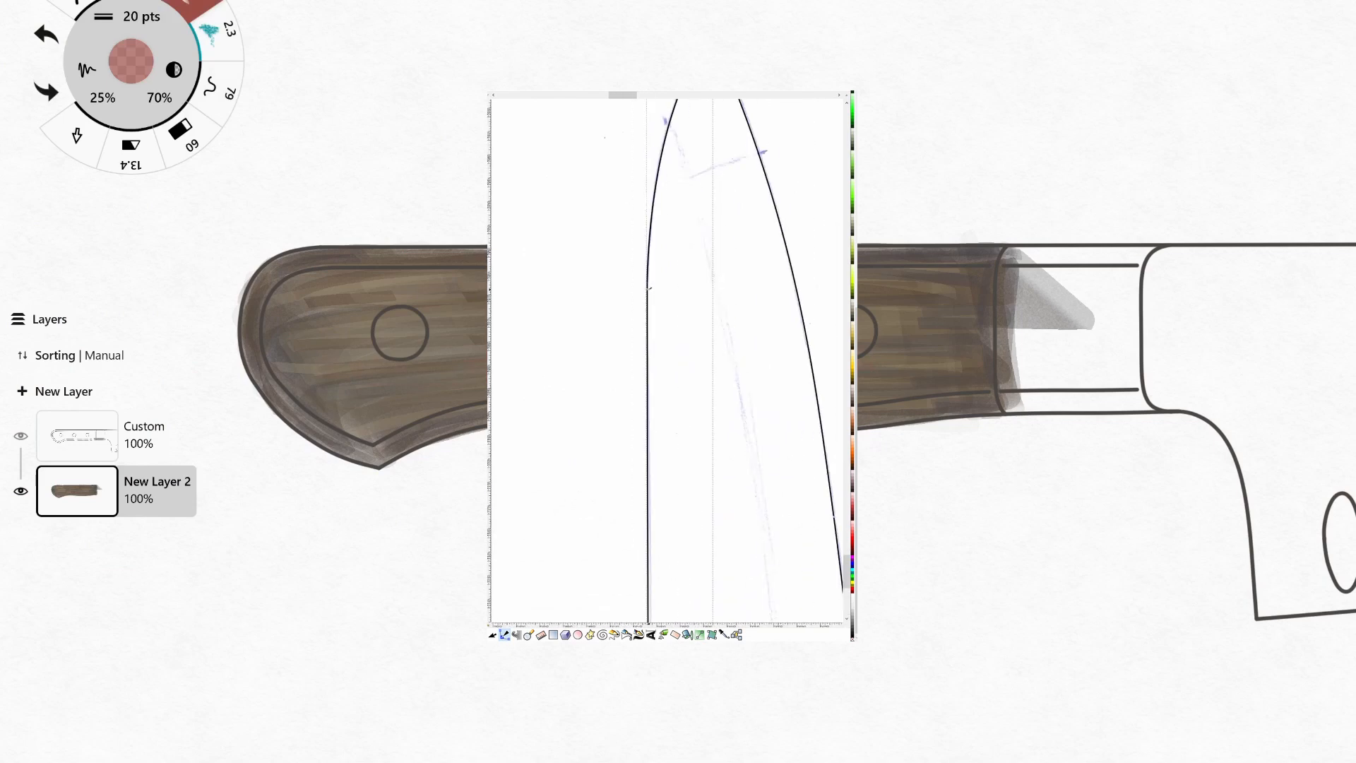
Pick black at 42 pts and darken the handle's upper edge, curving around the butt.
{"action": "left_click", "coordinate": [131, 62]}
{"action": "left_click", "coordinate": [106, 205]}
{"action": "left_click", "coordinate": [130, 62]}
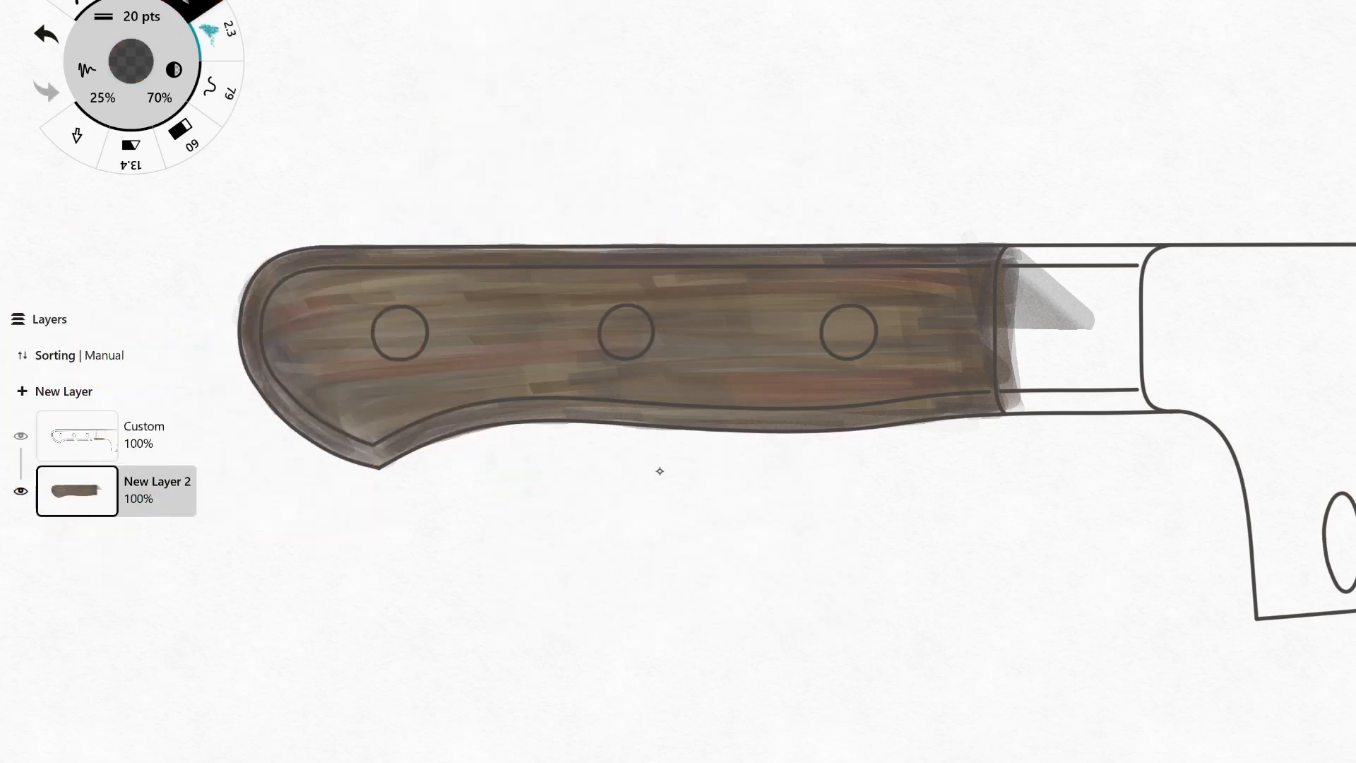
{"action": "left_click", "coordinate": [131, 61]}
{"action": "left_click", "coordinate": [141, 17]}
{"action": "left_click", "coordinate": [390, 29]}
{"action": "left_click_drag", "start_coordinate": [293, 354], "coordinate": [601, 304]}
{"action": "left_click", "coordinate": [46, 34]}
{"action": "key", "text": "ctrl+z"}
{"action": "left_click_drag", "start_coordinate": [287, 307], "coordinate": [493, 265]}
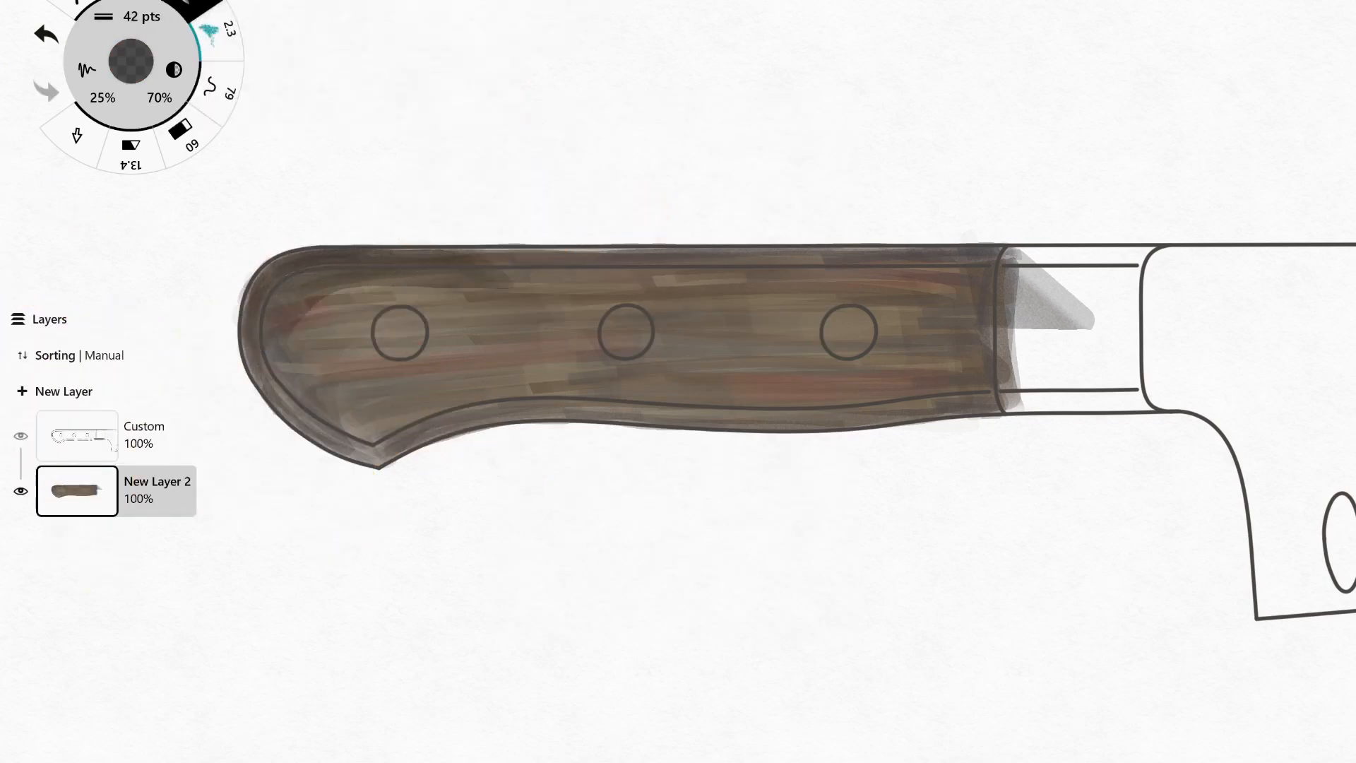
{"action": "key", "text": "ctrl+z"}
{"action": "mouse_move", "coordinate": [274, 339]}
{"action": "left_mouse_down"}
{"action": "mouse_move", "coordinate": [289, 291]}
{"action": "mouse_move", "coordinate": [402, 260]}
{"action": "mouse_move", "coordinate": [928, 258]}
{"action": "left_mouse_up"}
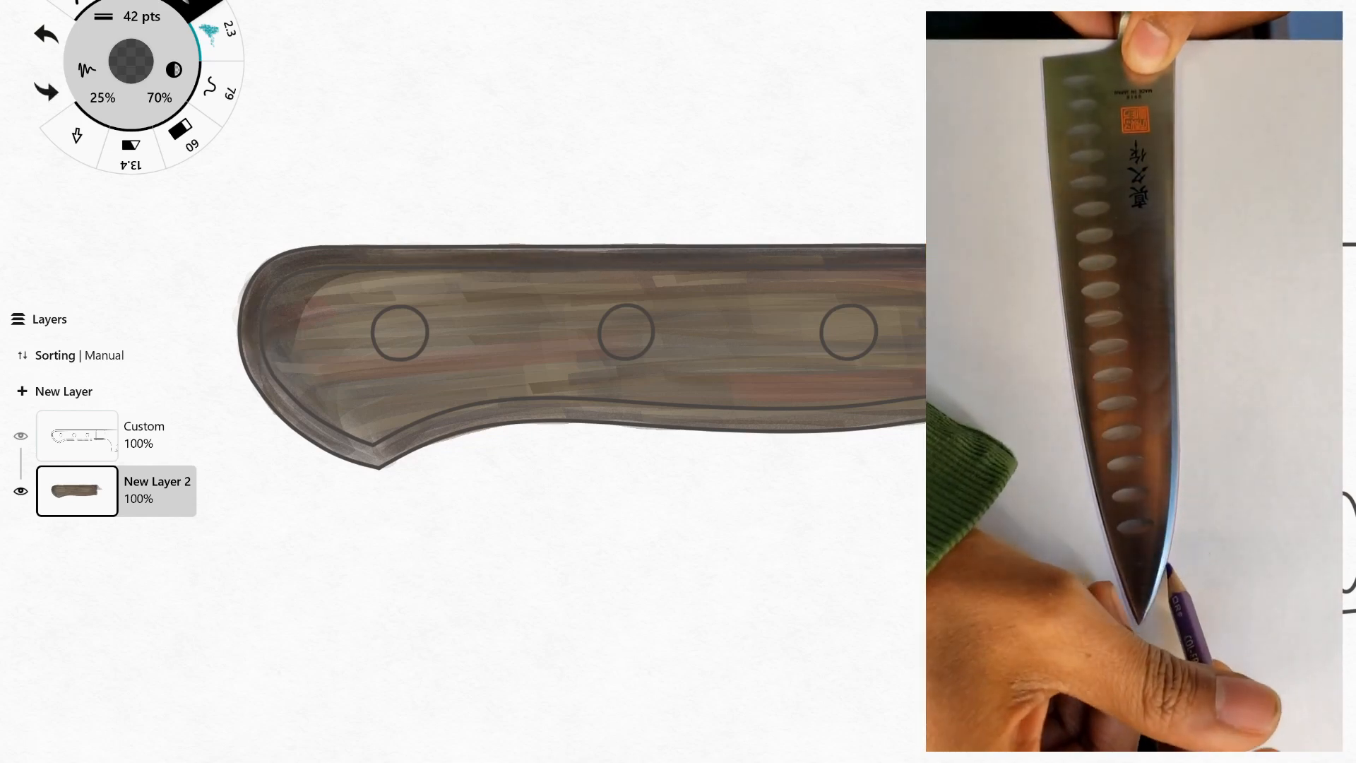
Darken the handle's lower edge and the lower part of the butt with curved black marker strokes.
{"action": "mouse_move", "coordinate": [356, 445]}
{"action": "left_mouse_down"}
{"action": "mouse_move", "coordinate": [441, 410]}
{"action": "mouse_move", "coordinate": [919, 399]}
{"action": "left_mouse_up"}
{"action": "mouse_move", "coordinate": [328, 413]}
{"action": "left_mouse_down"}
{"action": "mouse_move", "coordinate": [389, 374]}
{"action": "mouse_move", "coordinate": [770, 364]}
{"action": "mouse_move", "coordinate": [488, 378]}
{"action": "mouse_move", "coordinate": [547, 381]}
{"action": "left_mouse_up"}
{"action": "key", "text": "ctrl+z"}
{"action": "key", "text": "ctrl+z"}
{"action": "left_click_drag", "start_coordinate": [267, 385], "coordinate": [550, 374]}
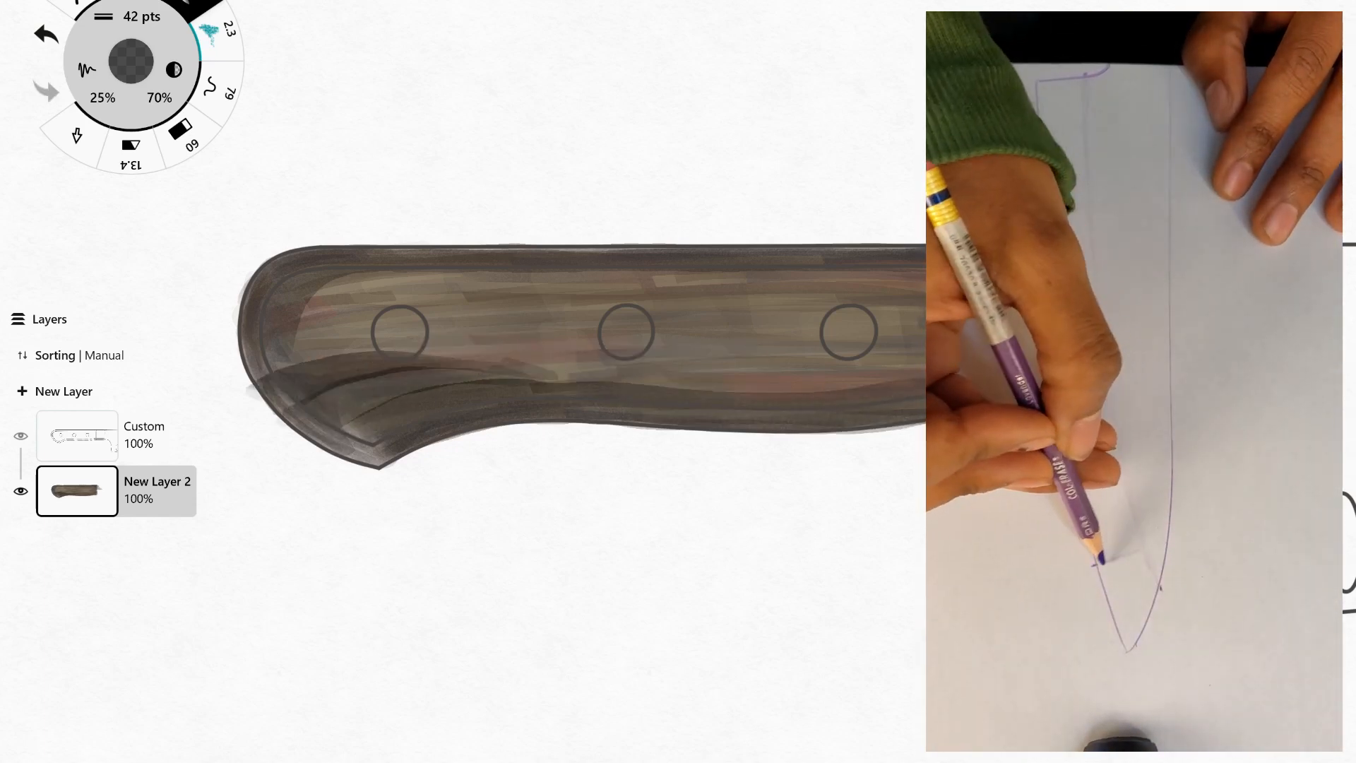
{"action": "key", "text": "ctrl+z"}
{"action": "left_click_drag", "start_coordinate": [267, 385], "coordinate": [572, 380]}
Replace the dark stroke following the butt's curve down to its pointed corner with one inside the outline.
{"action": "key", "text": "ctrl+z"}
{"action": "key", "text": "ctrl+z"}
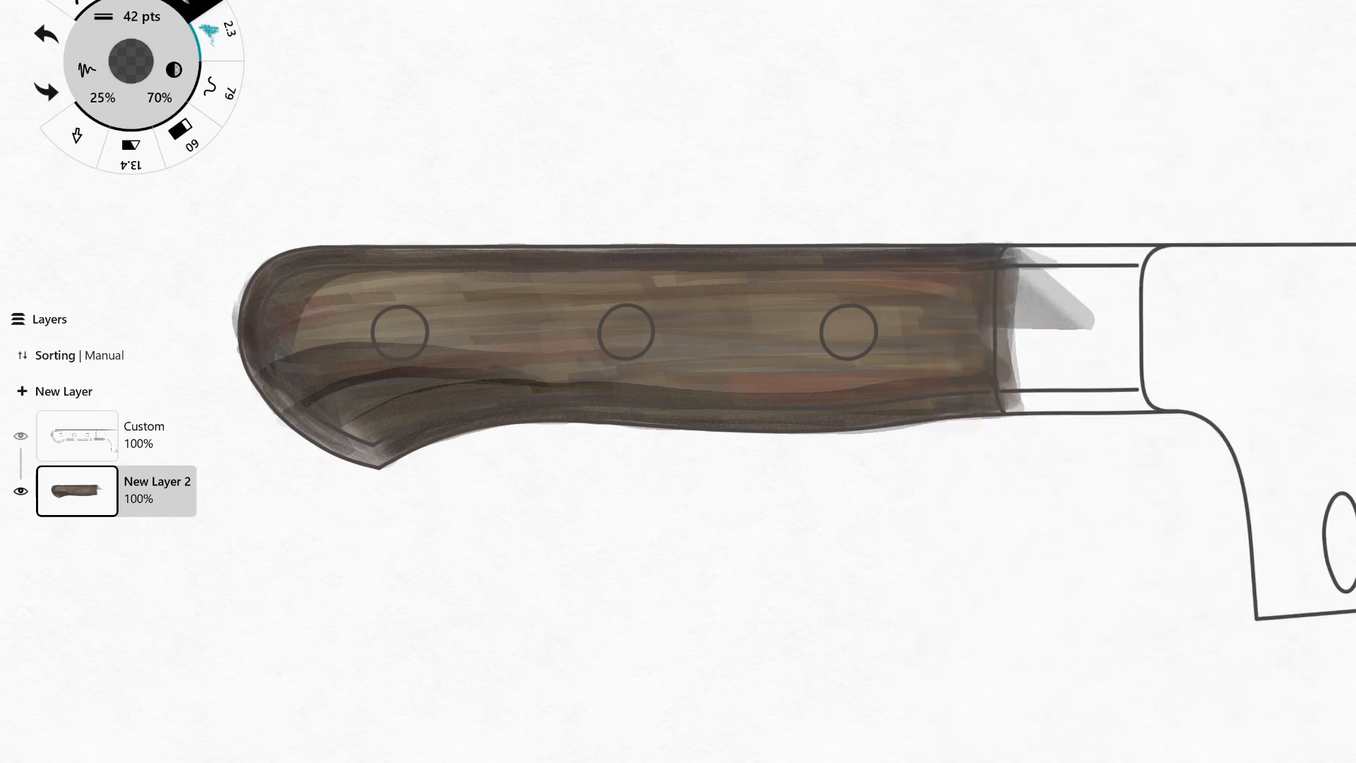
{"action": "key", "text": "ctrl+z"}
{"action": "mouse_move", "coordinate": [255, 359]}
{"action": "left_mouse_down"}
{"action": "mouse_move", "coordinate": [326, 436]}
{"action": "mouse_move", "coordinate": [376, 459]}
{"action": "left_mouse_up"}
{"action": "key", "text": "ctrl+z"}
{"action": "left_click_drag", "start_coordinate": [256, 332], "coordinate": [378, 466]}
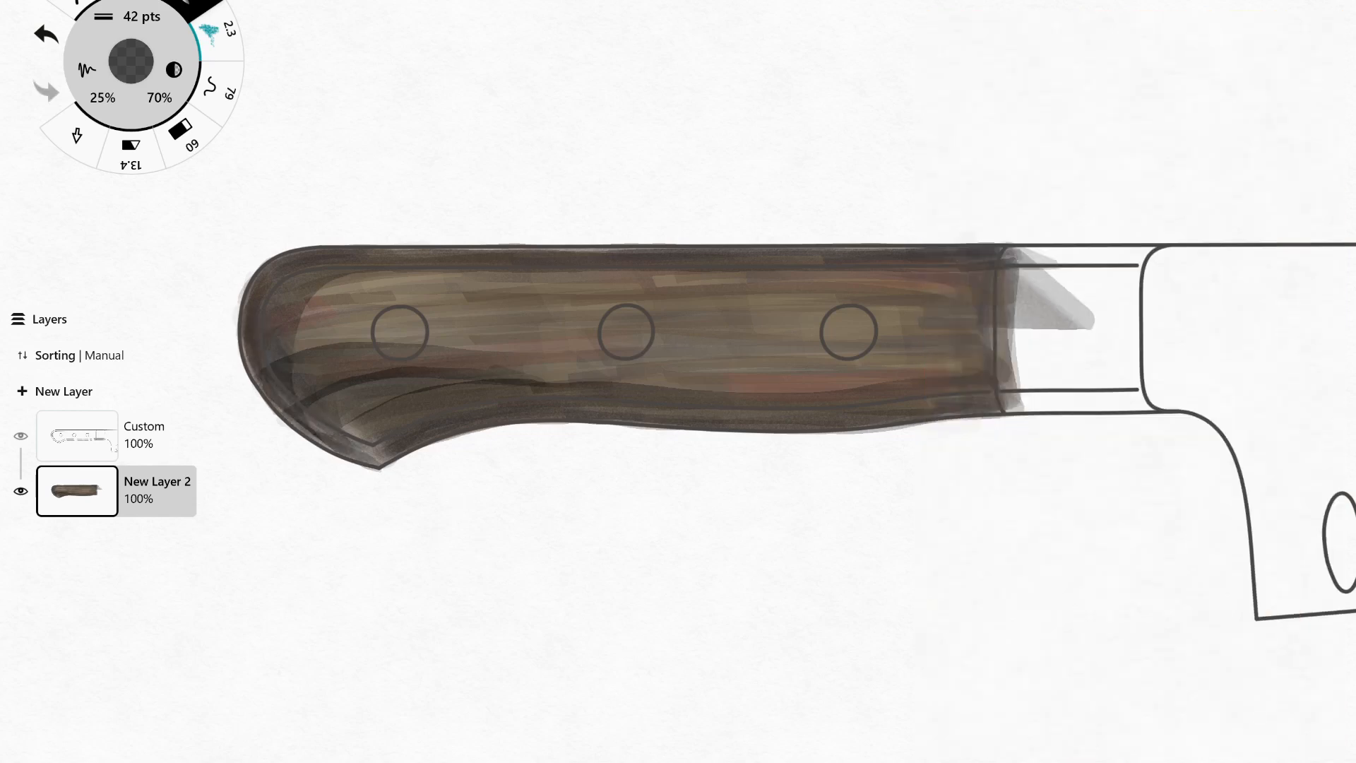
Set the marker size to 80 pts and darken the whole handle body with wide black strokes.
{"action": "left_click", "coordinate": [142, 16]}
{"action": "left_click", "coordinate": [457, 28]}
{"action": "key", "text": "ctrl+z"}
{"action": "mouse_move", "coordinate": [293, 349]}
{"action": "left_mouse_down"}
{"action": "mouse_move", "coordinate": [710, 311]}
{"action": "mouse_move", "coordinate": [648, 297]}
{"action": "left_mouse_up"}
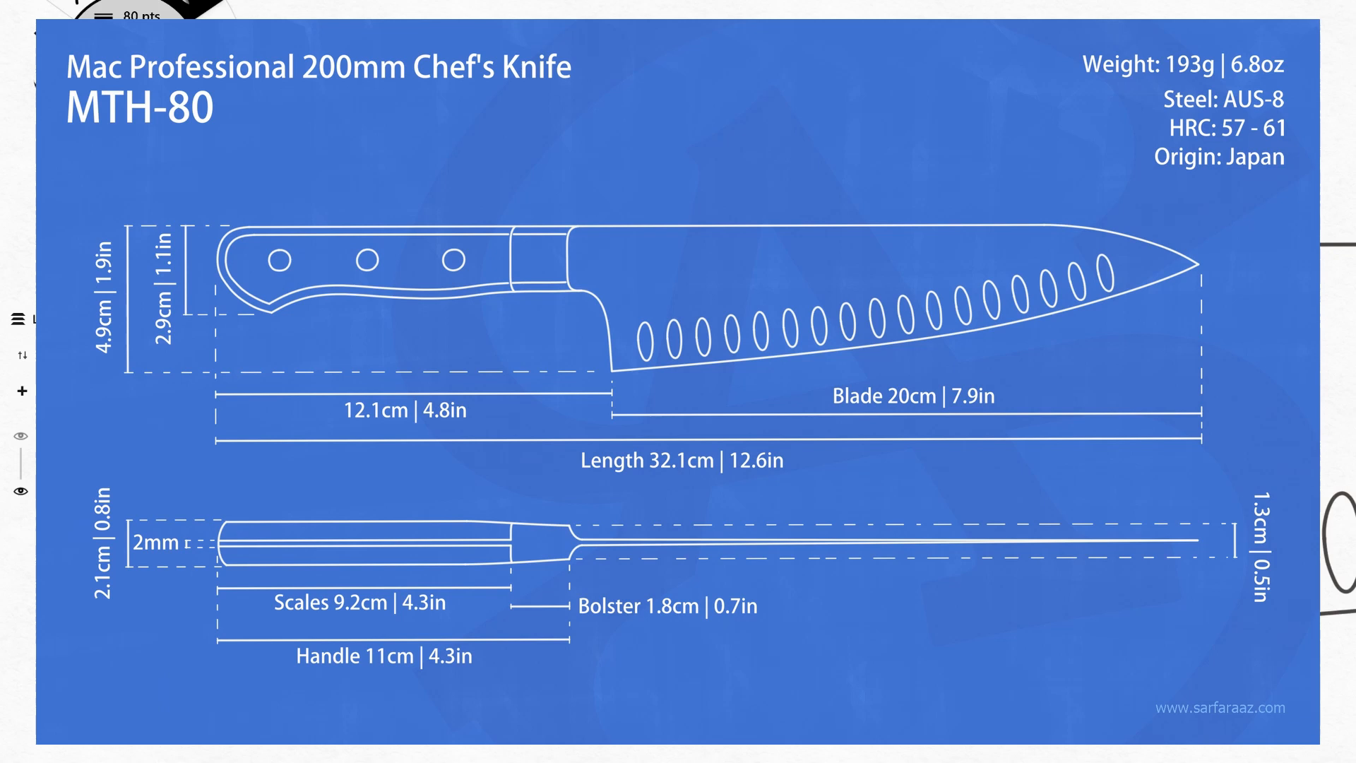
{"action": "left_click_drag", "start_coordinate": [385, 444], "coordinate": [611, 392]}
{"action": "key", "text": "ctrl+z"}
{"action": "left_click_drag", "start_coordinate": [360, 423], "coordinate": [495, 417]}
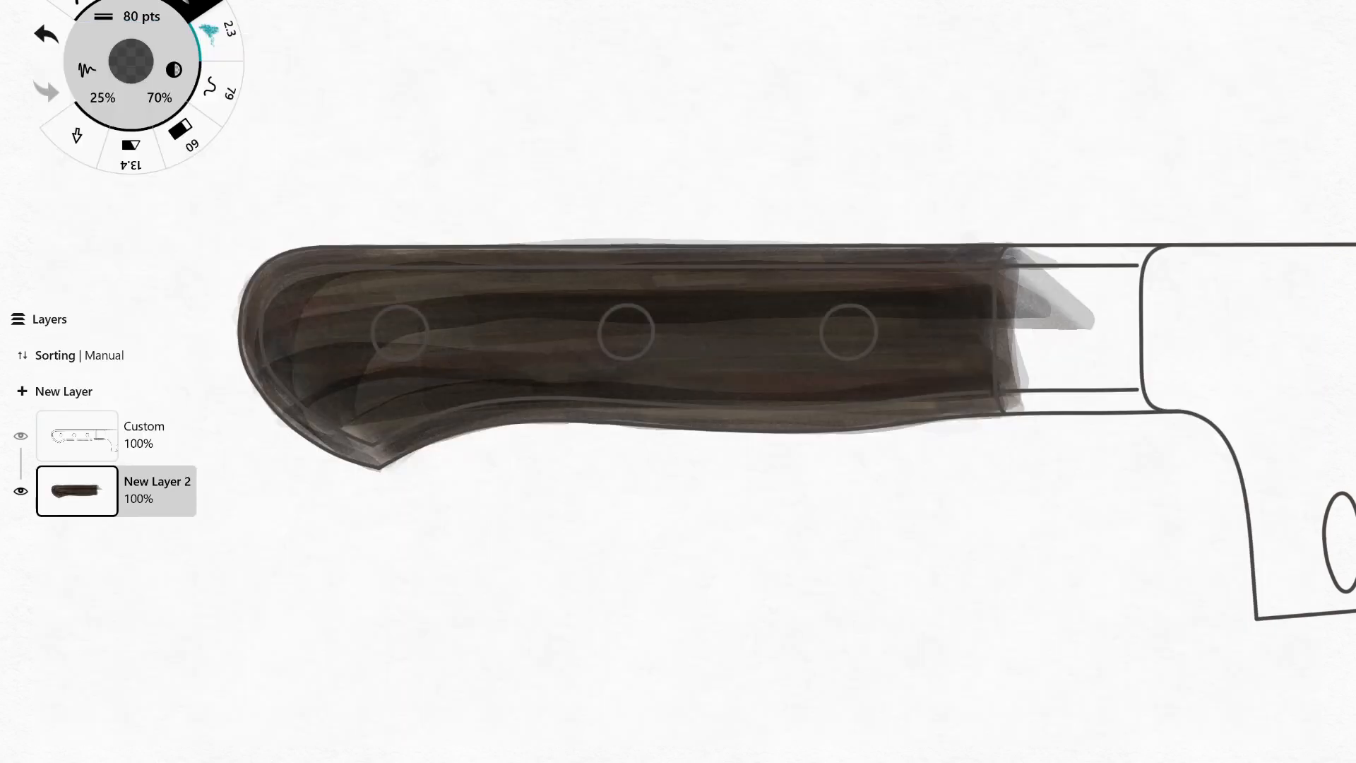
{"action": "left_click_drag", "start_coordinate": [678, 382], "coordinate": [662, 384]}
Deepen the shading at the lower butt with 42 pts strokes and undo the stroke spilling past the lower edge.
{"action": "left_click", "coordinate": [141, 17]}
{"action": "left_click", "coordinate": [400, 29]}
{"action": "left_click_drag", "start_coordinate": [288, 417], "coordinate": [508, 338]}
{"action": "left_click_drag", "start_coordinate": [488, 417], "coordinate": [802, 424]}
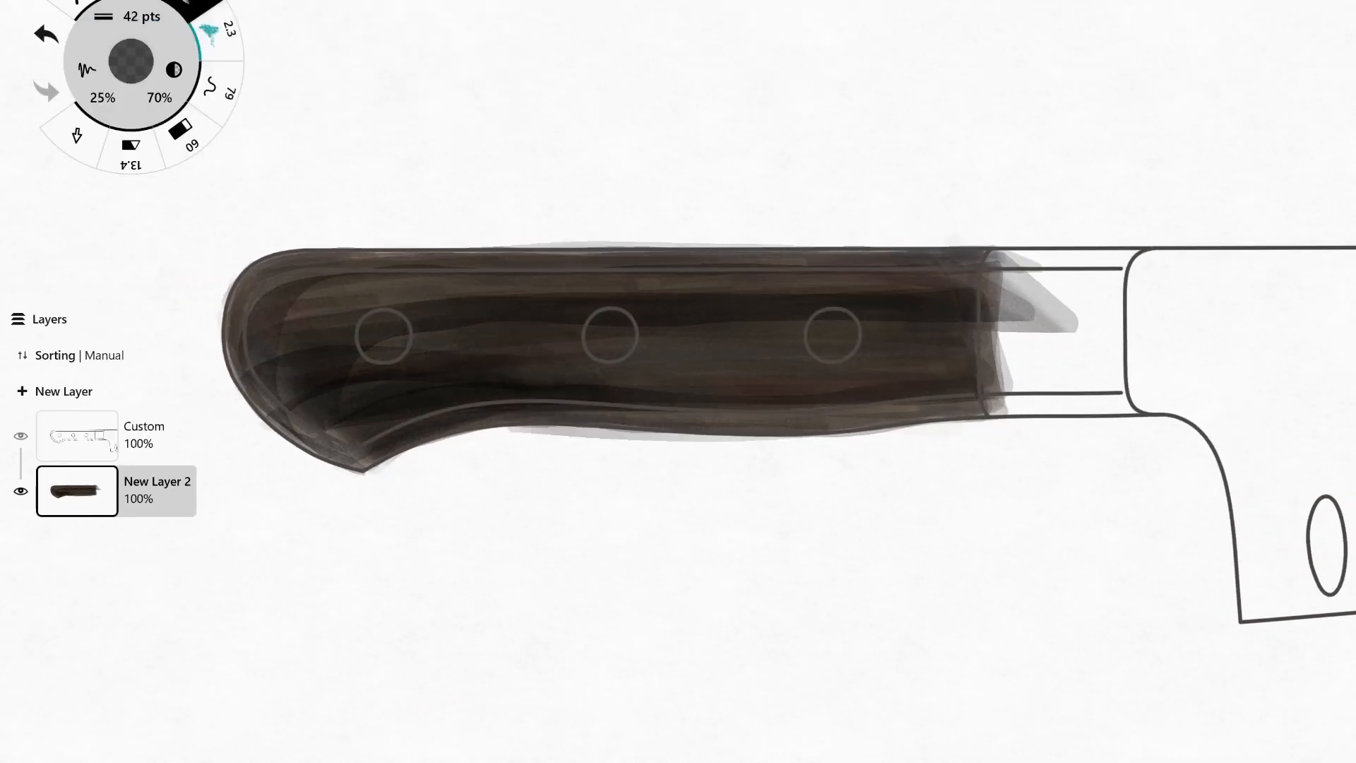
{"action": "key", "text": "ctrl+z"}
Set the marker size to 20 pts and darken the rim along the butt, lower edge and upper edge.
{"action": "left_click", "coordinate": [141, 16]}
{"action": "left_click", "coordinate": [333, 28]}
{"action": "mouse_move", "coordinate": [235, 357]}
{"action": "left_mouse_down"}
{"action": "mouse_move", "coordinate": [325, 445]}
{"action": "mouse_move", "coordinate": [367, 463]}
{"action": "mouse_move", "coordinate": [718, 420]}
{"action": "mouse_move", "coordinate": [936, 419]}
{"action": "left_mouse_up"}
{"action": "left_click_drag", "start_coordinate": [325, 261], "coordinate": [583, 246]}
{"action": "key", "text": "ctrl+z"}
{"action": "left_click_drag", "start_coordinate": [314, 262], "coordinate": [970, 258]}
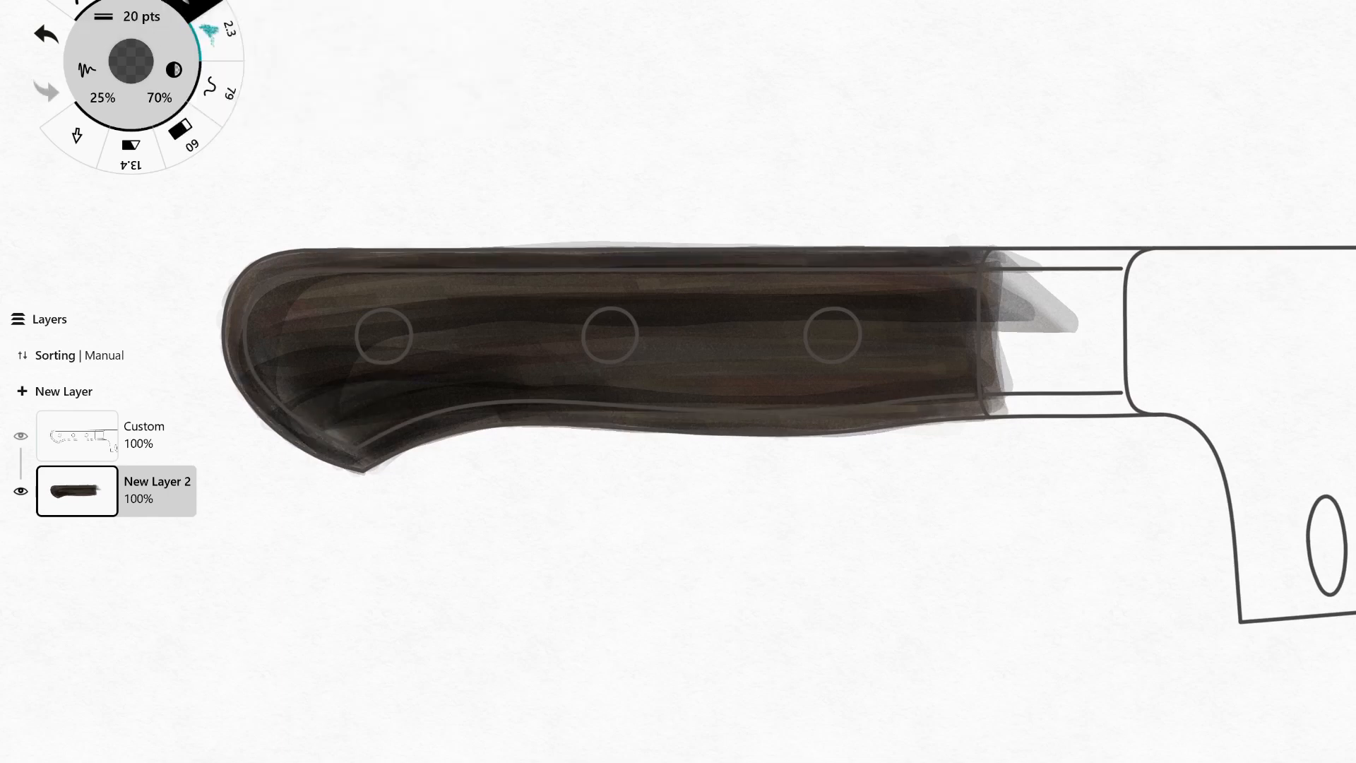
Add dark 20 pts grain streaks inside the handle, above and below the rivets and near the butt.
{"action": "left_click_drag", "start_coordinate": [296, 300], "coordinate": [533, 286]}
{"action": "left_click_drag", "start_coordinate": [886, 366], "coordinate": [650, 367]}
{"action": "key", "text": "ctrl+z"}
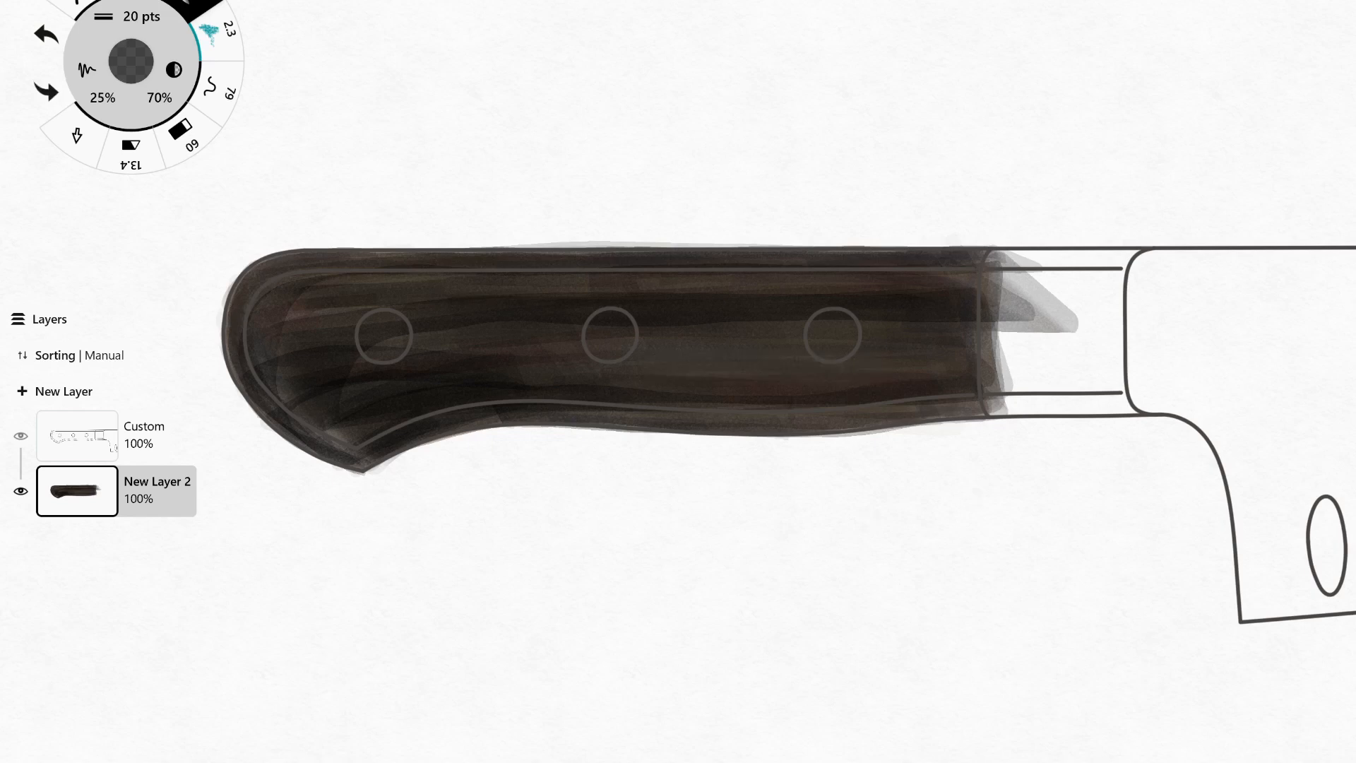
{"action": "left_click_drag", "start_coordinate": [968, 368], "coordinate": [651, 369]}
{"action": "left_click_drag", "start_coordinate": [262, 369], "coordinate": [403, 335]}
Add brown 20 pts grain streaks over the dark handle and switch back to a near-black colour.
{"action": "left_click", "coordinate": [131, 62]}
{"action": "left_click", "coordinate": [260, 385]}
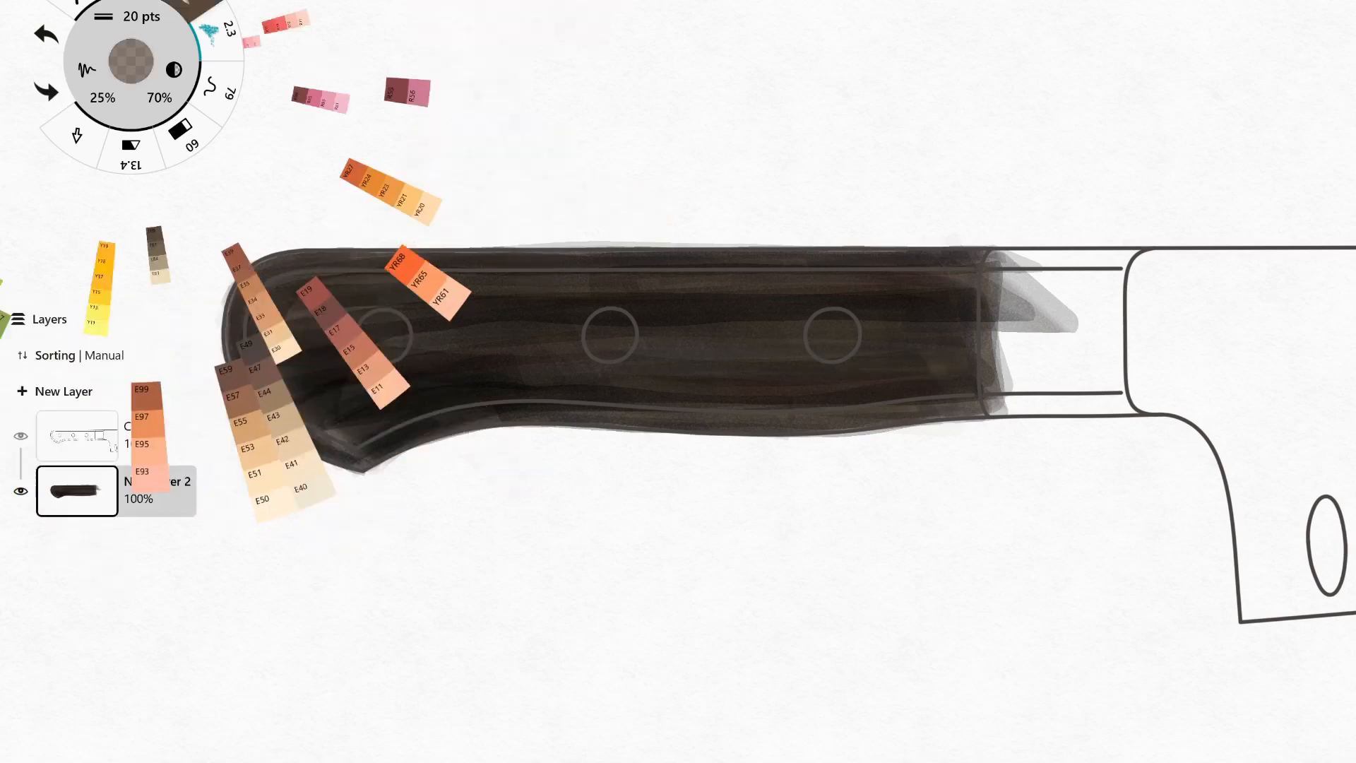
{"action": "left_click_drag", "start_coordinate": [306, 383], "coordinate": [490, 385]}
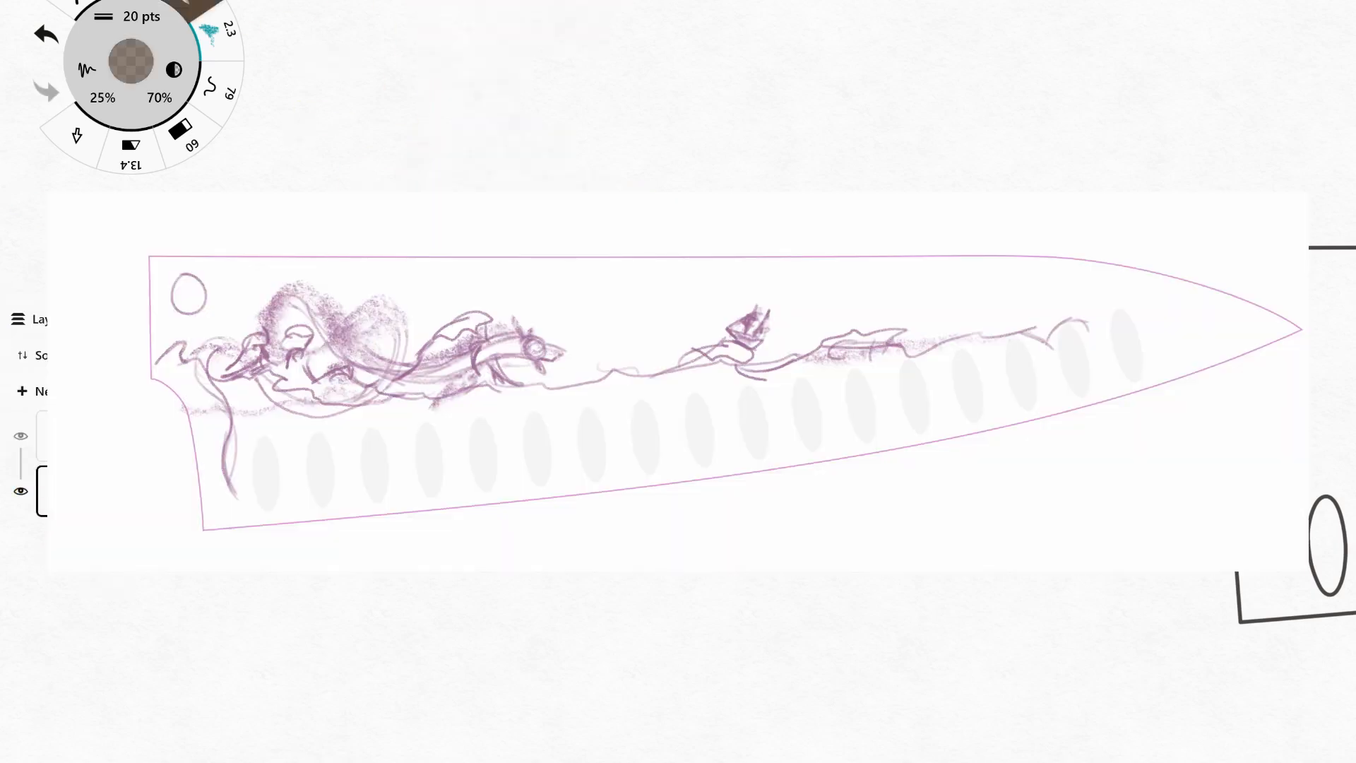
{"action": "left_click", "coordinate": [131, 61]}
{"action": "left_click", "coordinate": [283, 374]}
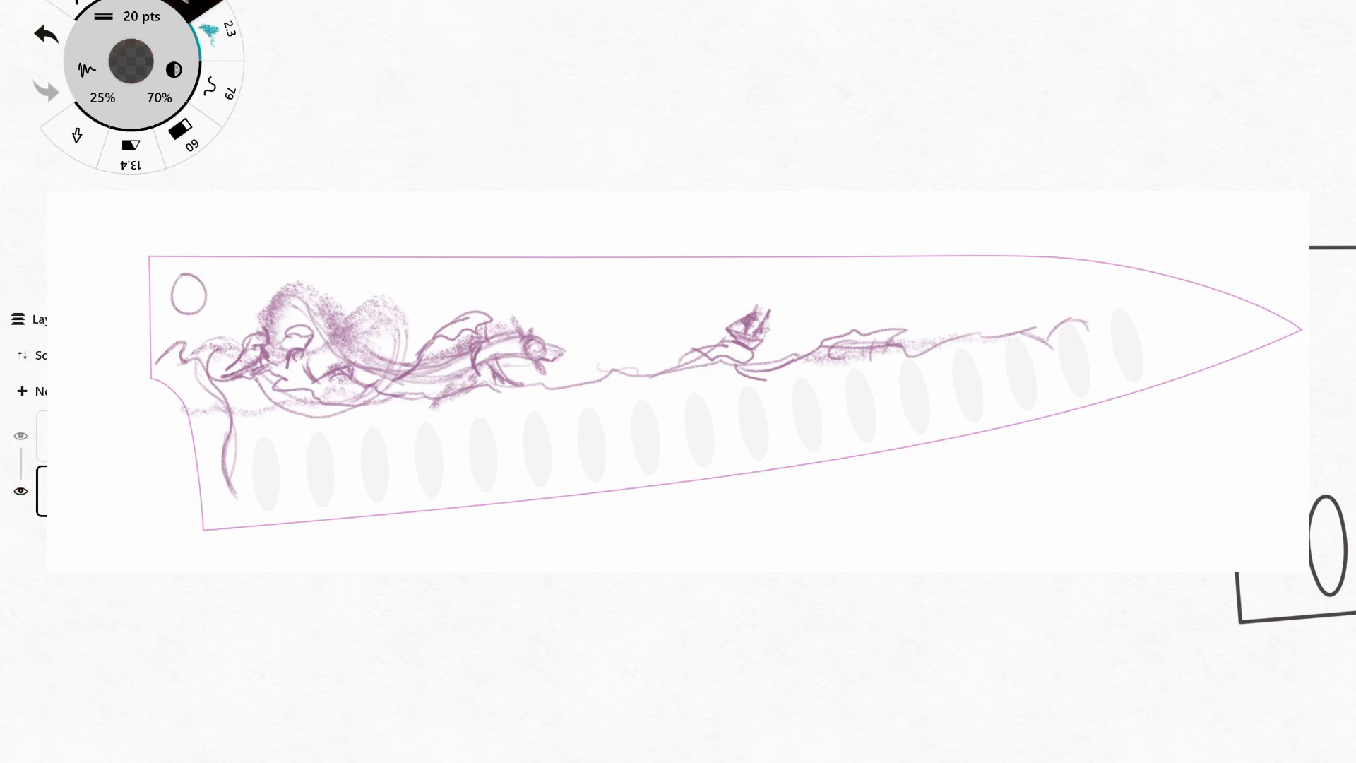
Set the eraser's smoothness to 25% and erase the stray grey patch on the bolster.
{"action": "key", "text": "e"}
{"action": "key", "text": "ctrl+z"}
{"action": "left_click", "coordinate": [103, 97]}
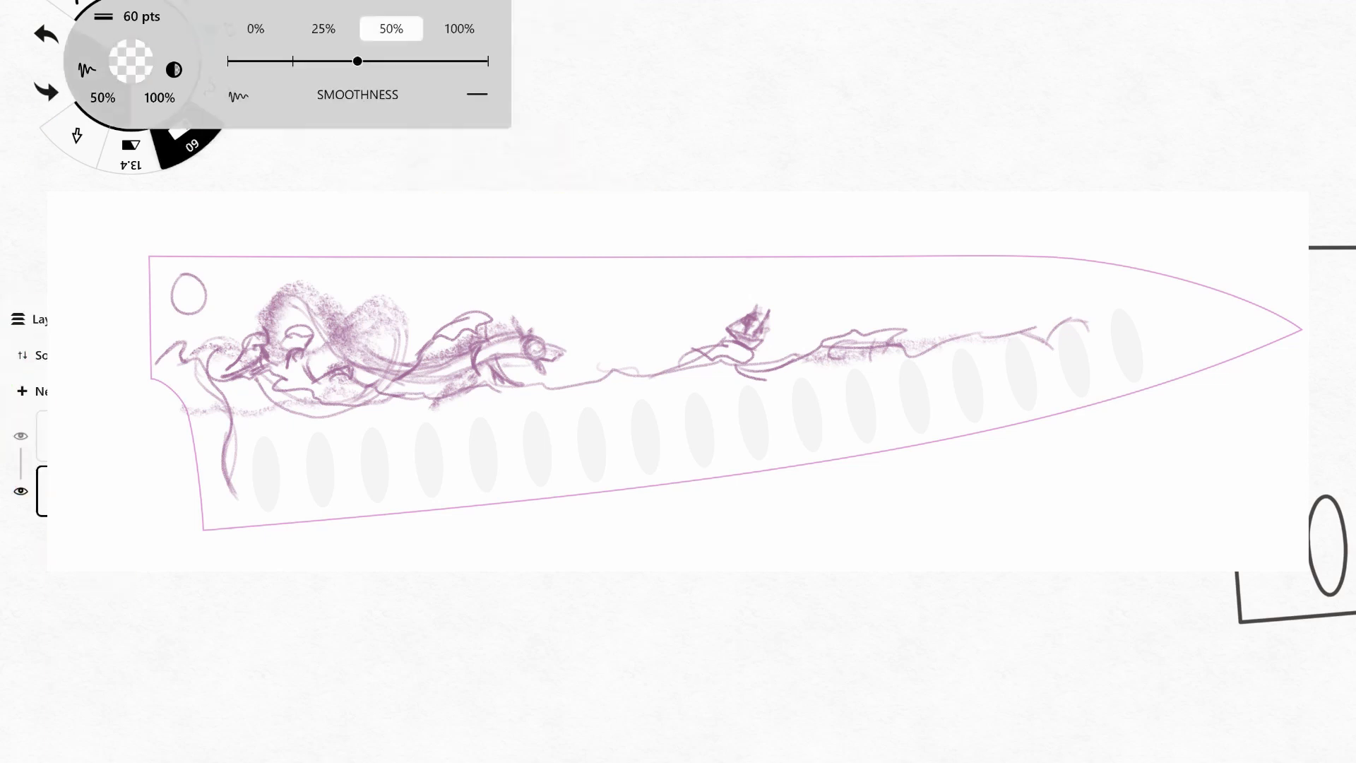
{"action": "left_click", "coordinate": [316, 27]}
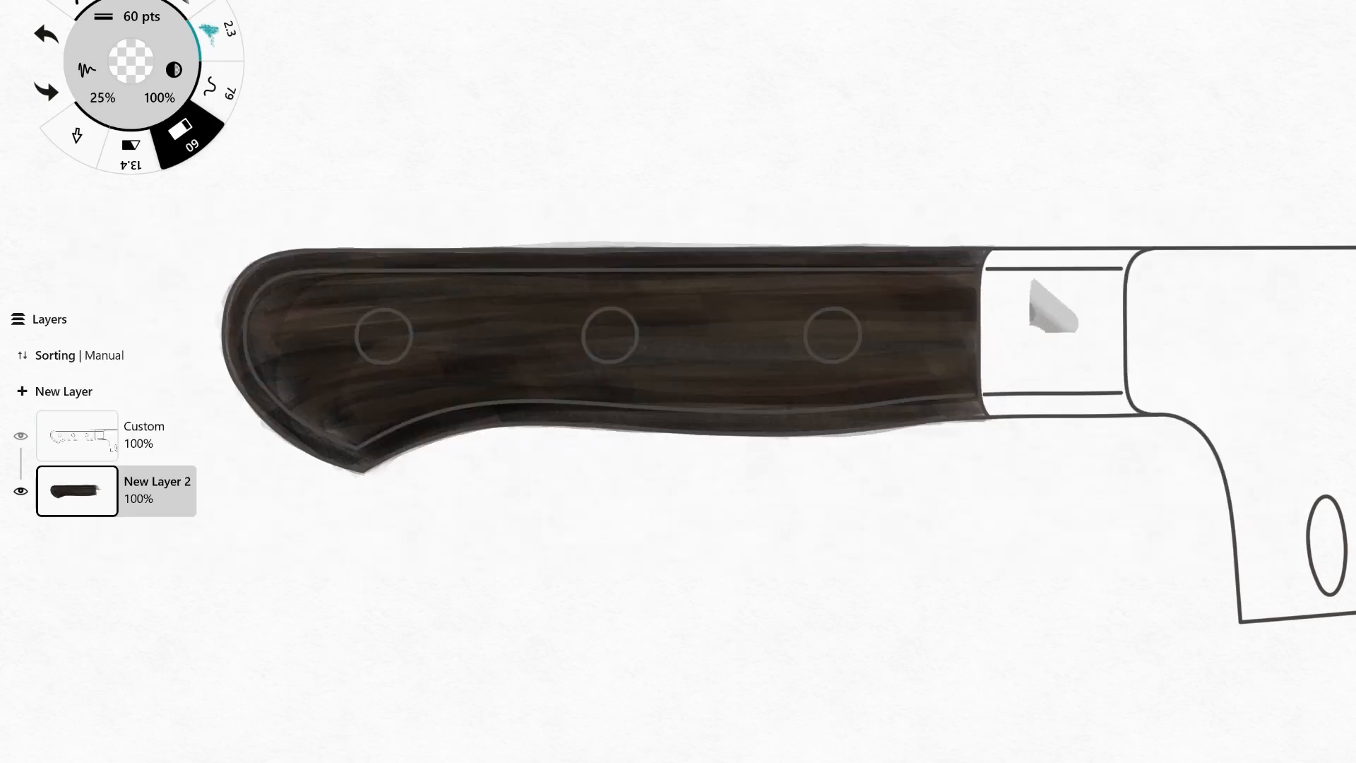
{"action": "left_click_drag", "start_coordinate": [1036, 293], "coordinate": [1063, 322]}
Add a new layer above the handle colouring and fill the three rivets with pale grey-blue 8.3 pts marker strokes.
{"action": "left_click", "coordinate": [55, 391]}
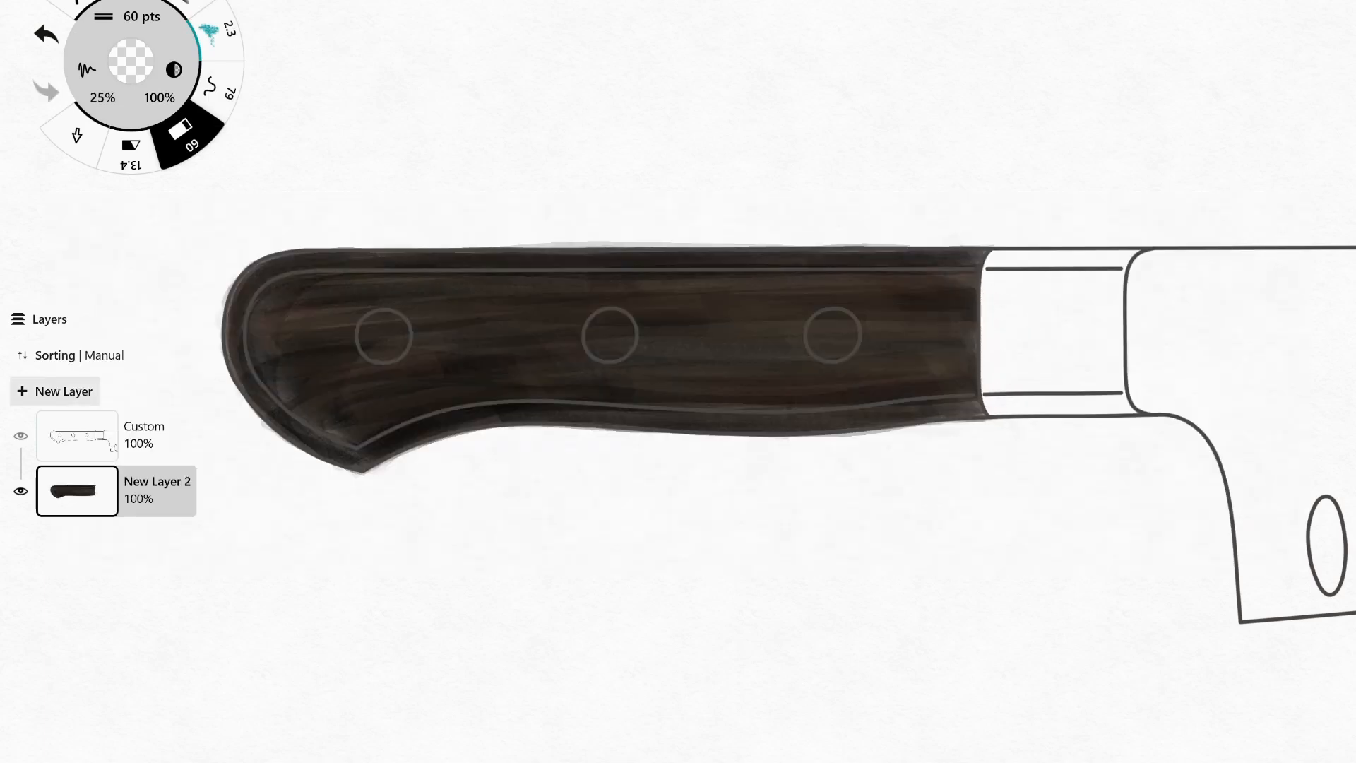
{"action": "double_click", "coordinate": [201, 6]}
{"action": "left_click", "coordinate": [131, 61]}
{"action": "left_click_drag", "start_coordinate": [244, 452], "coordinate": [509, 191]}
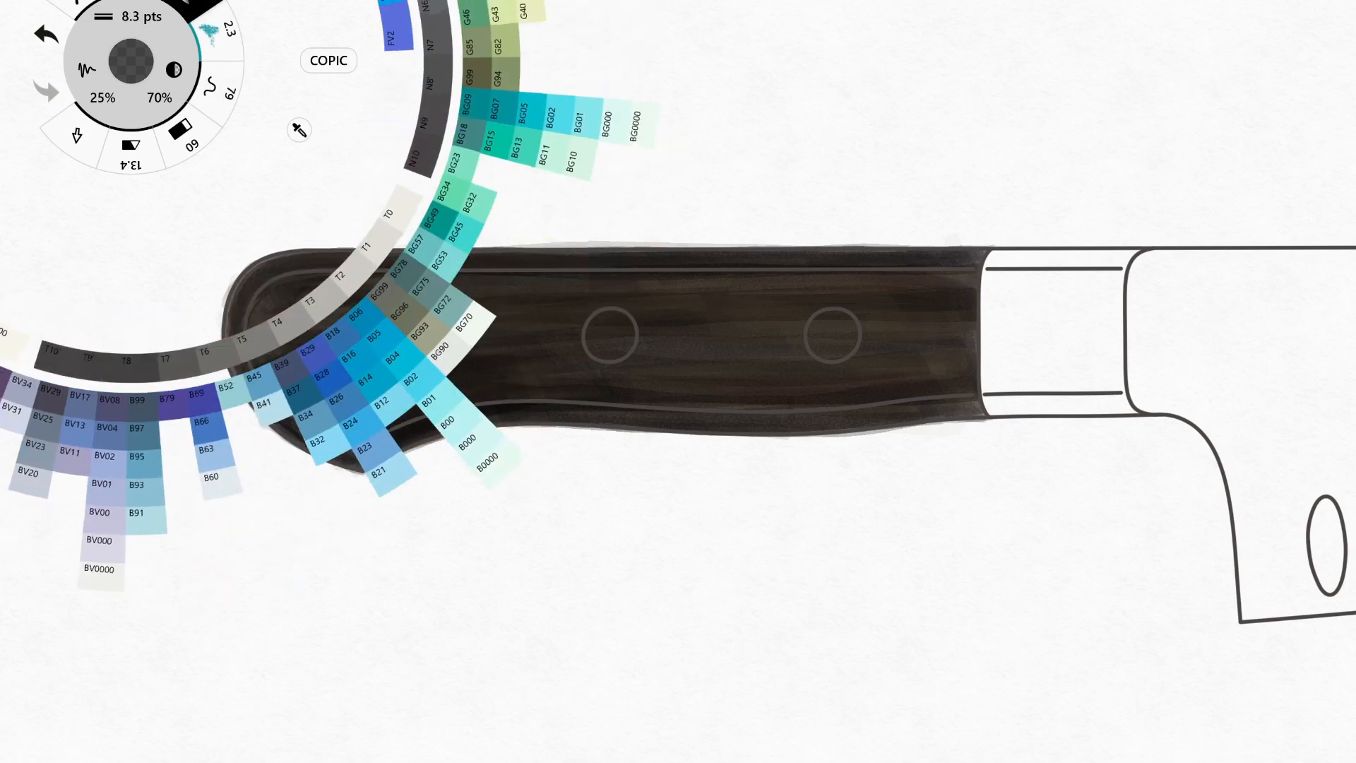
{"action": "left_click", "coordinate": [469, 318]}
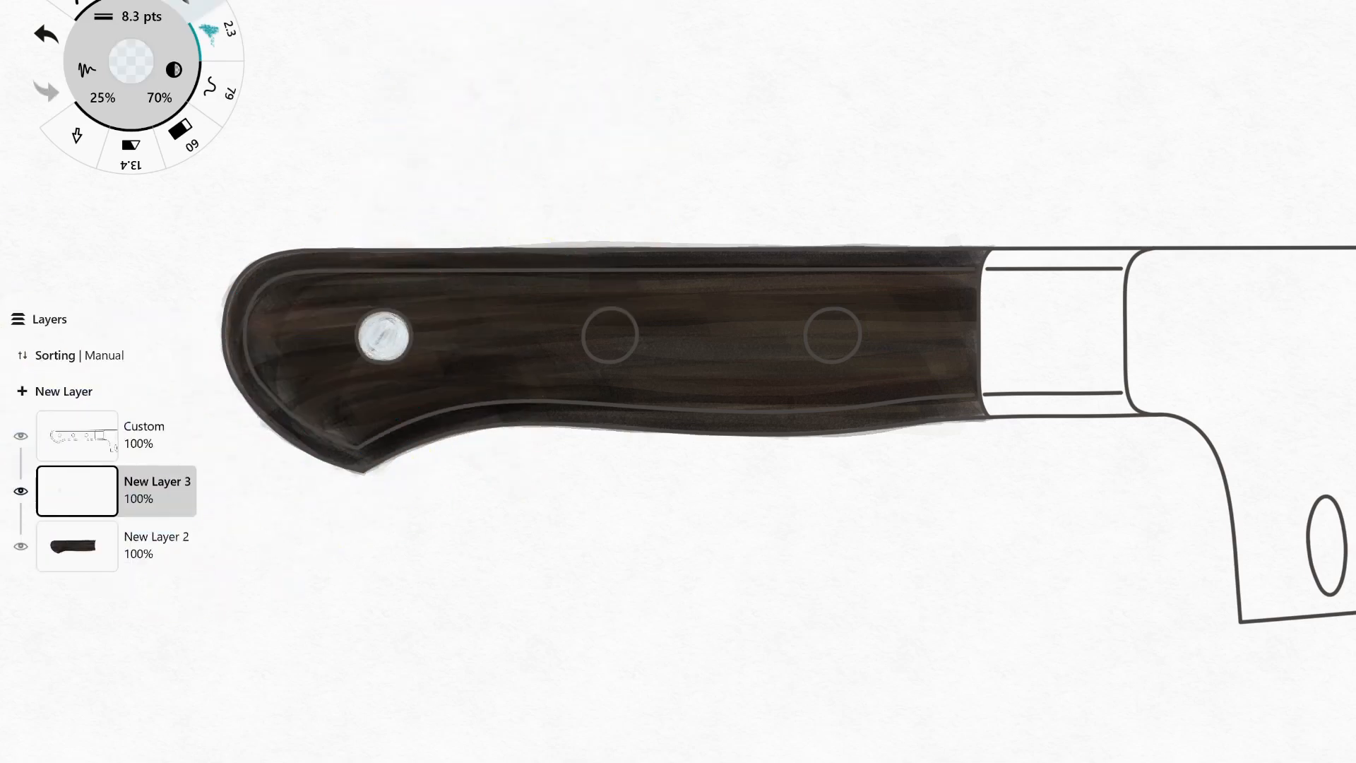
{"action": "mouse_move", "coordinate": [599, 325]}
{"action": "left_mouse_down"}
{"action": "mouse_move", "coordinate": [619, 345]}
{"action": "mouse_move", "coordinate": [606, 341]}
{"action": "left_mouse_up"}
{"action": "key", "text": "ctrl+z"}
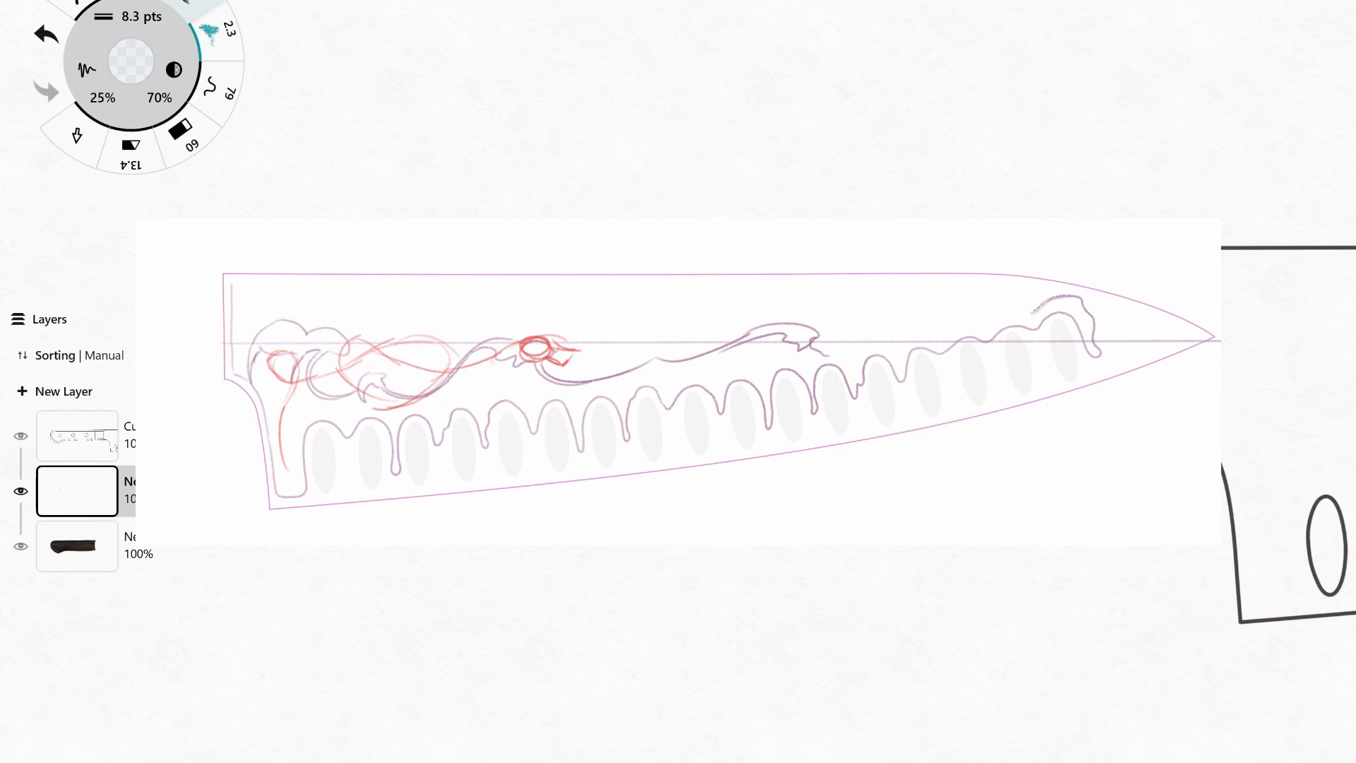
{"action": "left_click_drag", "start_coordinate": [623, 317], "coordinate": [597, 352]}
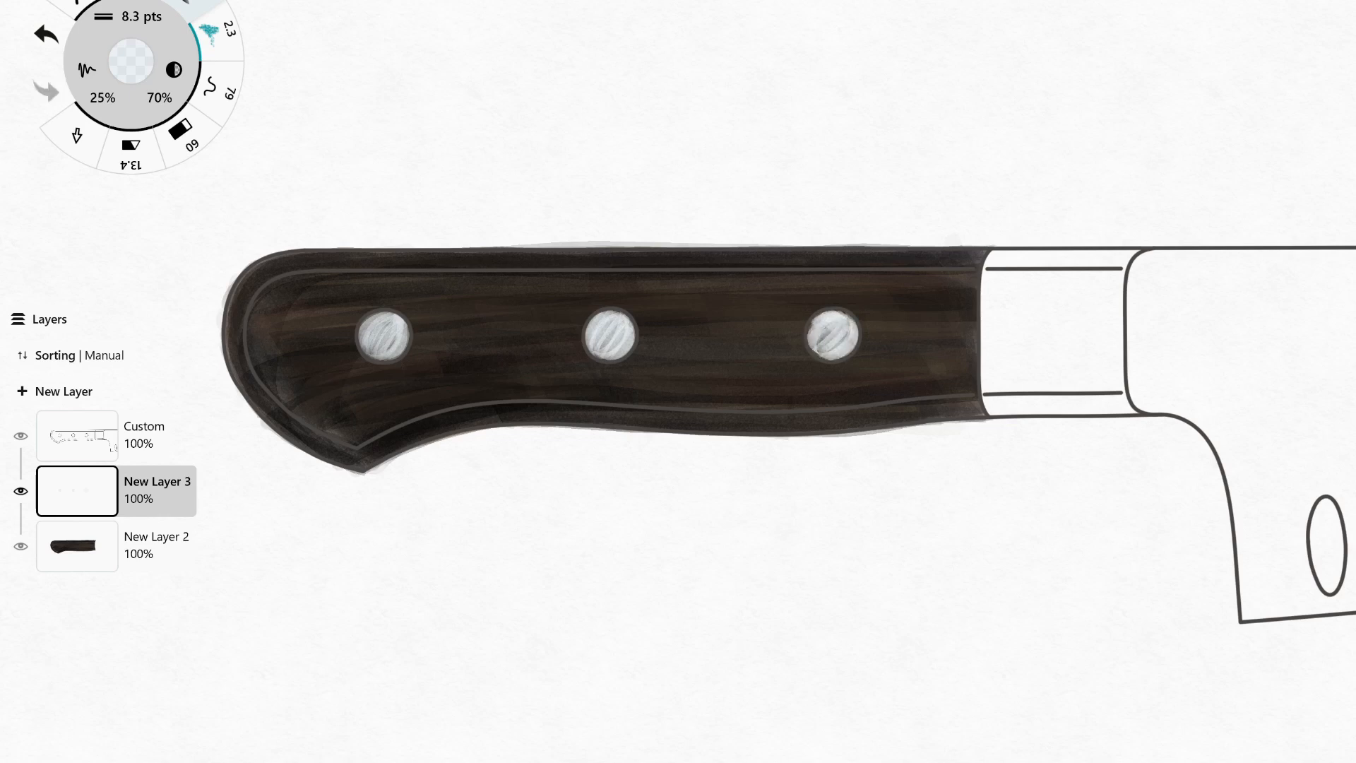
Shade the rivets with light blue reflections and switch to a deeper blue.
{"action": "left_click", "coordinate": [131, 62]}
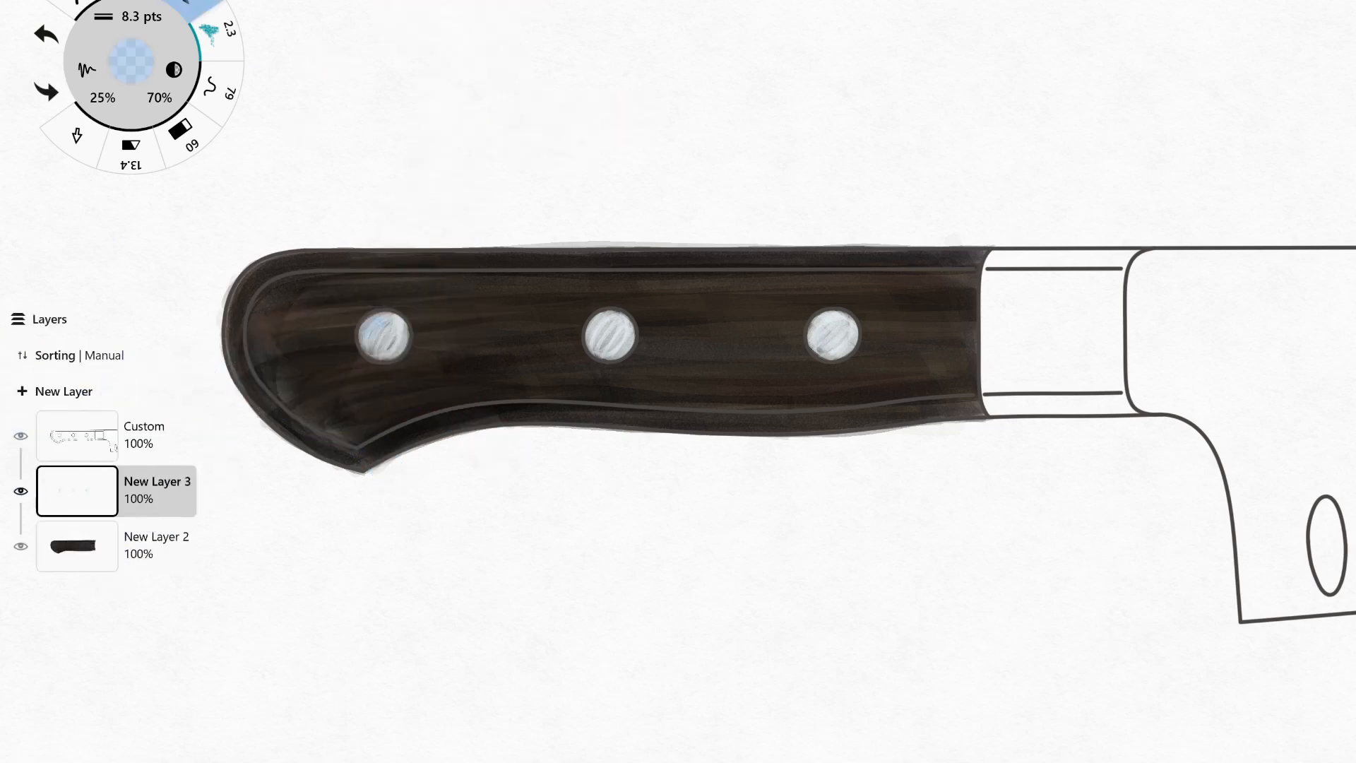
{"action": "left_click_drag", "start_coordinate": [823, 334], "coordinate": [842, 323]}
{"action": "left_click", "coordinate": [132, 61]}
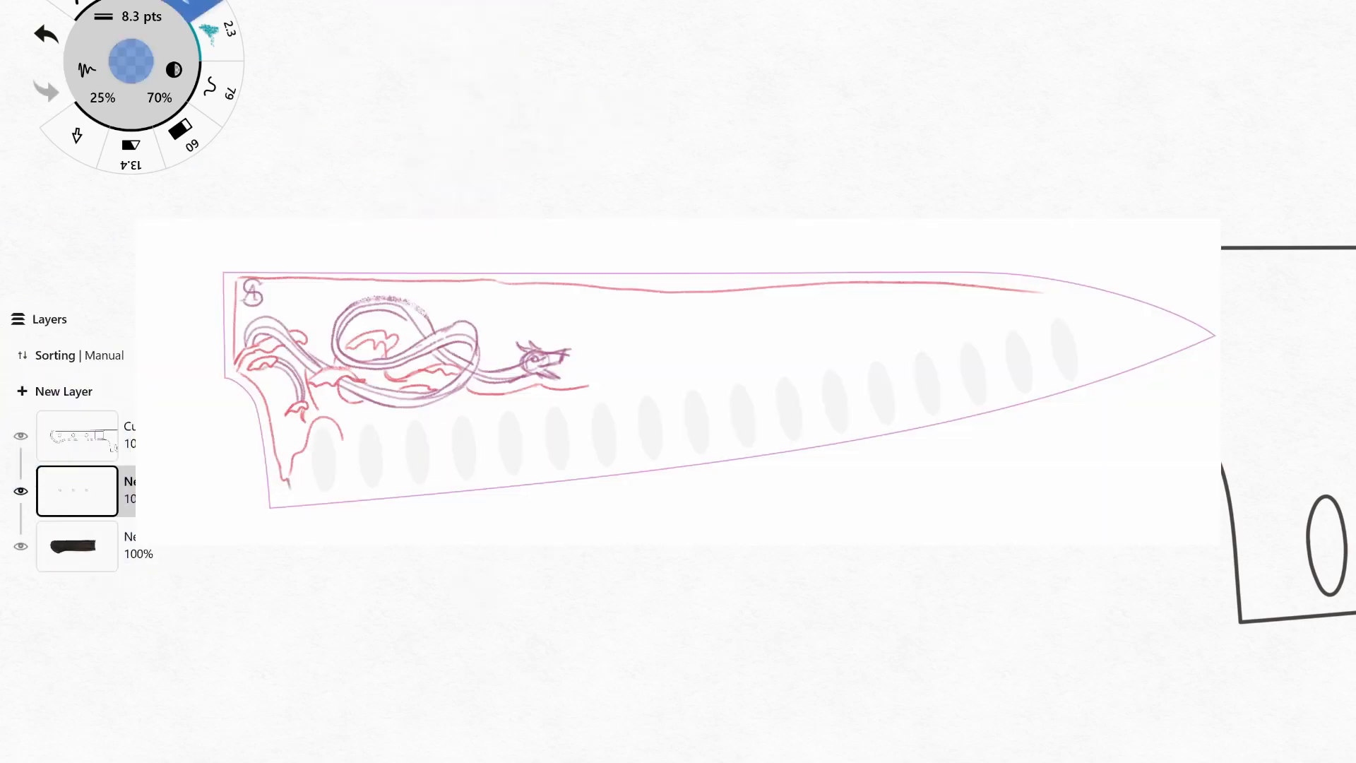
Return to the pale grey-blue, set the marker size to 42 pts and fill the bolster with a base wash.
{"action": "left_click", "coordinate": [132, 61]}
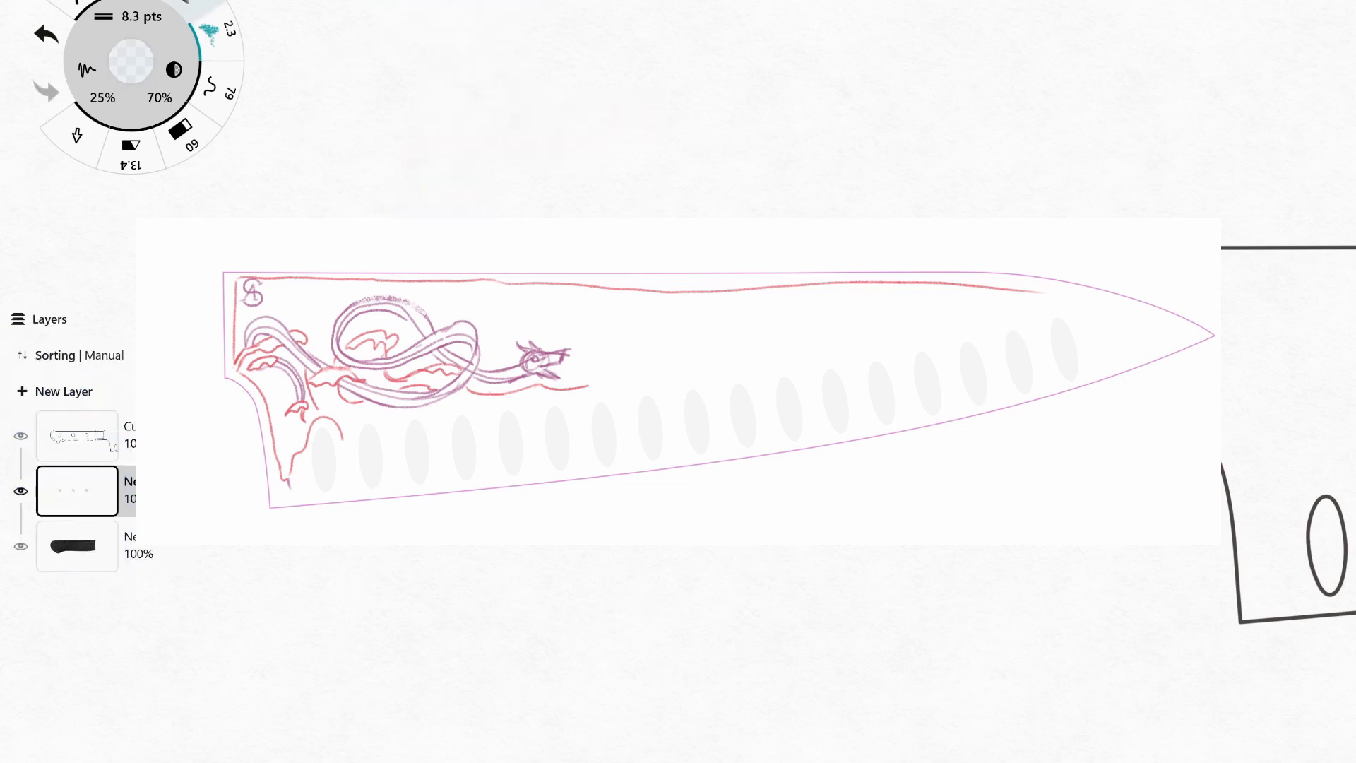
{"action": "left_click", "coordinate": [132, 15]}
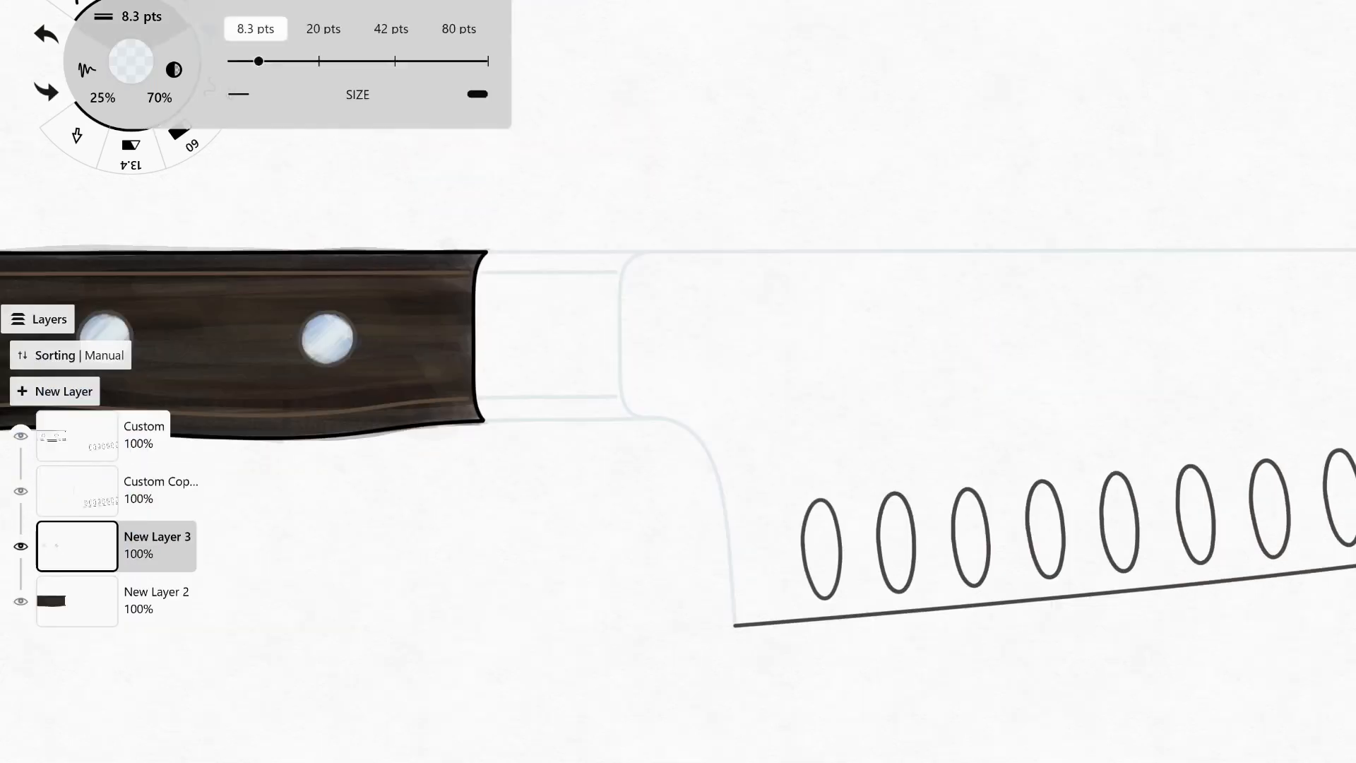
{"action": "left_click", "coordinate": [391, 28]}
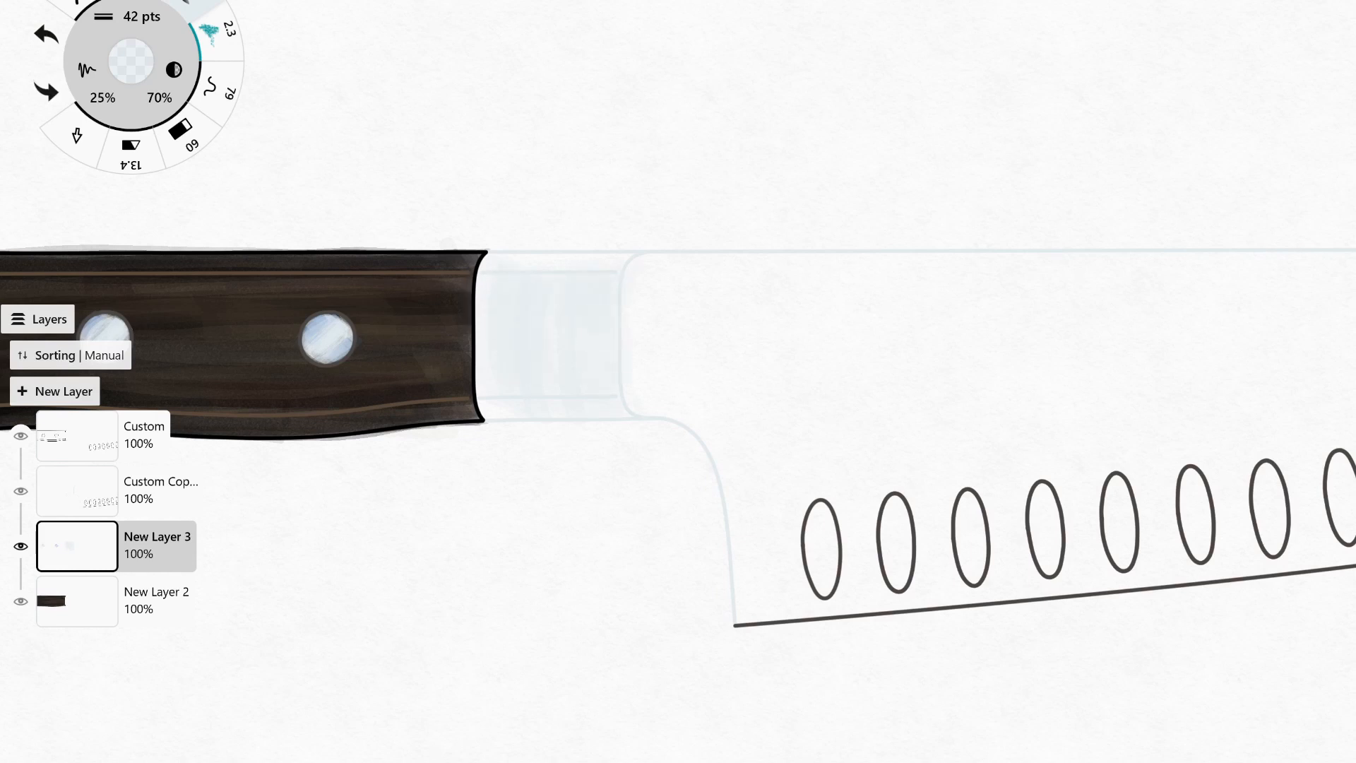
Pick a medium blue, set the marker size to 20 pts and shade along the bolster's upper edge.
{"action": "left_click", "coordinate": [132, 62]}
{"action": "left_click", "coordinate": [254, 409]}
{"action": "left_click", "coordinate": [131, 16]}
{"action": "left_click", "coordinate": [325, 28]}
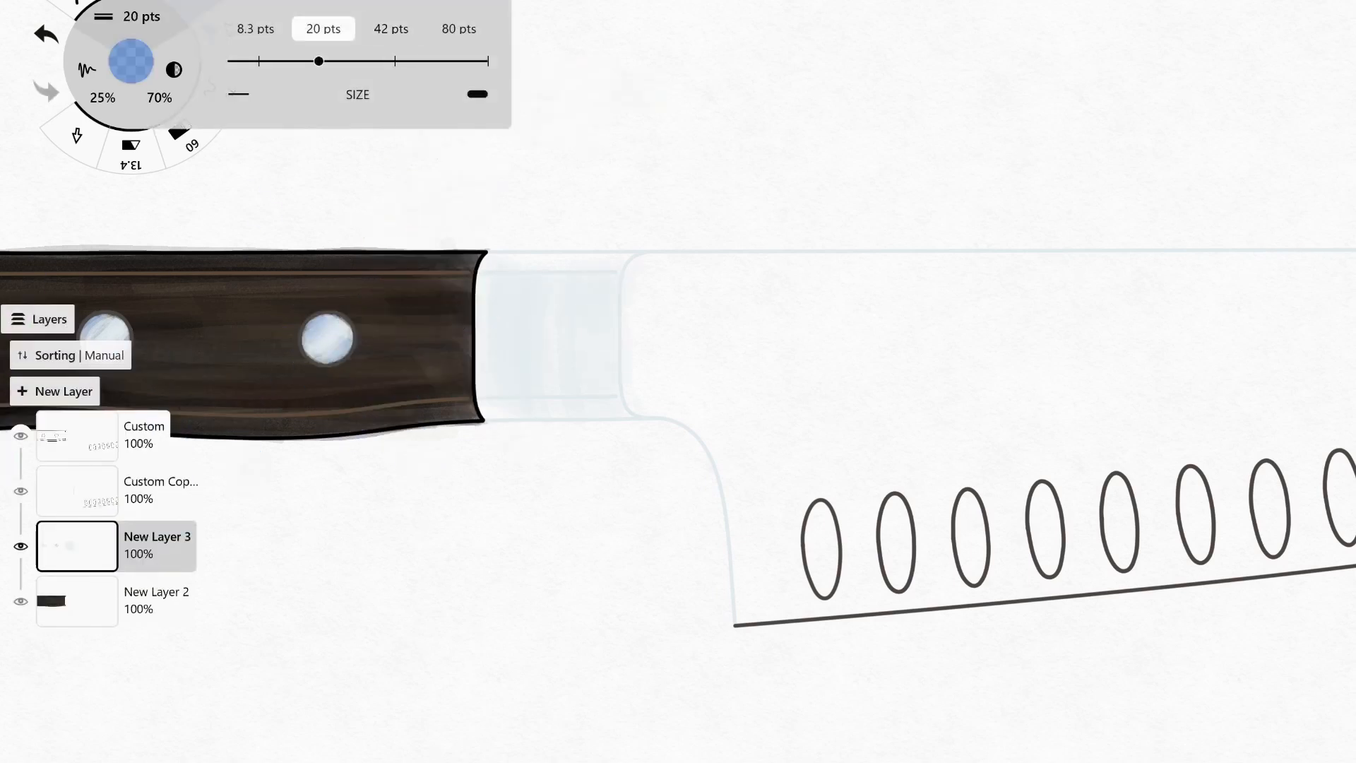
{"action": "mouse_move", "coordinate": [490, 408]}
{"action": "left_mouse_down"}
{"action": "mouse_move", "coordinate": [623, 405]}
{"action": "mouse_move", "coordinate": [494, 407]}
{"action": "left_mouse_up"}
{"action": "key", "text": "ctrl+z"}
{"action": "key", "text": "ctrl+z"}
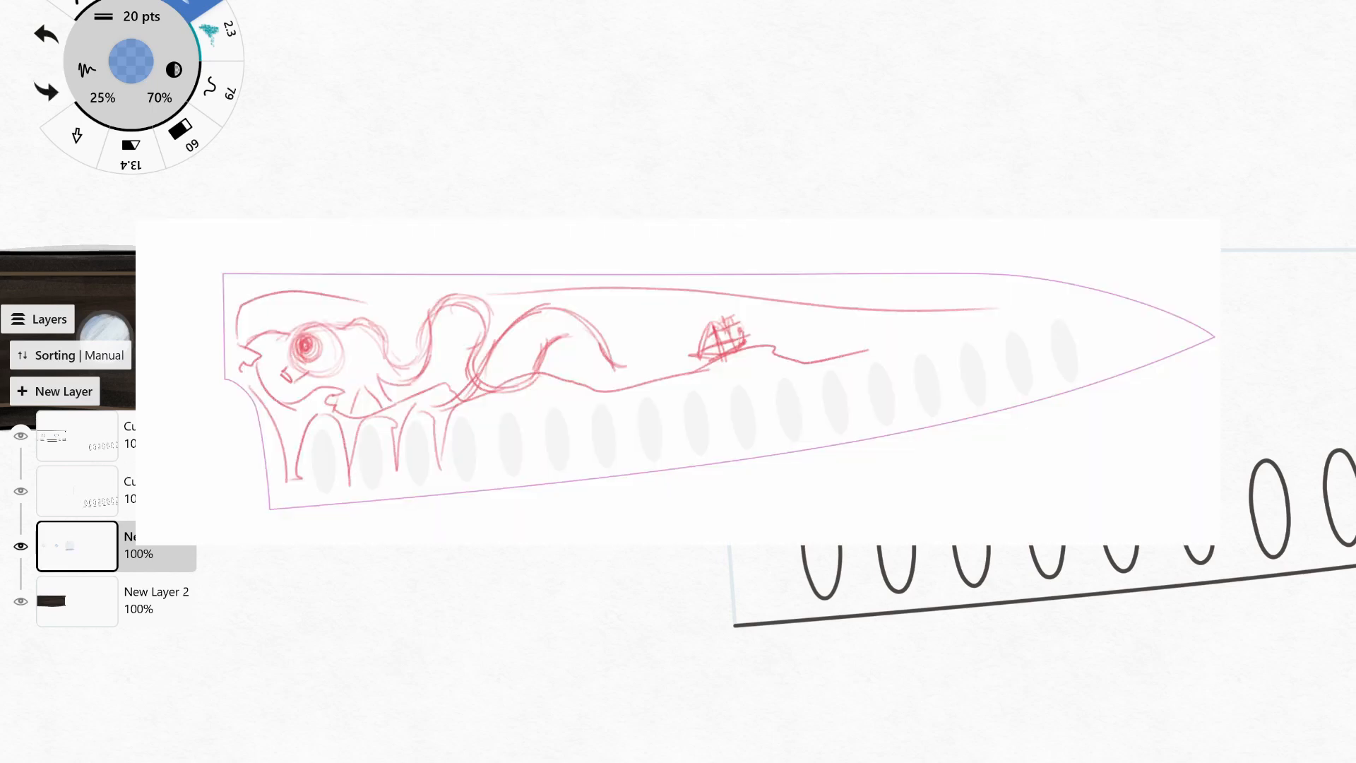
{"action": "left_click_drag", "start_coordinate": [490, 266], "coordinate": [625, 266]}
Set the marker size to 42 pts and lay wide blue bands across the upper and lower bolster, redoing the lower band.
{"action": "left_click", "coordinate": [131, 15]}
{"action": "left_click", "coordinate": [400, 29]}
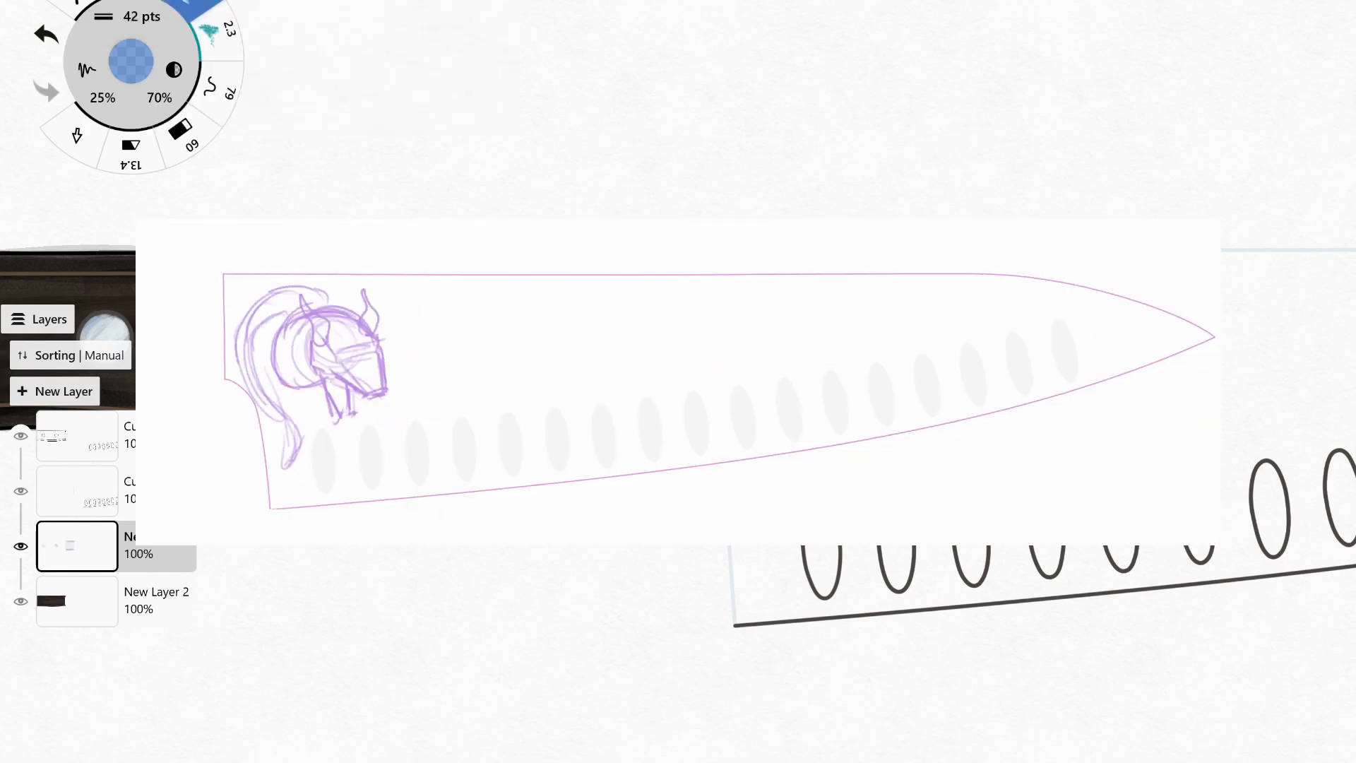
{"action": "left_click_drag", "start_coordinate": [490, 282], "coordinate": [629, 284]}
{"action": "mouse_move", "coordinate": [489, 393]}
{"action": "left_mouse_down"}
{"action": "mouse_move", "coordinate": [632, 383]}
{"action": "mouse_move", "coordinate": [585, 389]}
{"action": "left_mouse_up"}
{"action": "key", "text": "ctrl+z"}
{"action": "key", "text": "ctrl+z"}
Soften the bolster's blue bands with lighter 42 pts strokes across its middle, lower and upper parts.
{"action": "key", "text": "ctrl+z"}
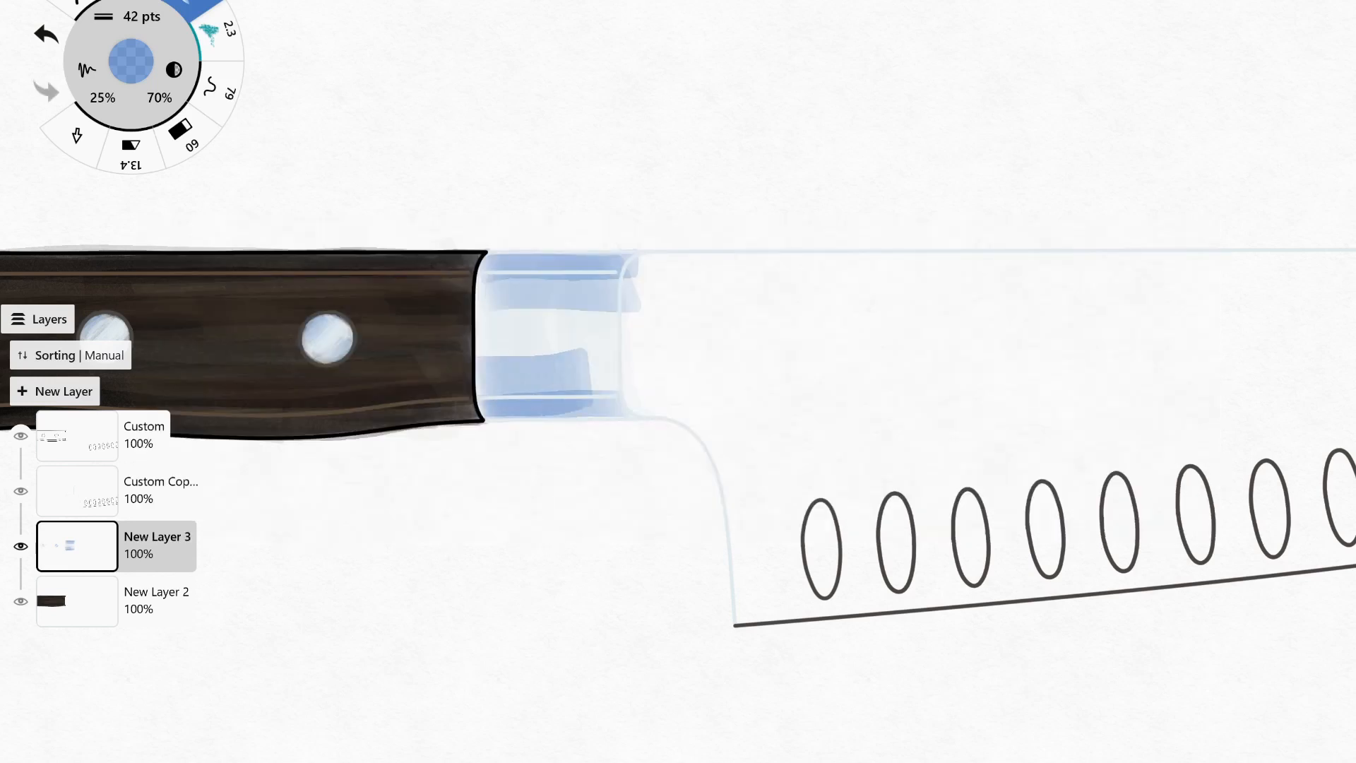
{"action": "key", "text": "ctrl+z"}
{"action": "left_click_drag", "start_coordinate": [481, 375], "coordinate": [621, 371]}
{"action": "left_click_drag", "start_coordinate": [479, 349], "coordinate": [568, 347]}
{"action": "key", "text": "ctrl+z"}
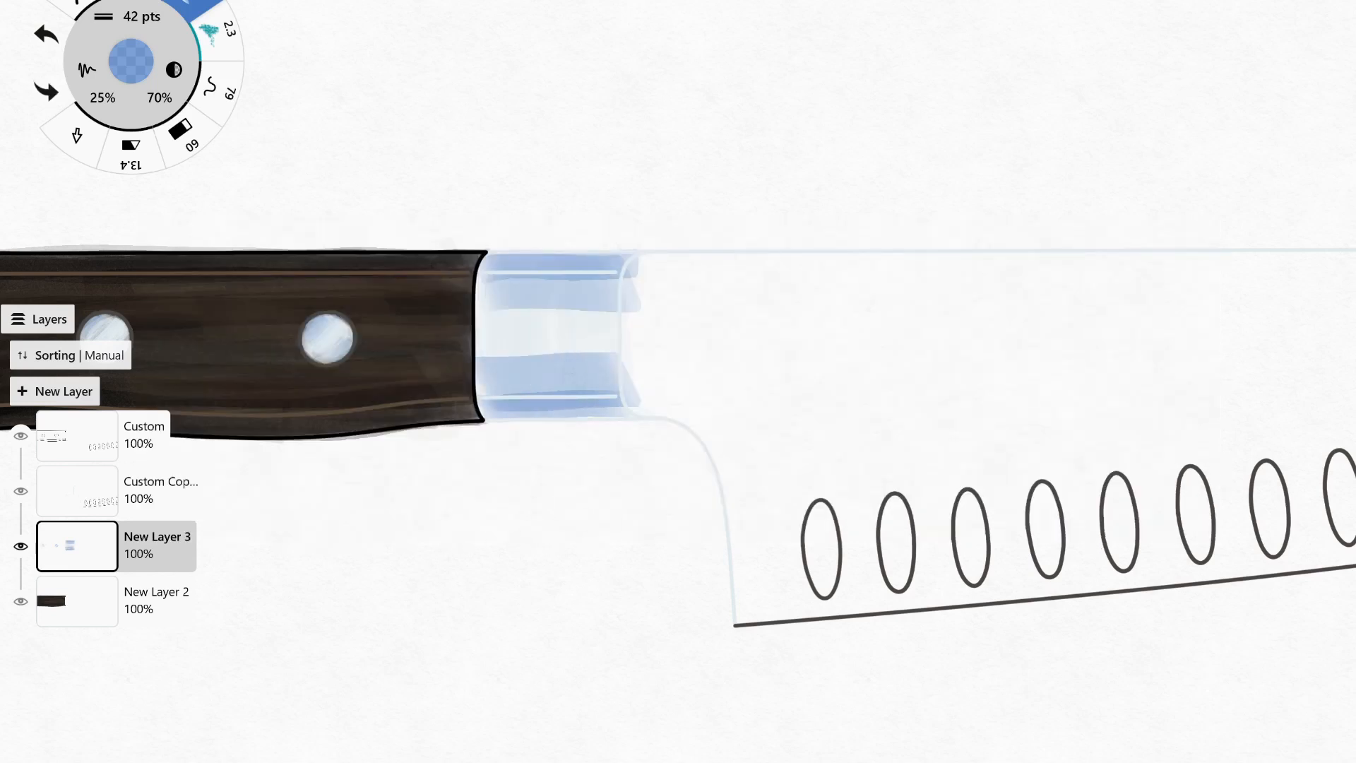
{"action": "left_click_drag", "start_coordinate": [479, 341], "coordinate": [613, 339]}
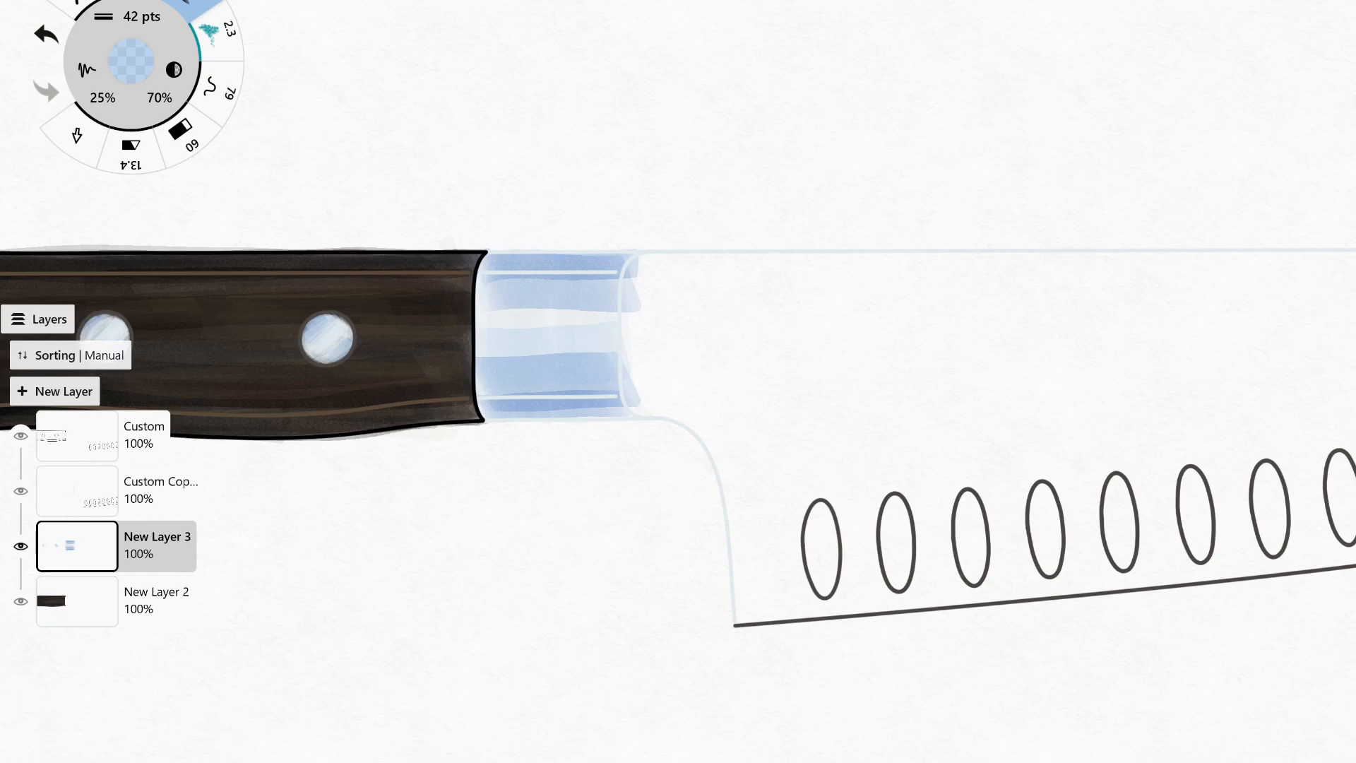
{"action": "left_click", "coordinate": [131, 61]}
{"action": "left_click", "coordinate": [374, 264]}
{"action": "left_click_drag", "start_coordinate": [464, 311], "coordinate": [471, 314]}
{"action": "left_click_drag", "start_coordinate": [484, 372], "coordinate": [616, 371]}
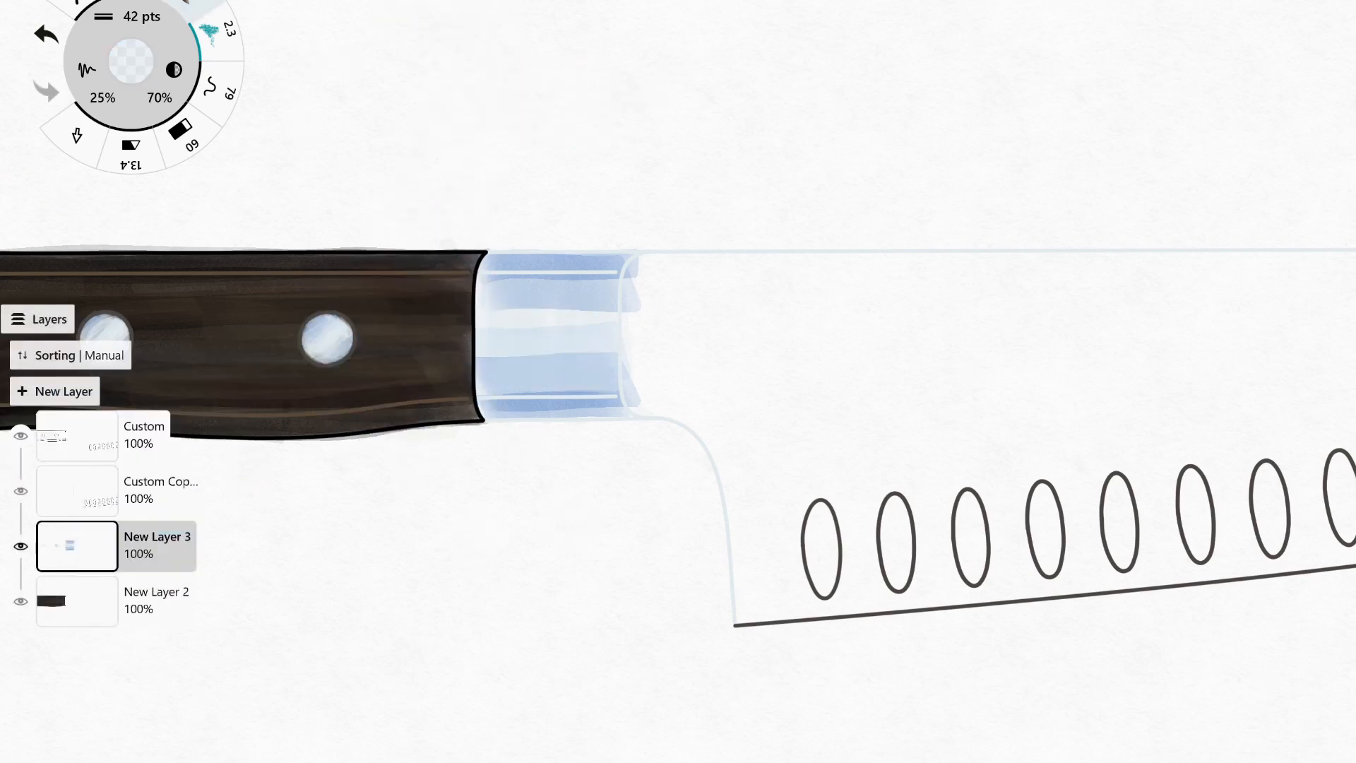
{"action": "left_click_drag", "start_coordinate": [485, 286], "coordinate": [618, 284]}
Set the marker size to 20 pts and add a medium blue stroke across the bolster's lower band.
{"action": "left_click", "coordinate": [130, 60]}
{"action": "left_click", "coordinate": [141, 17]}
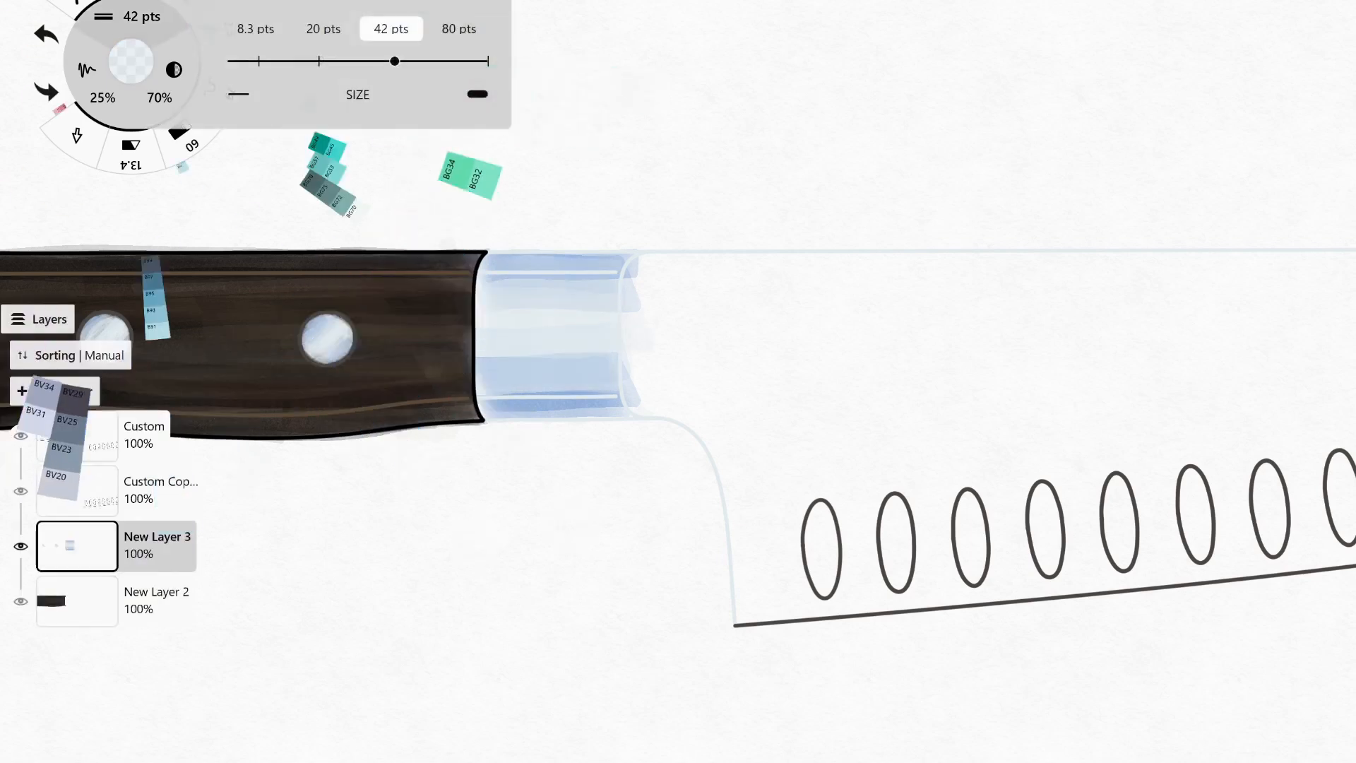
{"action": "left_click", "coordinate": [322, 28]}
{"action": "left_click_drag", "start_coordinate": [535, 365], "coordinate": [608, 364]}
{"action": "key", "text": "ctrl+z"}
{"action": "left_click", "coordinate": [131, 61]}
{"action": "left_click", "coordinate": [101, 428]}
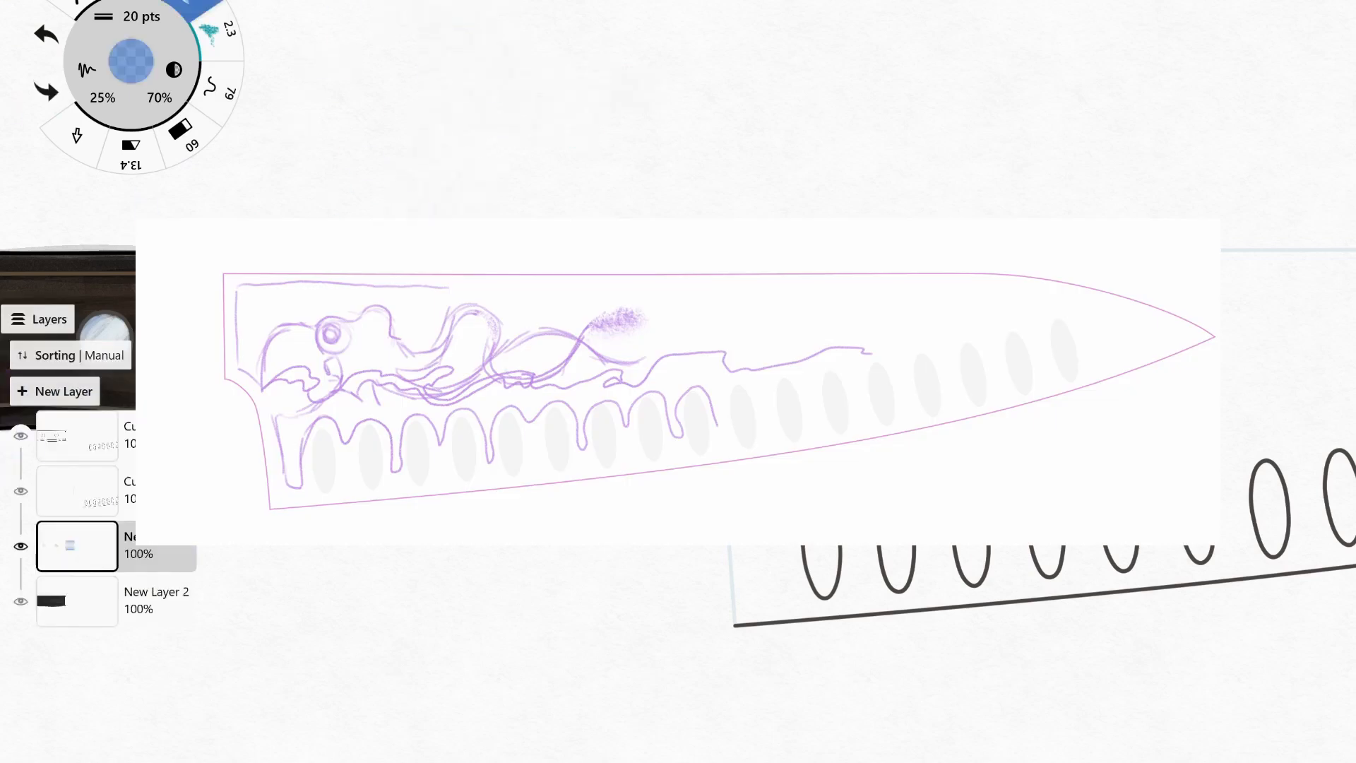
{"action": "left_click_drag", "start_coordinate": [488, 366], "coordinate": [612, 365]}
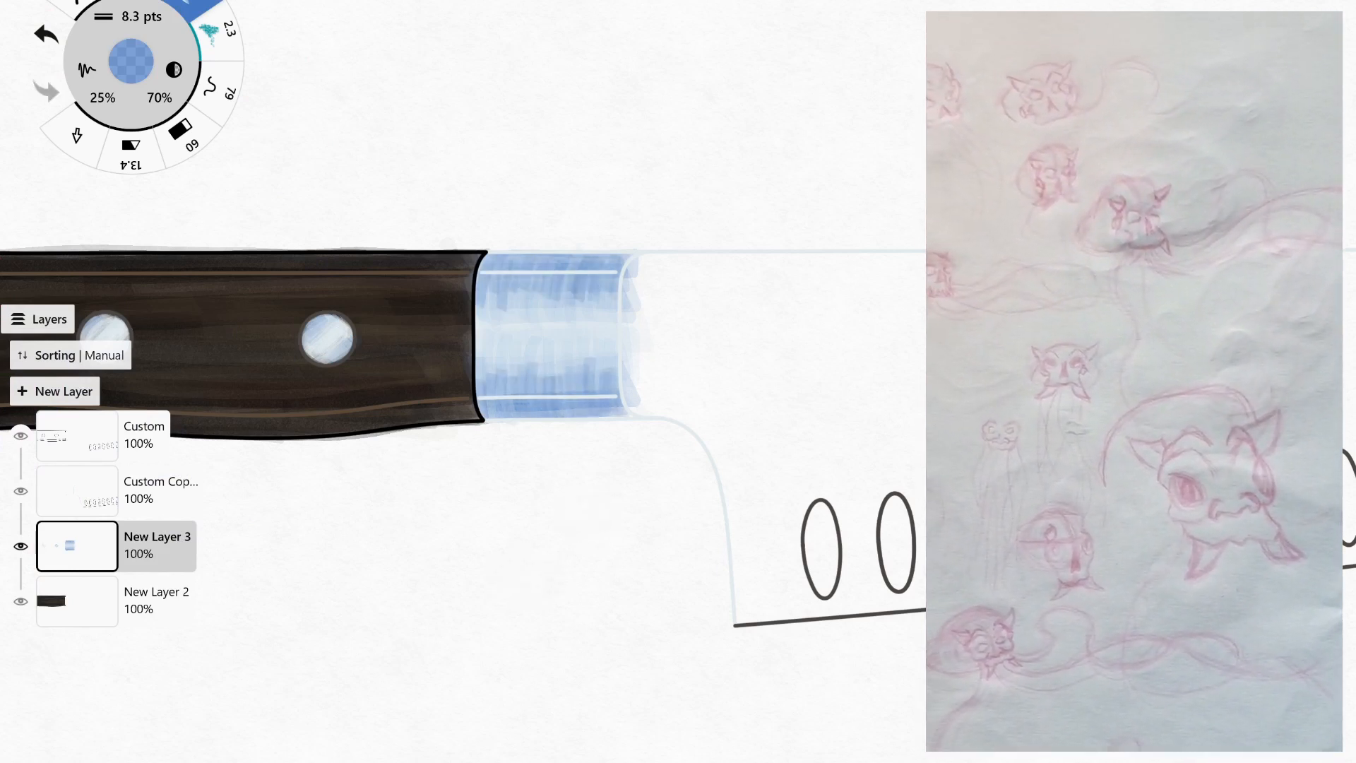
Switch the marker to a deep indigo at 20 pts and undo the stray strokes.
{"action": "left_click", "coordinate": [131, 62]}
{"action": "left_click", "coordinate": [180, 410]}
{"action": "left_click_drag", "start_coordinate": [150, 233], "coordinate": [152, 273]}
{"action": "left_click_drag", "start_coordinate": [59, 261], "coordinate": [40, 311]}
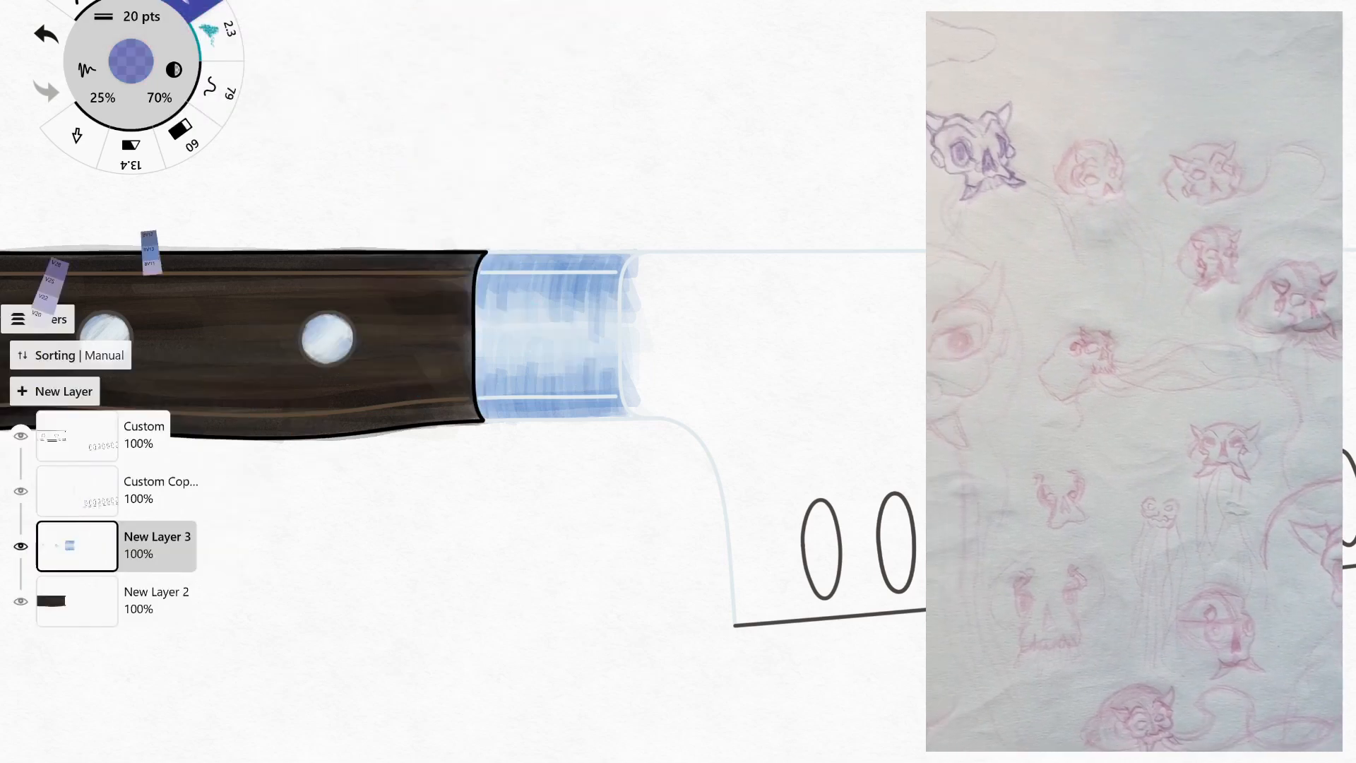
{"action": "key", "text": "ctrl+z"}
{"action": "key", "text": "ctrl+z"}
Try to darken the bolster's upper edge with indigo 20 pts strokes, undoing each attempt.
{"action": "left_click_drag", "start_coordinate": [487, 262], "coordinate": [617, 262]}
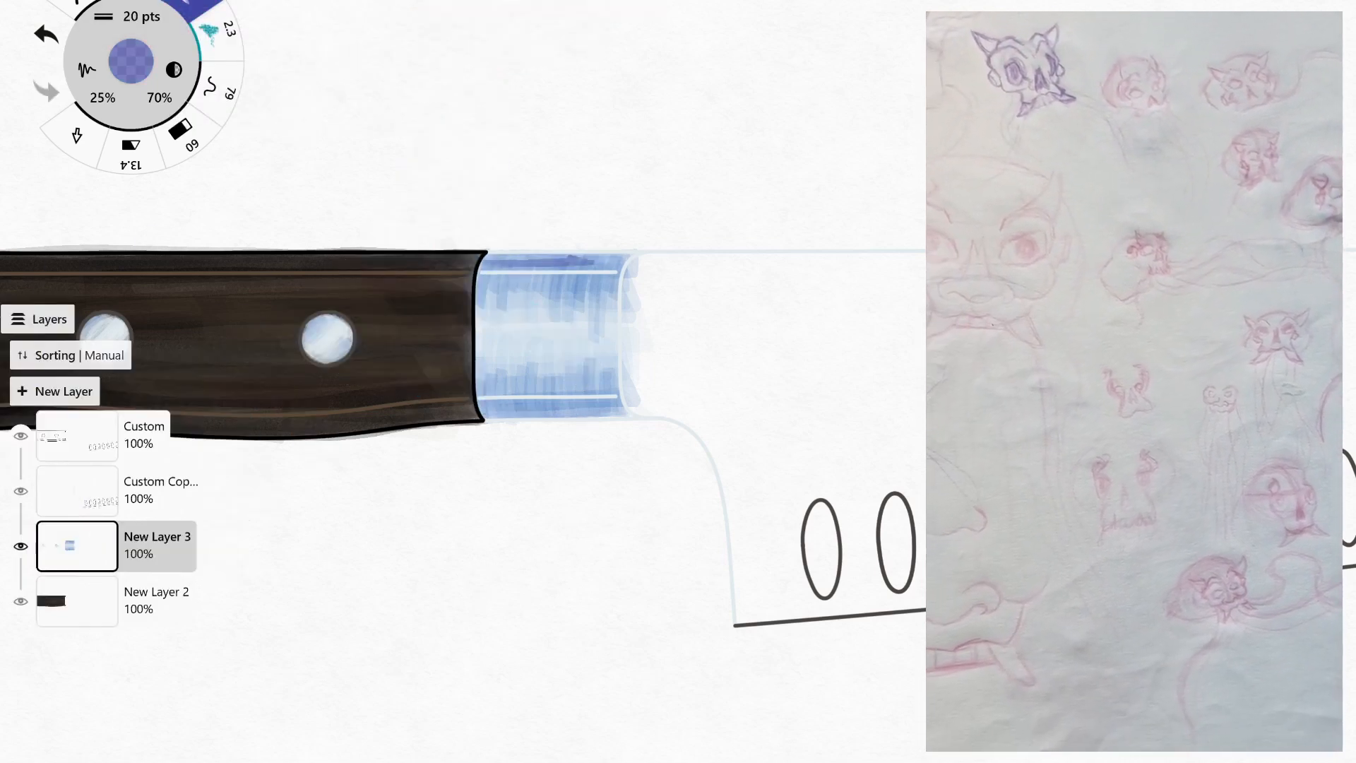
{"action": "key", "text": "ctrl+z"}
{"action": "left_click_drag", "start_coordinate": [488, 262], "coordinate": [618, 262]}
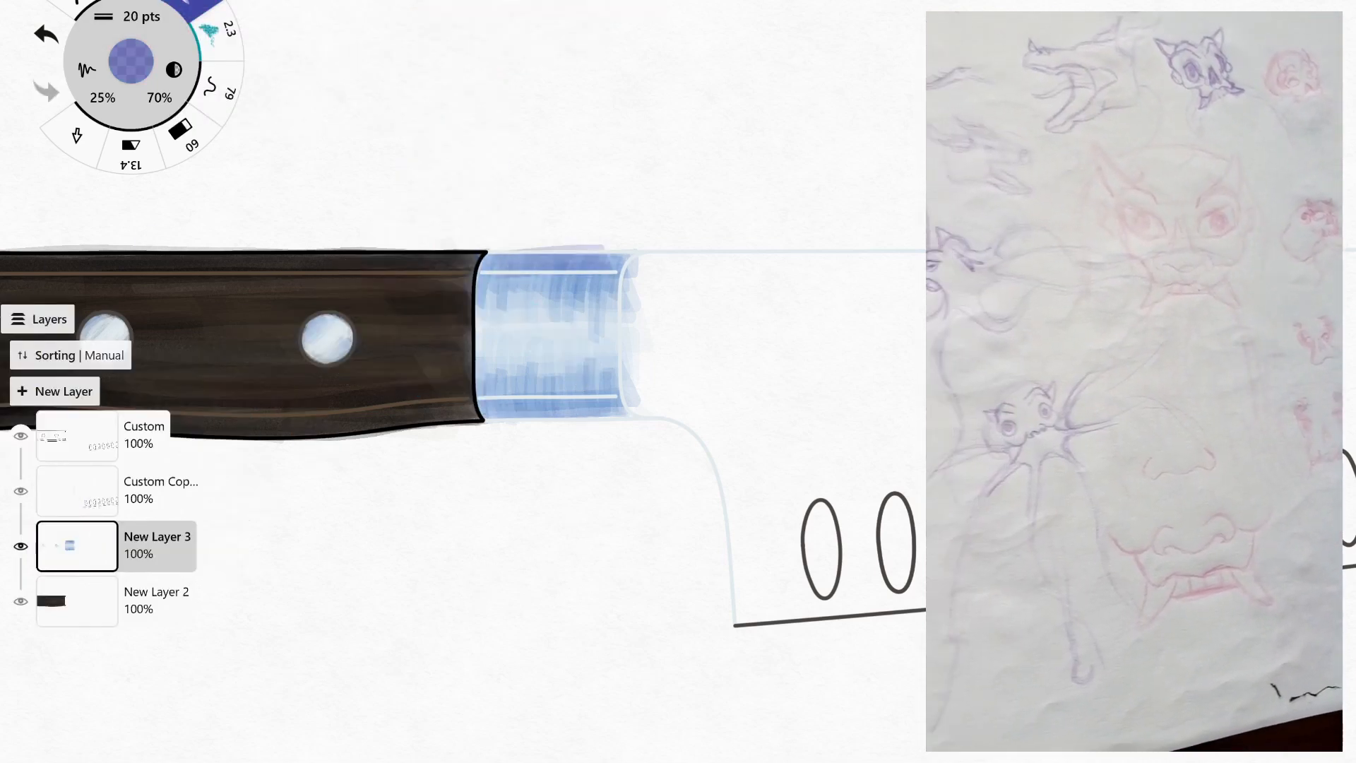
{"action": "key", "text": "ctrl+z"}
{"action": "left_click_drag", "start_coordinate": [487, 253], "coordinate": [615, 248]}
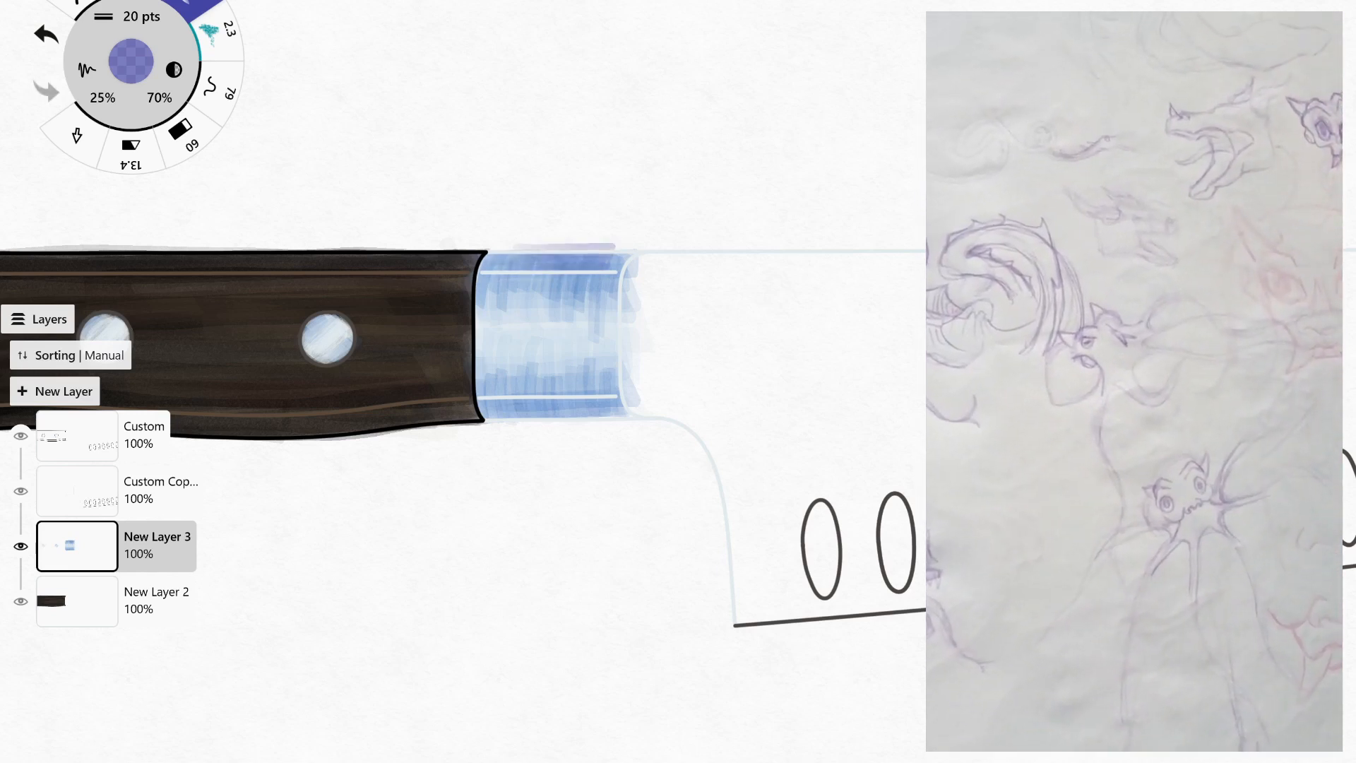
{"action": "key", "text": "ctrl+z"}
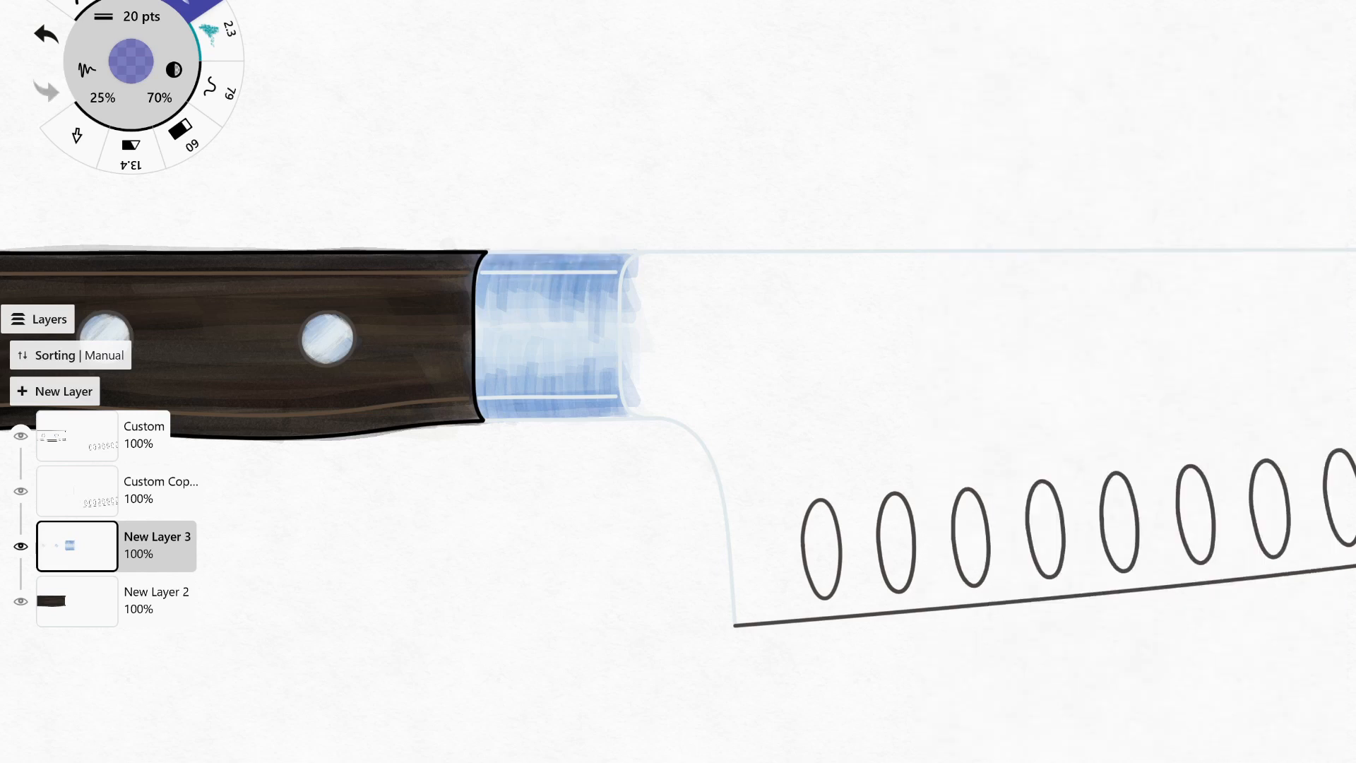
Darken the bolster's lower edge in indigo and add a B66 blue stroke just above it.
{"action": "left_click_drag", "start_coordinate": [483, 411], "coordinate": [628, 411]}
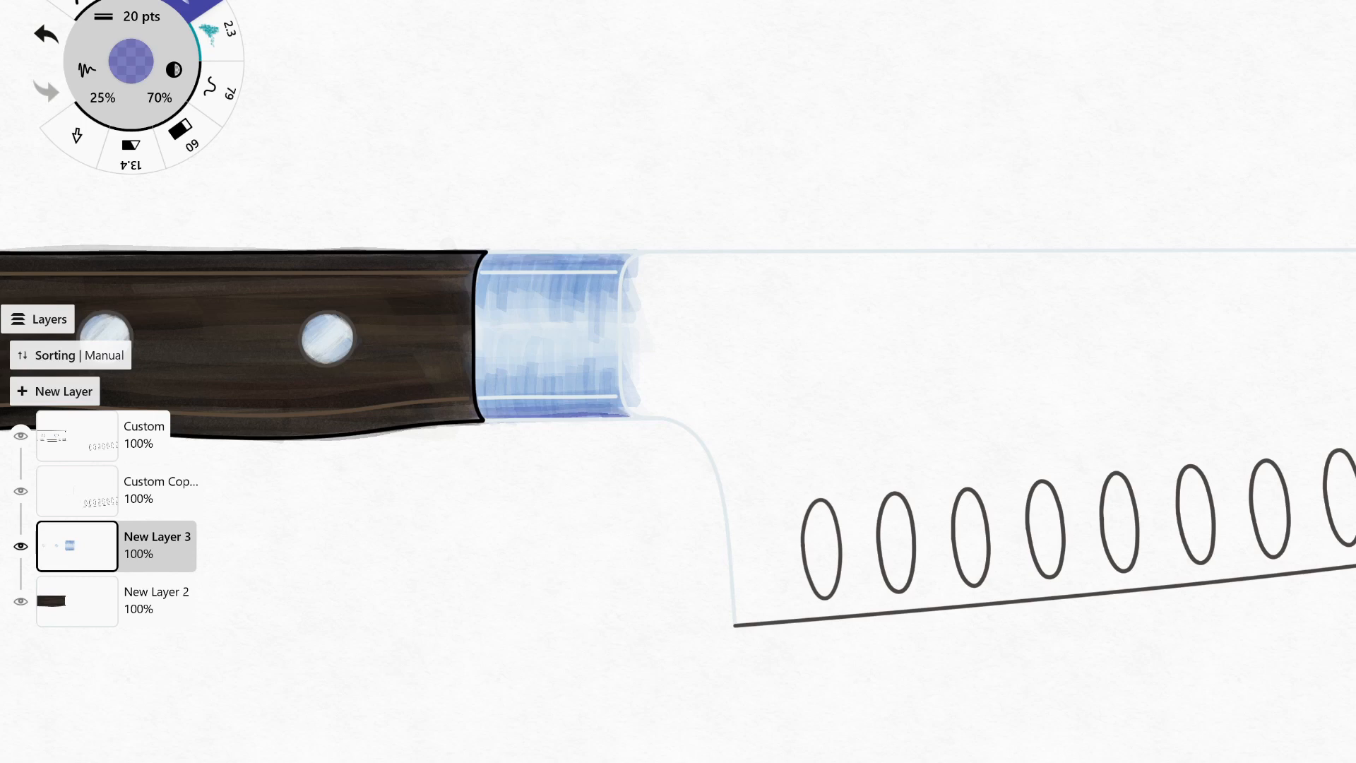
{"action": "left_click", "coordinate": [132, 62]}
{"action": "left_click", "coordinate": [295, 399]}
{"action": "left_click_drag", "start_coordinate": [480, 390], "coordinate": [602, 390]}
{"action": "left_click_drag", "start_coordinate": [487, 380], "coordinate": [573, 377]}
{"action": "key", "text": "ctrl+z"}
Pick the pale B0000 colour, set the marker size to 8.3 pts and blend fine light streaks over the bolster.
{"action": "left_click", "coordinate": [131, 62]}
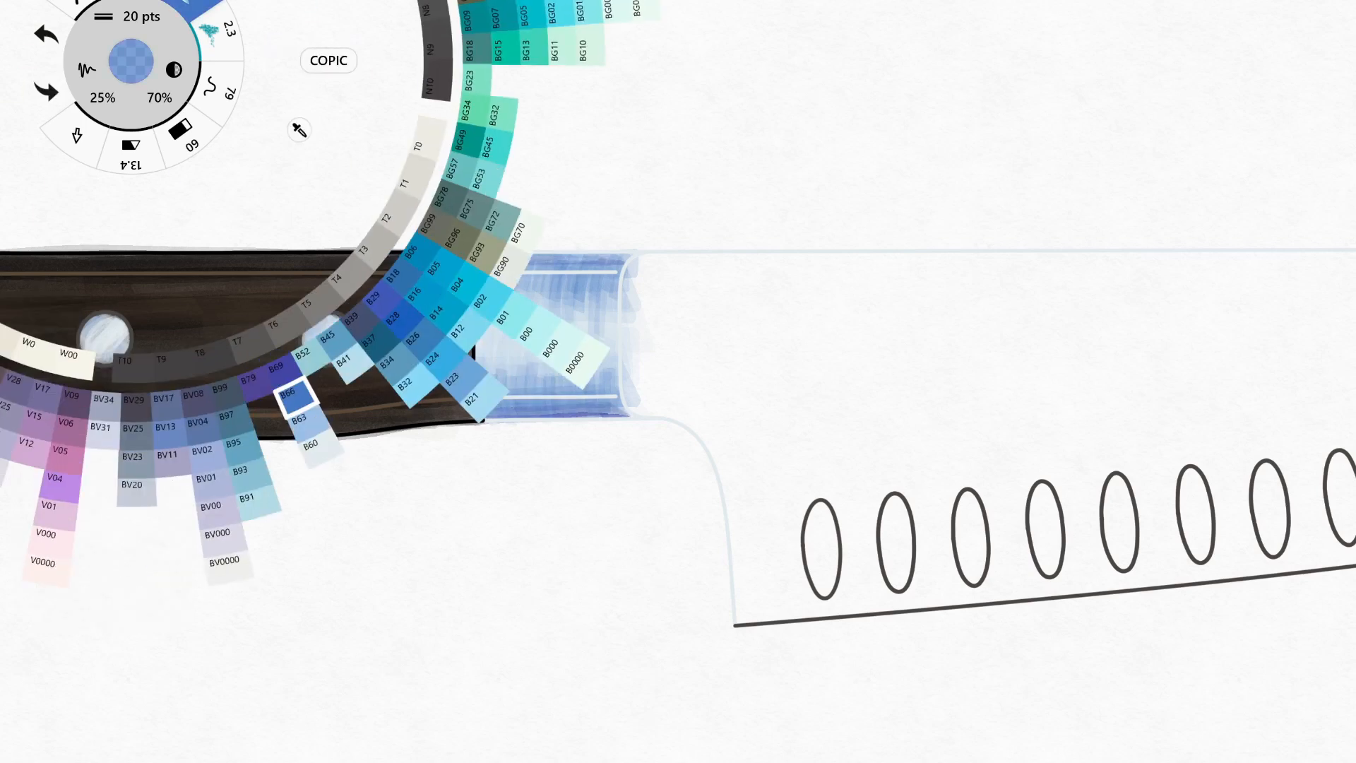
{"action": "left_click", "coordinate": [576, 364]}
{"action": "left_click_drag", "start_coordinate": [488, 353], "coordinate": [613, 353]}
{"action": "key", "text": "ctrl+z"}
{"action": "left_click", "coordinate": [132, 16]}
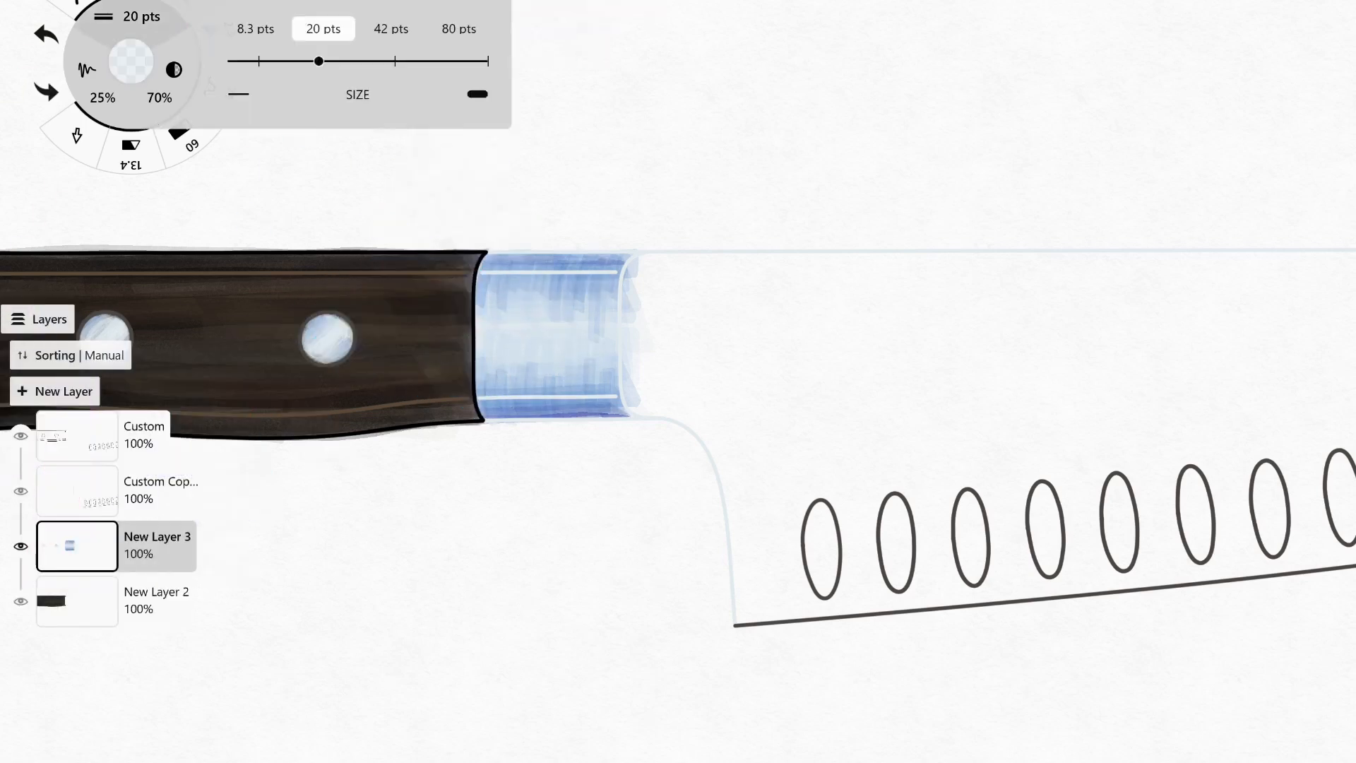
{"action": "left_click", "coordinate": [255, 28]}
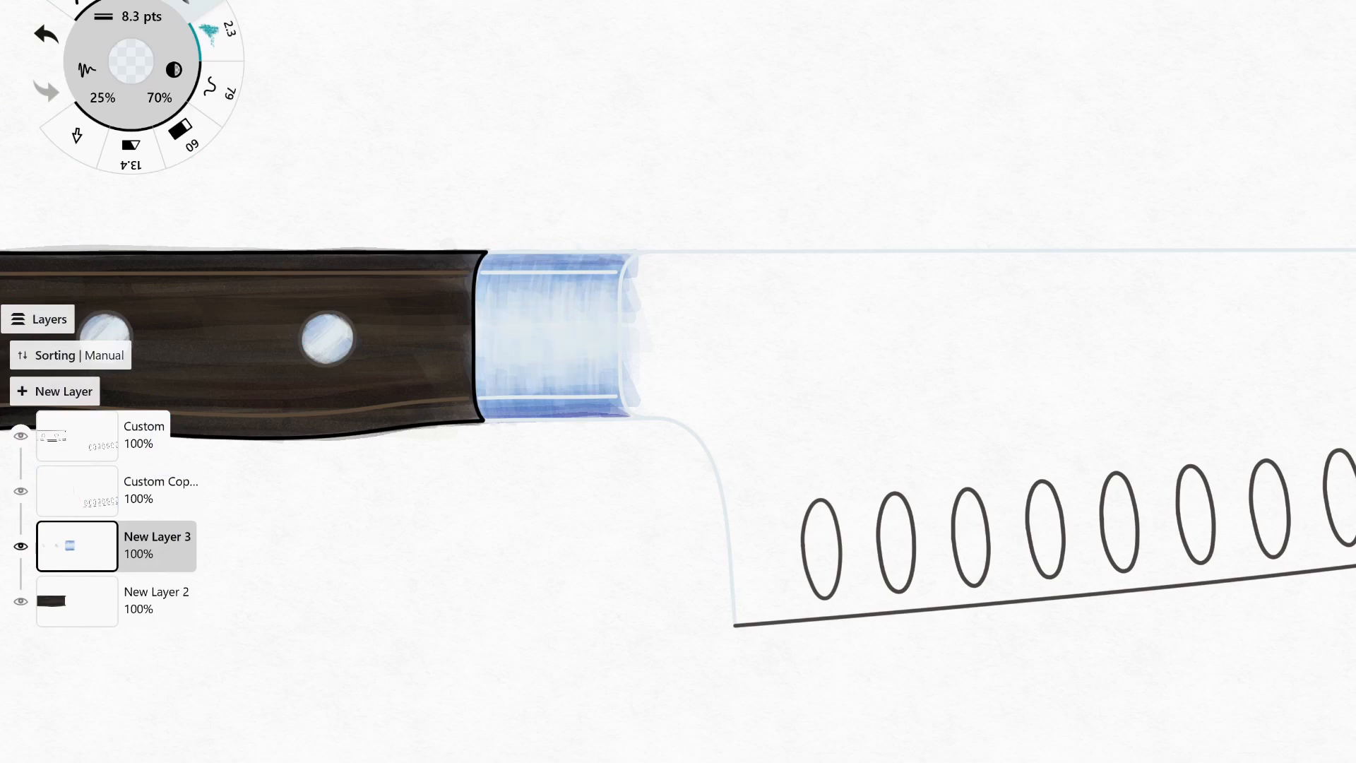
On New Layer 2, set the marker size to 80 pts and wash the blade with a very pale blue.
{"action": "left_click", "coordinate": [77, 601]}
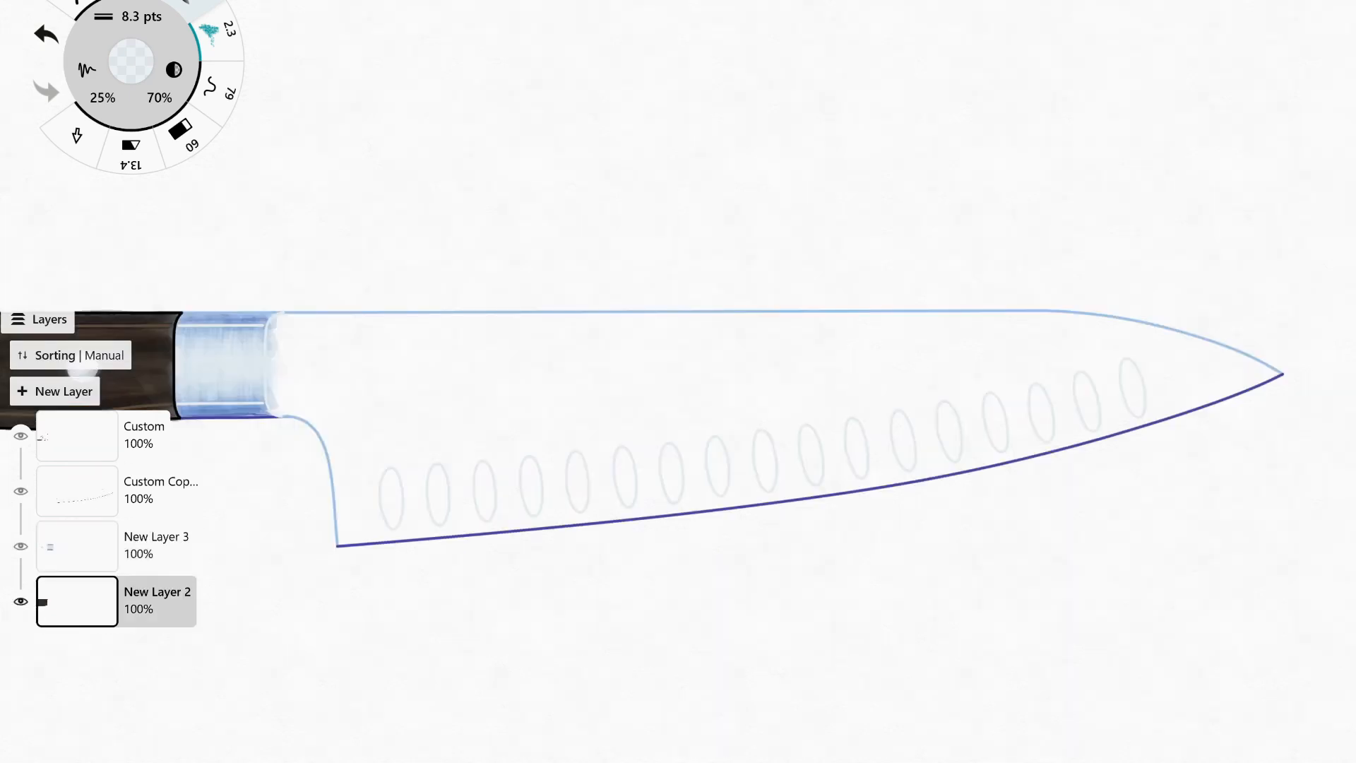
{"action": "left_click", "coordinate": [130, 61]}
{"action": "left_click", "coordinate": [141, 16]}
{"action": "left_click", "coordinate": [390, 29]}
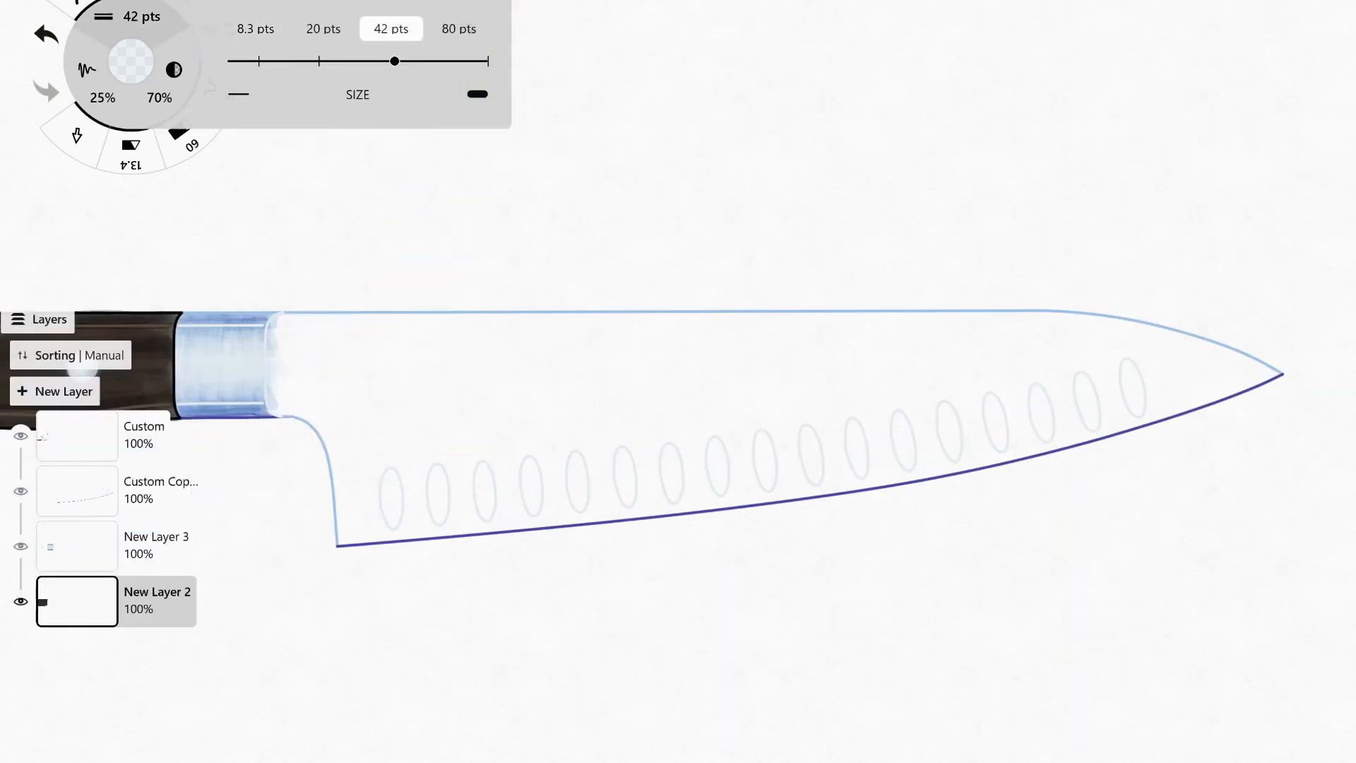
{"action": "left_click", "coordinate": [461, 28]}
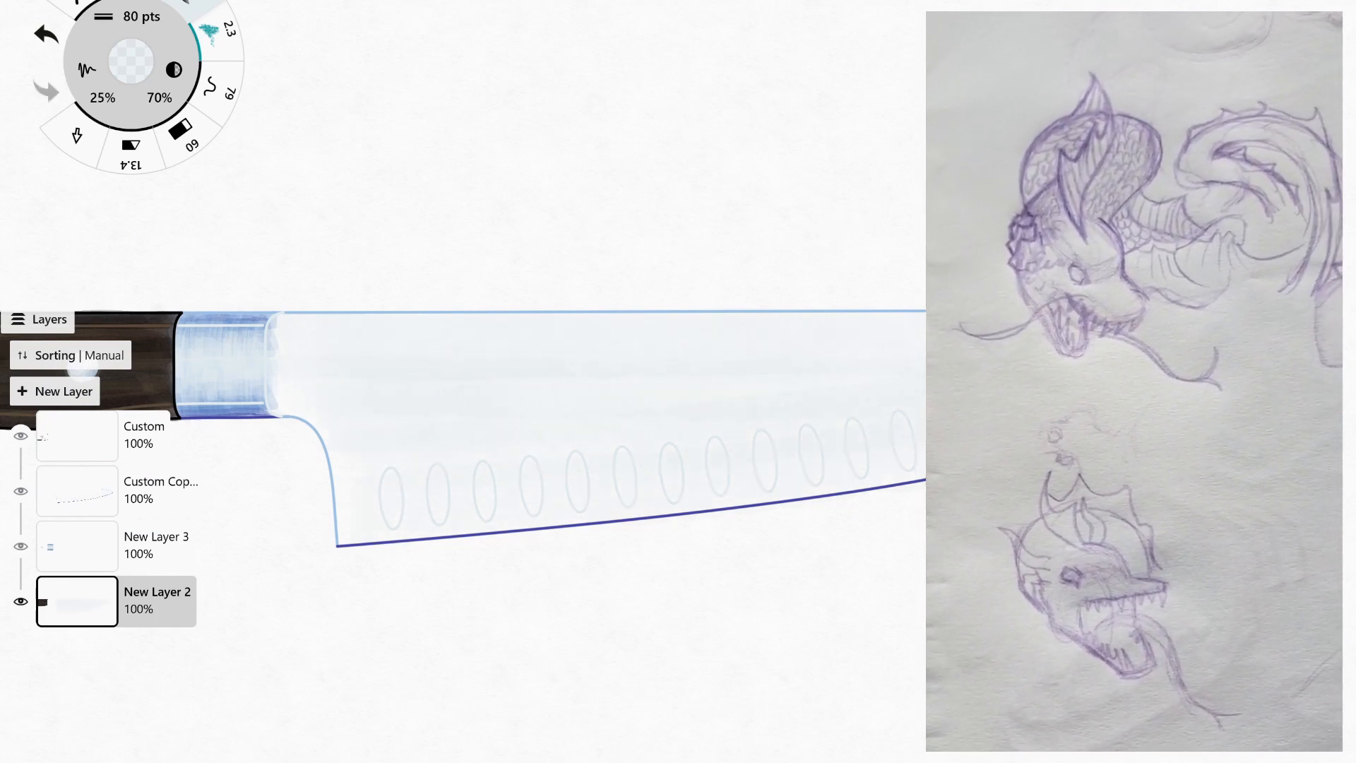
Shade the lower blade along the oval hollows with light blue 80 pts strokes and switch to a stronger blue.
{"action": "left_click", "coordinate": [131, 62]}
{"action": "left_click", "coordinate": [360, 414]}
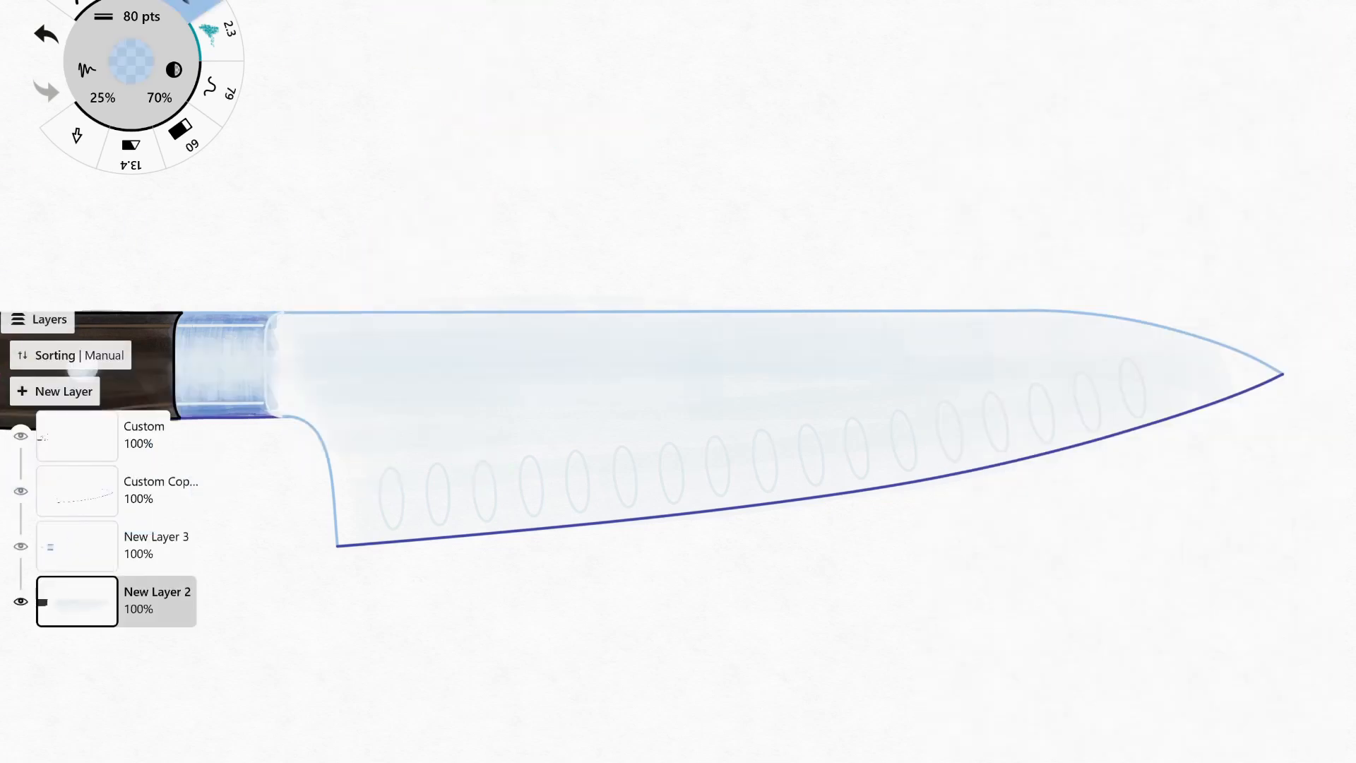
{"action": "key", "text": "ctrl+z"}
{"action": "mouse_move", "coordinate": [375, 496]}
{"action": "left_mouse_down"}
{"action": "mouse_move", "coordinate": [1201, 380]}
{"action": "mouse_move", "coordinate": [382, 496]}
{"action": "left_mouse_up"}
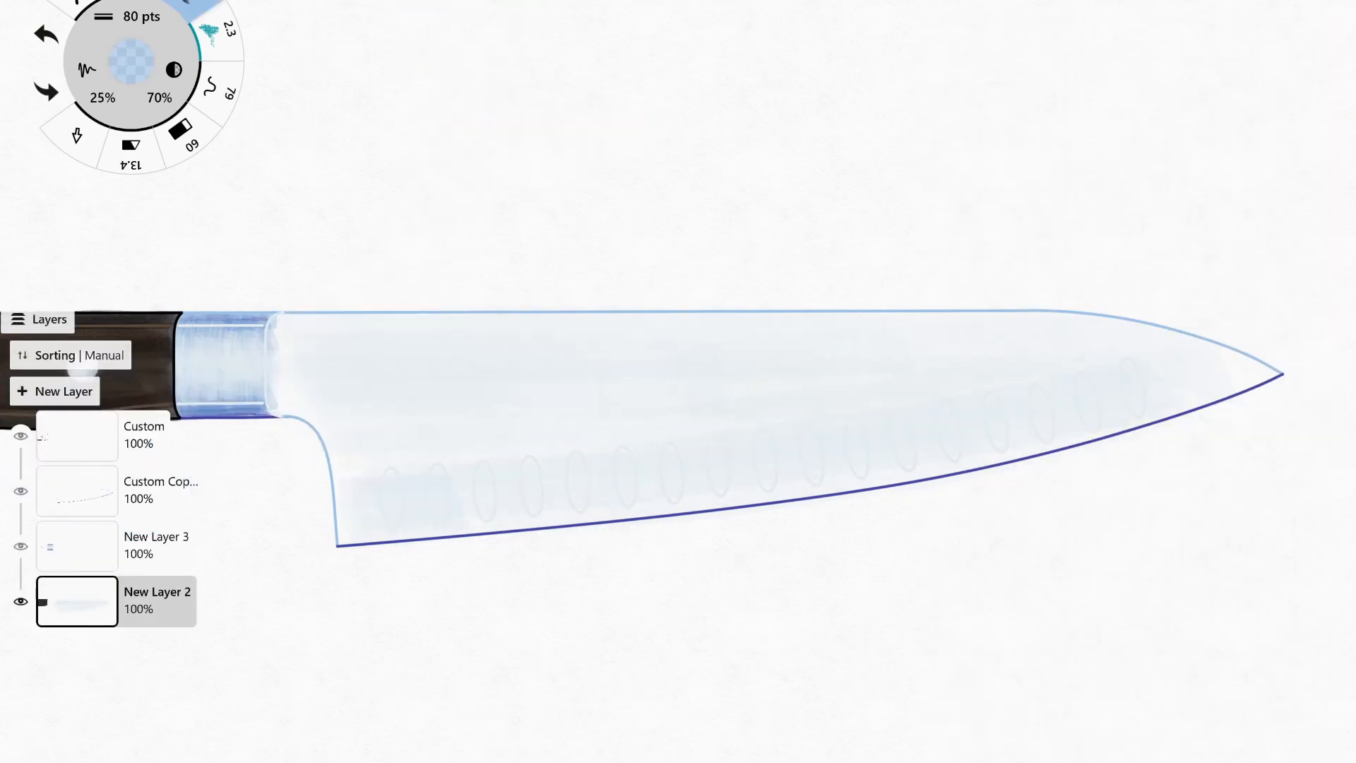
{"action": "left_click", "coordinate": [131, 62]}
{"action": "left_click", "coordinate": [310, 339]}
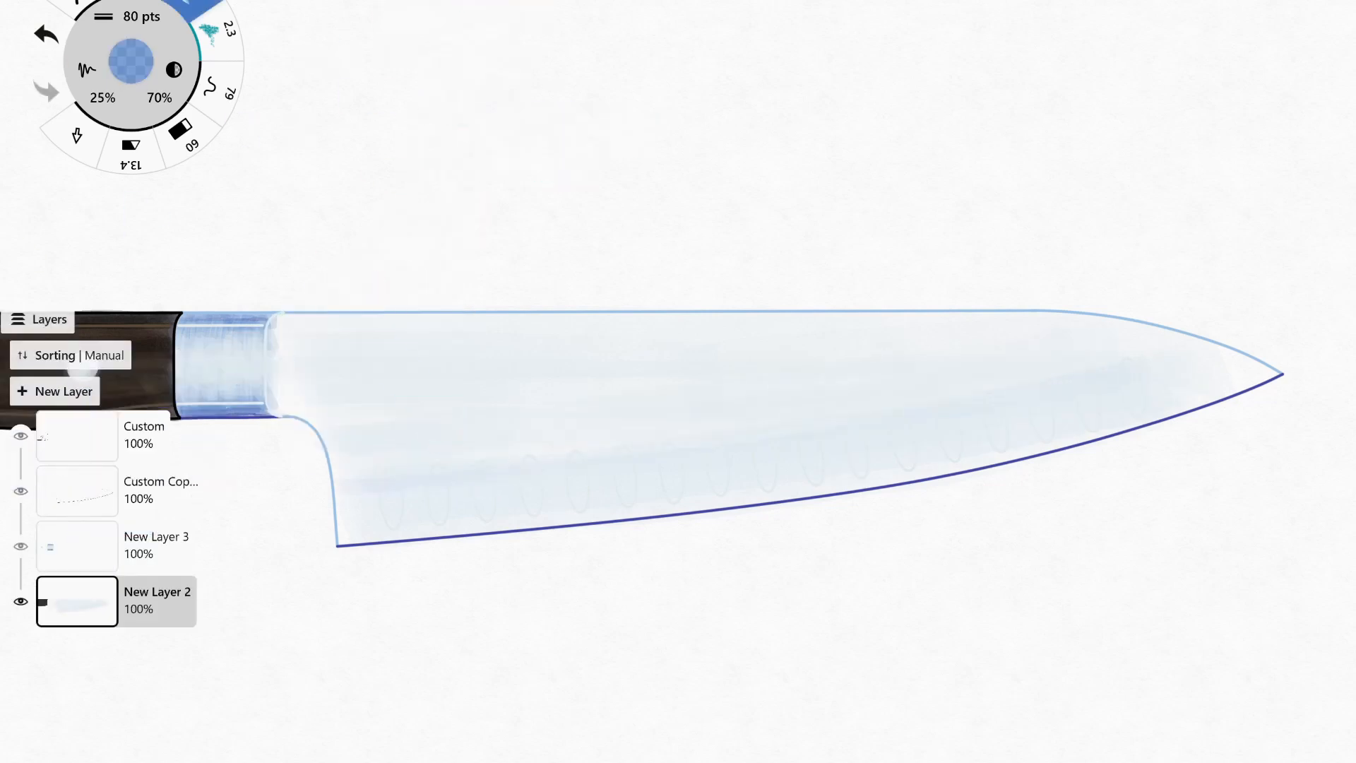
Try broad 80 pts strokes of the stronger blue along the upper blade and towards the tip.
{"action": "left_click_drag", "start_coordinate": [328, 375], "coordinate": [601, 385]}
{"action": "key", "text": "ctrl+z"}
{"action": "left_click_drag", "start_coordinate": [985, 342], "coordinate": [1230, 371]}
{"action": "key", "text": "ctrl+z"}
{"action": "left_click_drag", "start_coordinate": [1042, 353], "coordinate": [1209, 381]}
{"action": "key", "text": "ctrl+z"}
{"action": "key", "text": "ctrl+z"}
{"action": "left_click_drag", "start_coordinate": [1106, 350], "coordinate": [1244, 370]}
Shade the blade's edge beside the bolster with 20 pts blue strokes and reduce the marker size to 8.3 pts.
{"action": "key", "text": "ctrl+z"}
{"action": "left_click", "coordinate": [131, 16]}
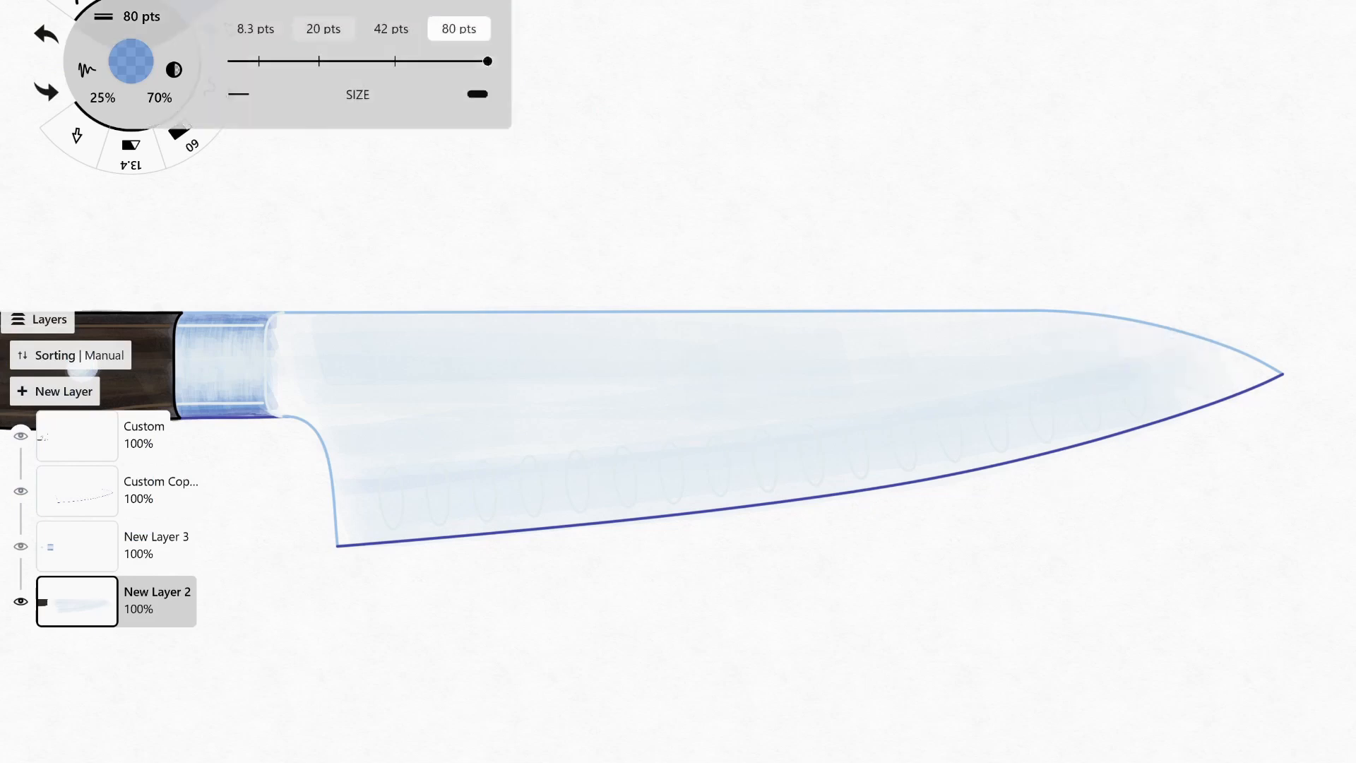
{"action": "left_click", "coordinate": [323, 28]}
{"action": "left_click_drag", "start_coordinate": [294, 338], "coordinate": [305, 415]}
{"action": "key", "text": "ctrl+z"}
{"action": "key", "text": "ctrl+z"}
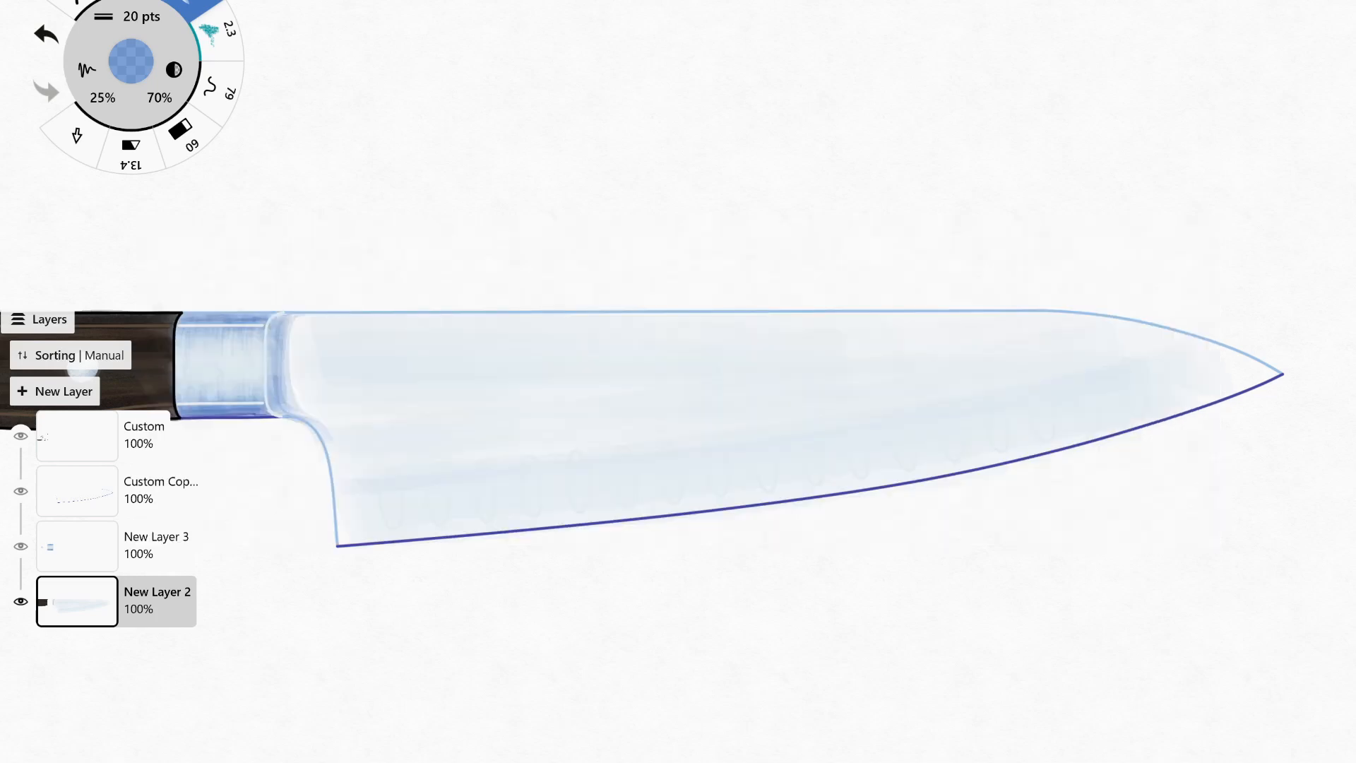
{"action": "left_click_drag", "start_coordinate": [277, 377], "coordinate": [284, 411]}
{"action": "left_click", "coordinate": [131, 62]}
{"action": "left_click", "coordinate": [132, 16]}
{"action": "left_click", "coordinate": [255, 28]}
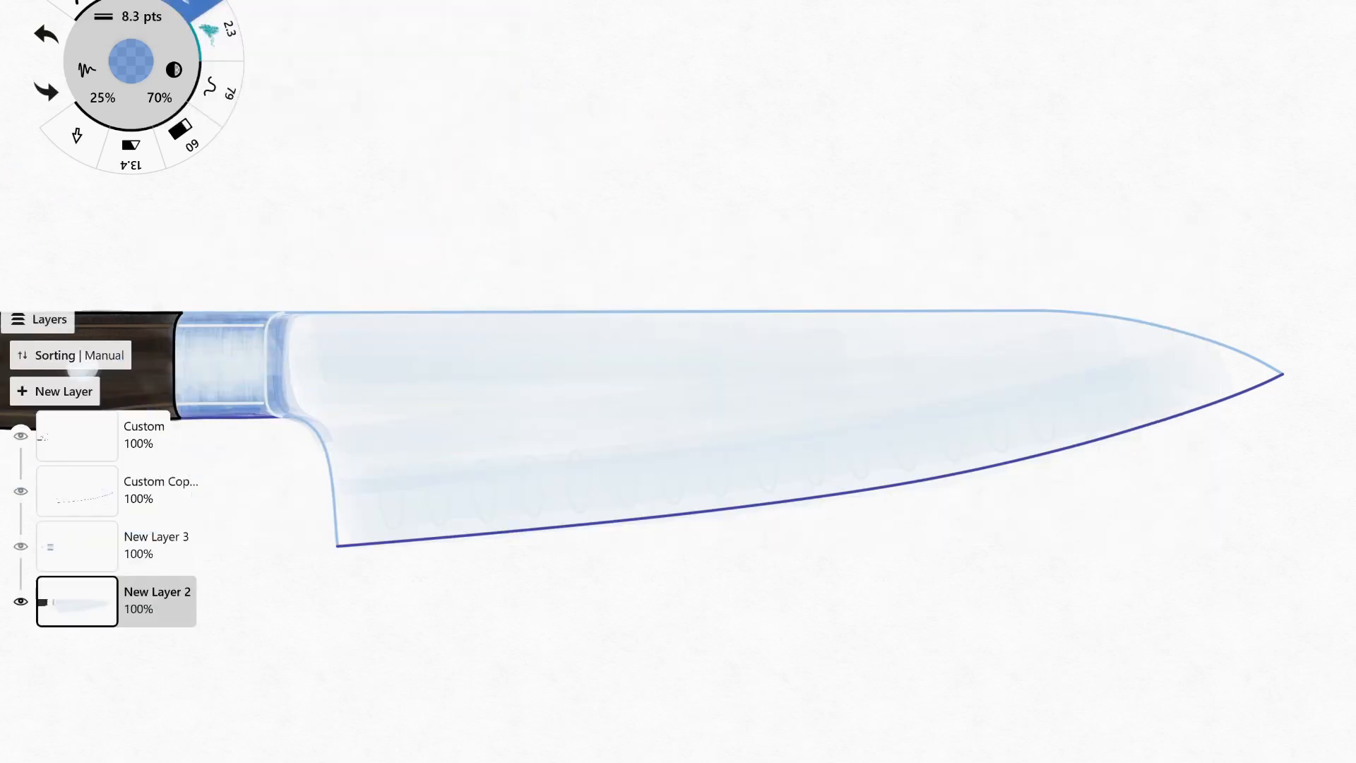
With New Layer 2 temporarily hidden, erase the ragged marker edge beside the bolster on New Layer 3 and return to New Layer 2.
{"action": "left_click", "coordinate": [78, 546]}
{"action": "left_click", "coordinate": [21, 602]}
{"action": "left_click", "coordinate": [182, 133]}
{"action": "mouse_move", "coordinate": [283, 321]}
{"action": "left_mouse_down"}
{"action": "mouse_move", "coordinate": [281, 369]}
{"action": "mouse_move", "coordinate": [281, 355]}
{"action": "left_mouse_up"}
{"action": "key", "text": "ctrl+z"}
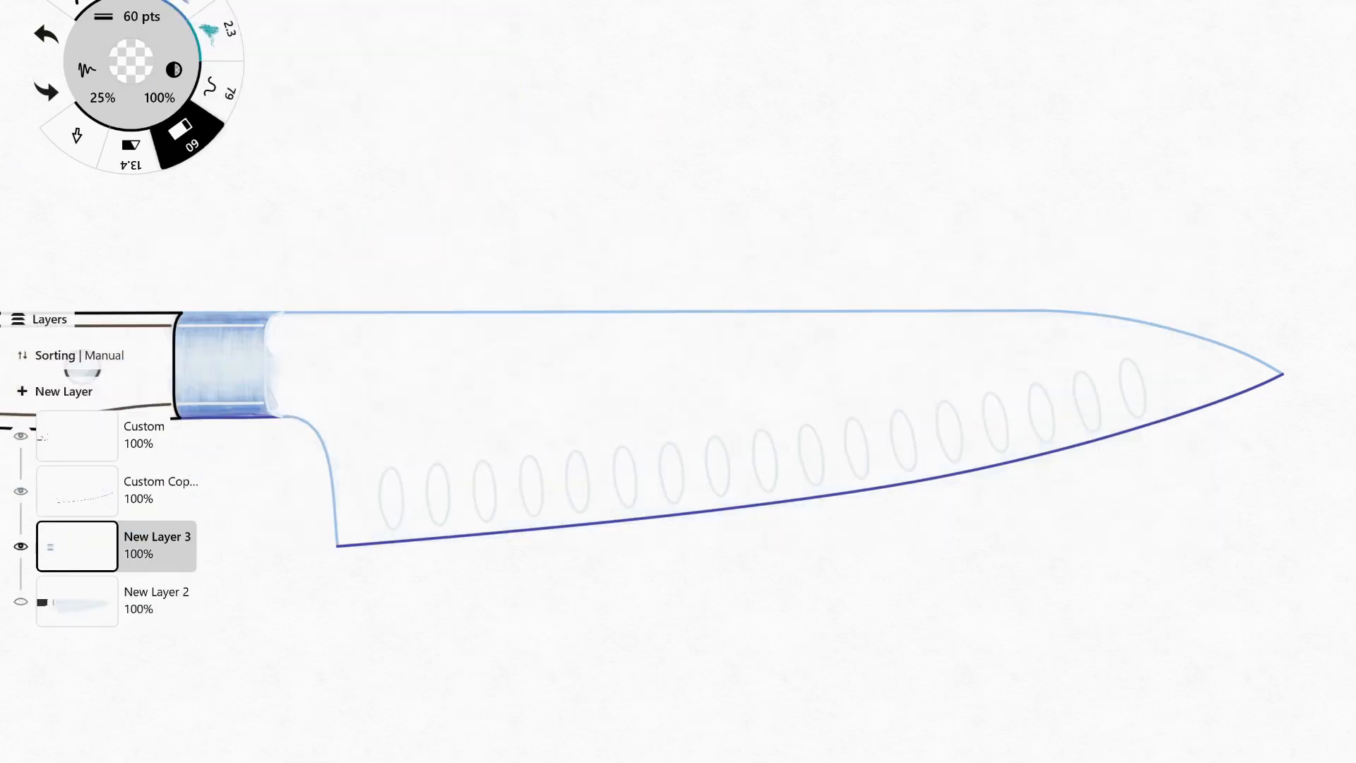
{"action": "mouse_move", "coordinate": [608, 424]}
{"action": "left_mouse_down"}
{"action": "mouse_move", "coordinate": [744, 435]}
{"action": "mouse_move", "coordinate": [640, 441]}
{"action": "left_mouse_up"}
{"action": "left_click", "coordinate": [21, 602]}
{"action": "left_click", "coordinate": [78, 601]}
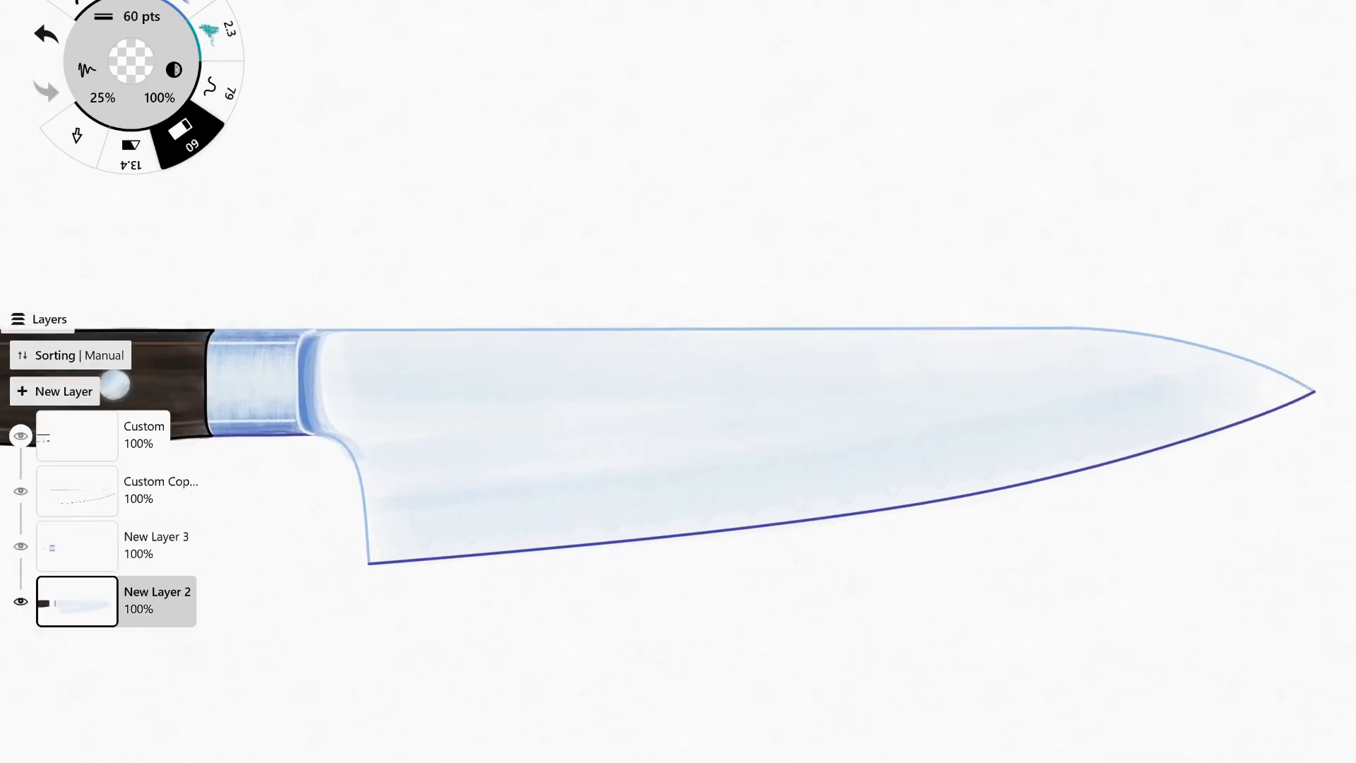
Pick the B63 blue and add fine 8.3 pts shading along the blade's edge beside the bolster and its heel curve.
{"action": "left_click", "coordinate": [200, 7]}
{"action": "left_click_drag", "start_coordinate": [329, 341], "coordinate": [325, 428]}
{"action": "key", "text": "ctrl+z"}
{"action": "left_click", "coordinate": [131, 61]}
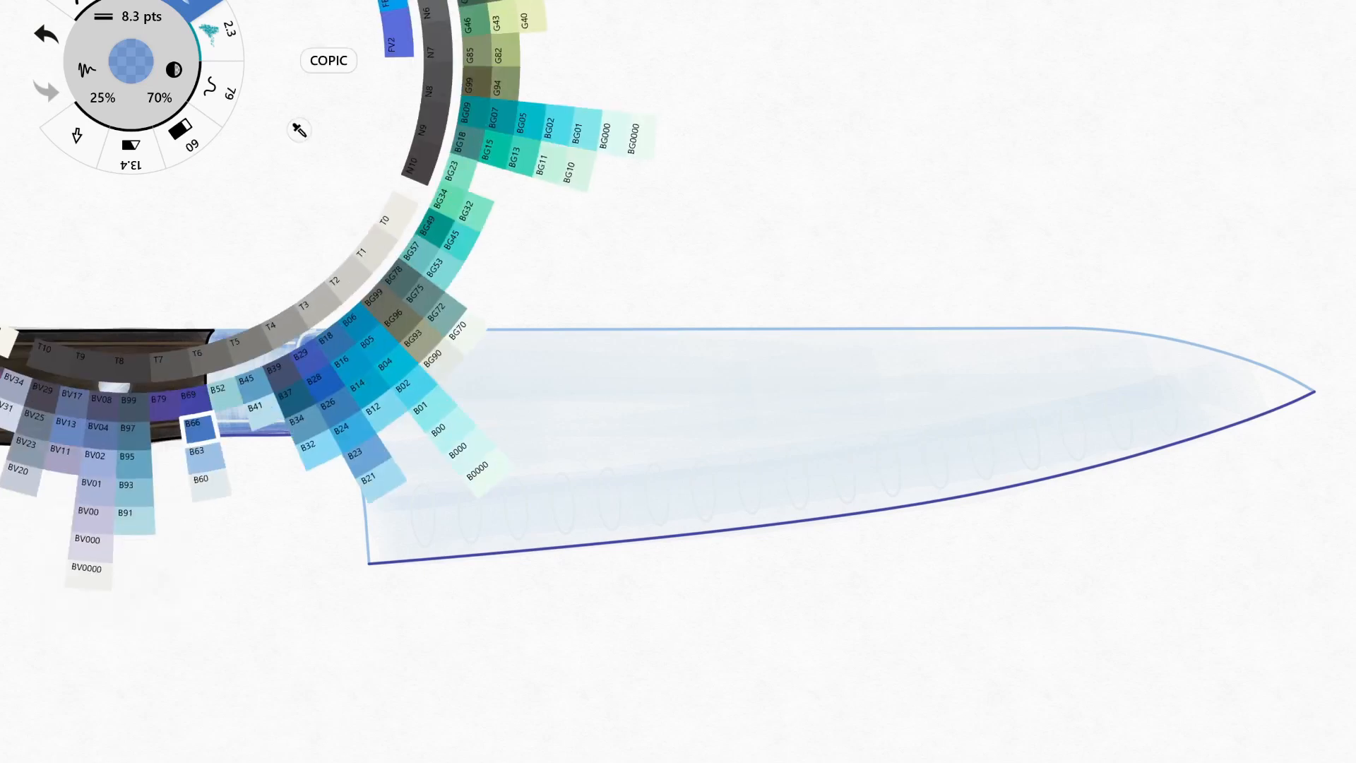
{"action": "left_click", "coordinate": [205, 457]}
{"action": "left_click_drag", "start_coordinate": [307, 348], "coordinate": [307, 411]}
{"action": "left_click_drag", "start_coordinate": [323, 350], "coordinate": [323, 421]}
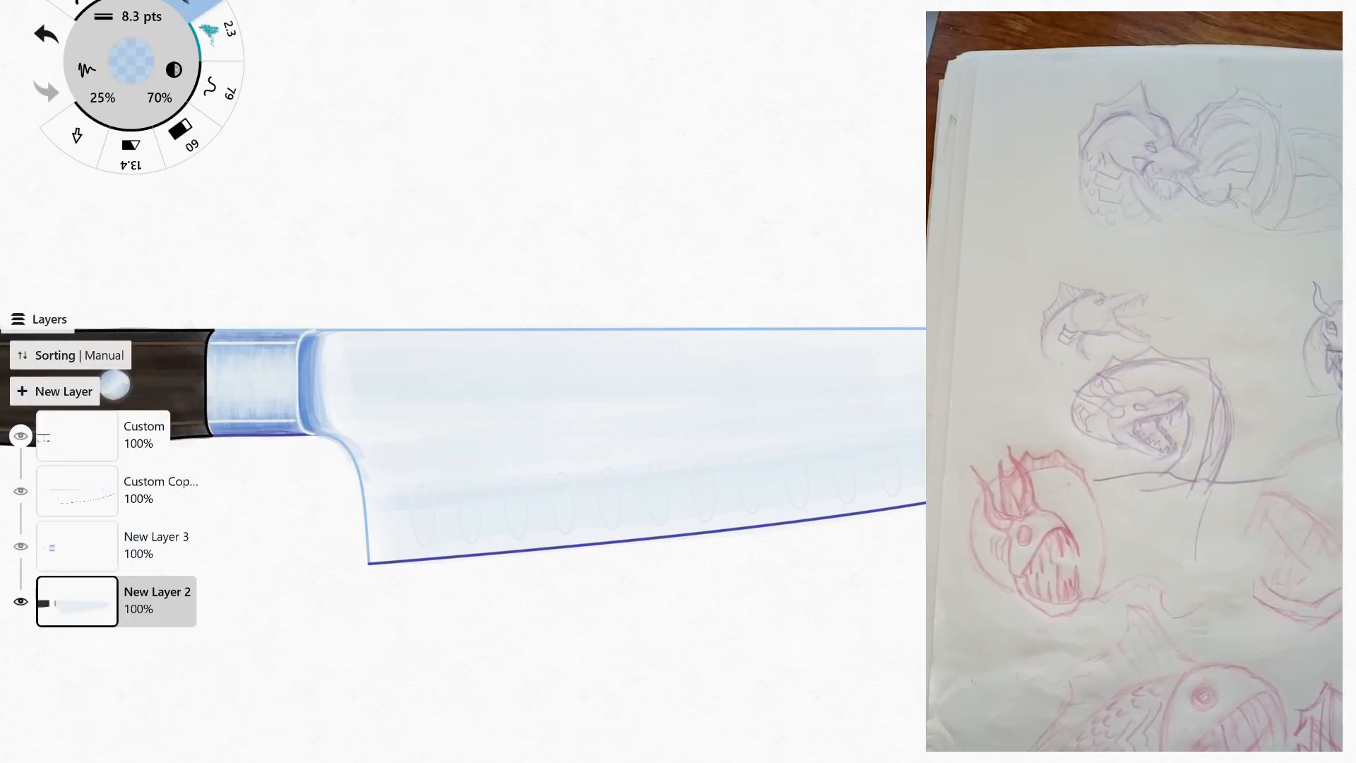
{"action": "key", "text": "ctrl+z"}
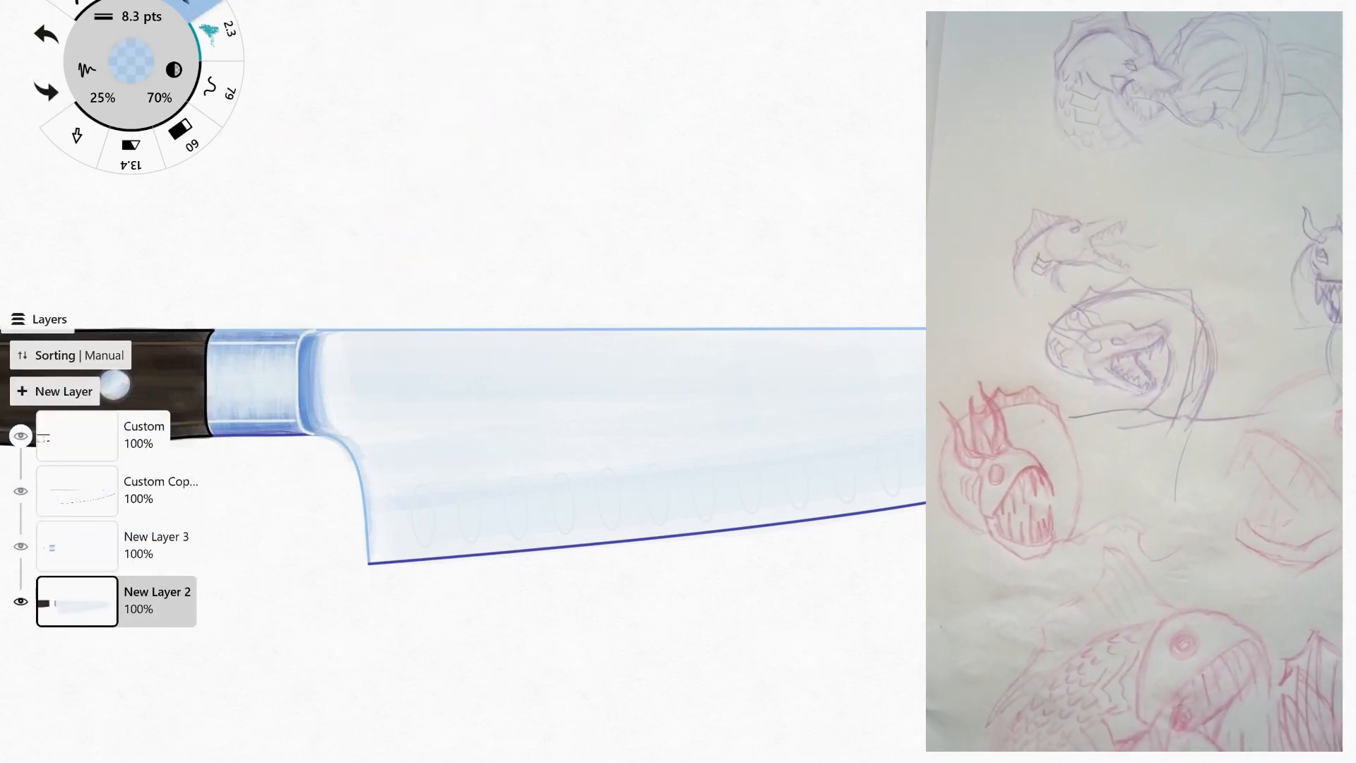
{"action": "left_click_drag", "start_coordinate": [322, 346], "coordinate": [322, 424]}
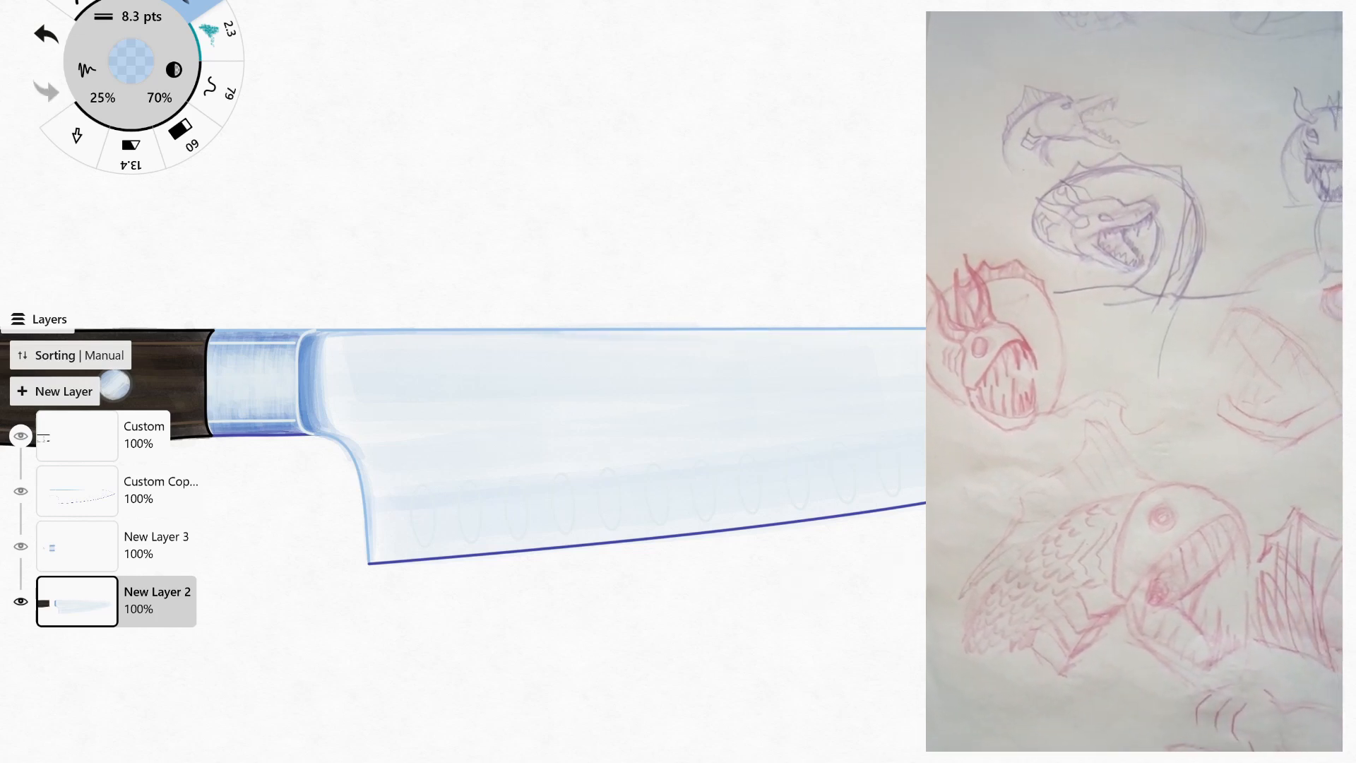
{"action": "key", "text": "ctrl+z"}
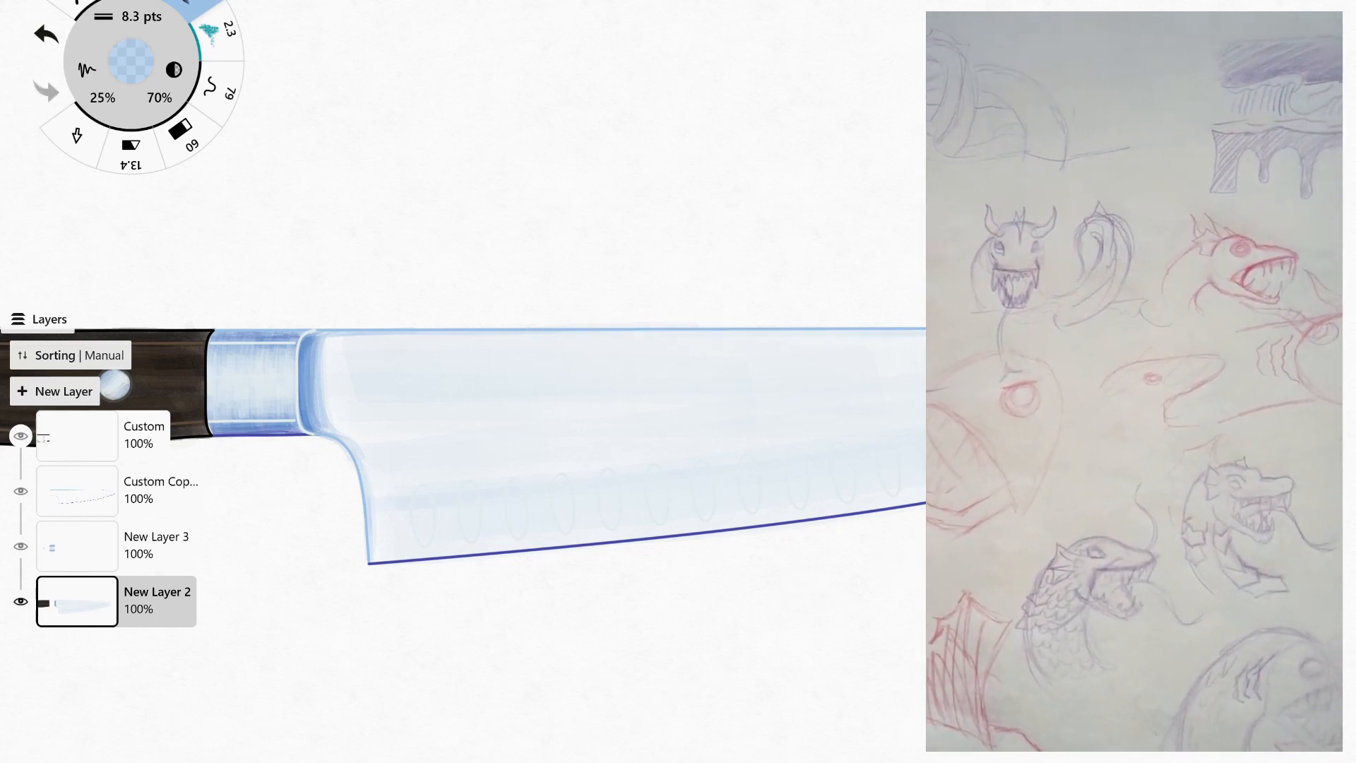
Choose a very pale blue, set the marker size to 42 pts and soften the shading beside the bolster.
{"action": "left_click", "coordinate": [132, 61]}
{"action": "left_click", "coordinate": [190, 390]}
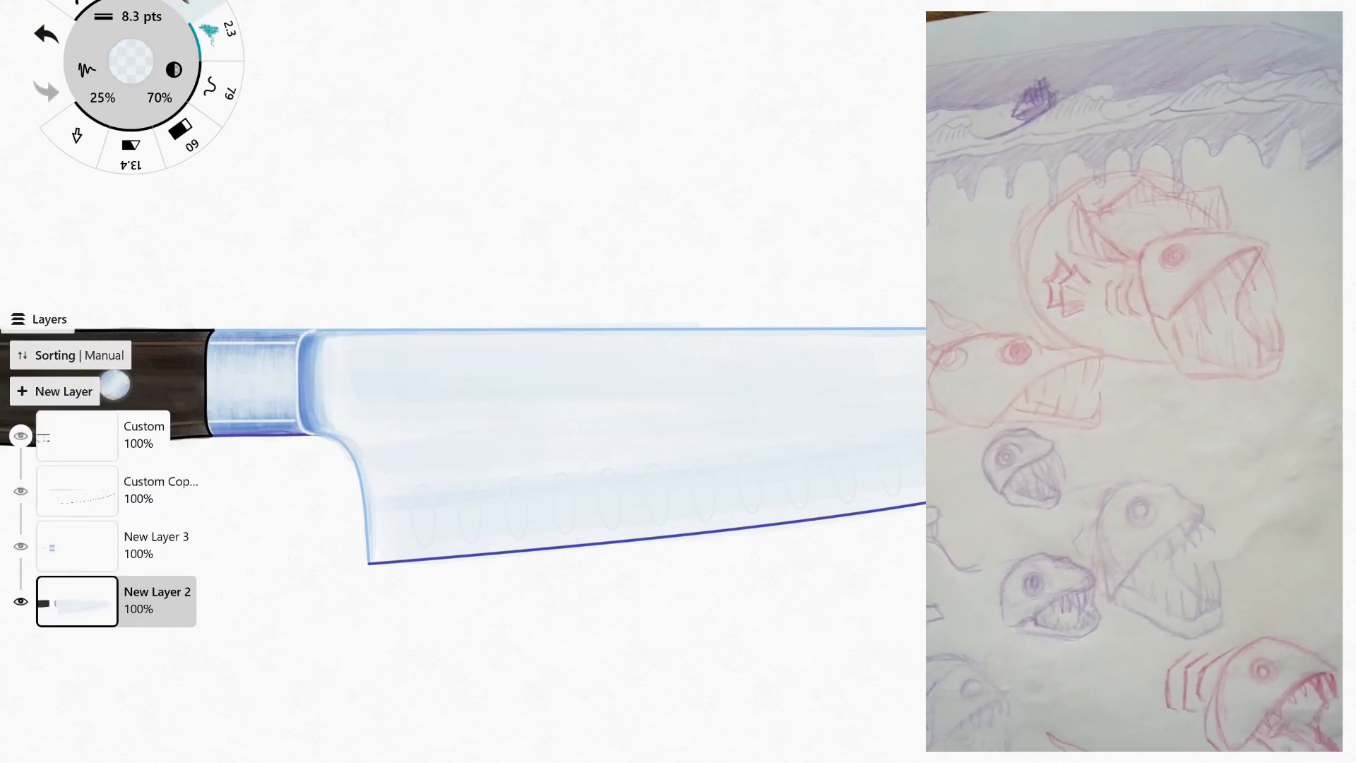
{"action": "left_click", "coordinate": [141, 16]}
{"action": "left_click", "coordinate": [401, 29]}
{"action": "key", "text": "ctrl+z"}
{"action": "left_click_drag", "start_coordinate": [308, 340], "coordinate": [308, 428]}
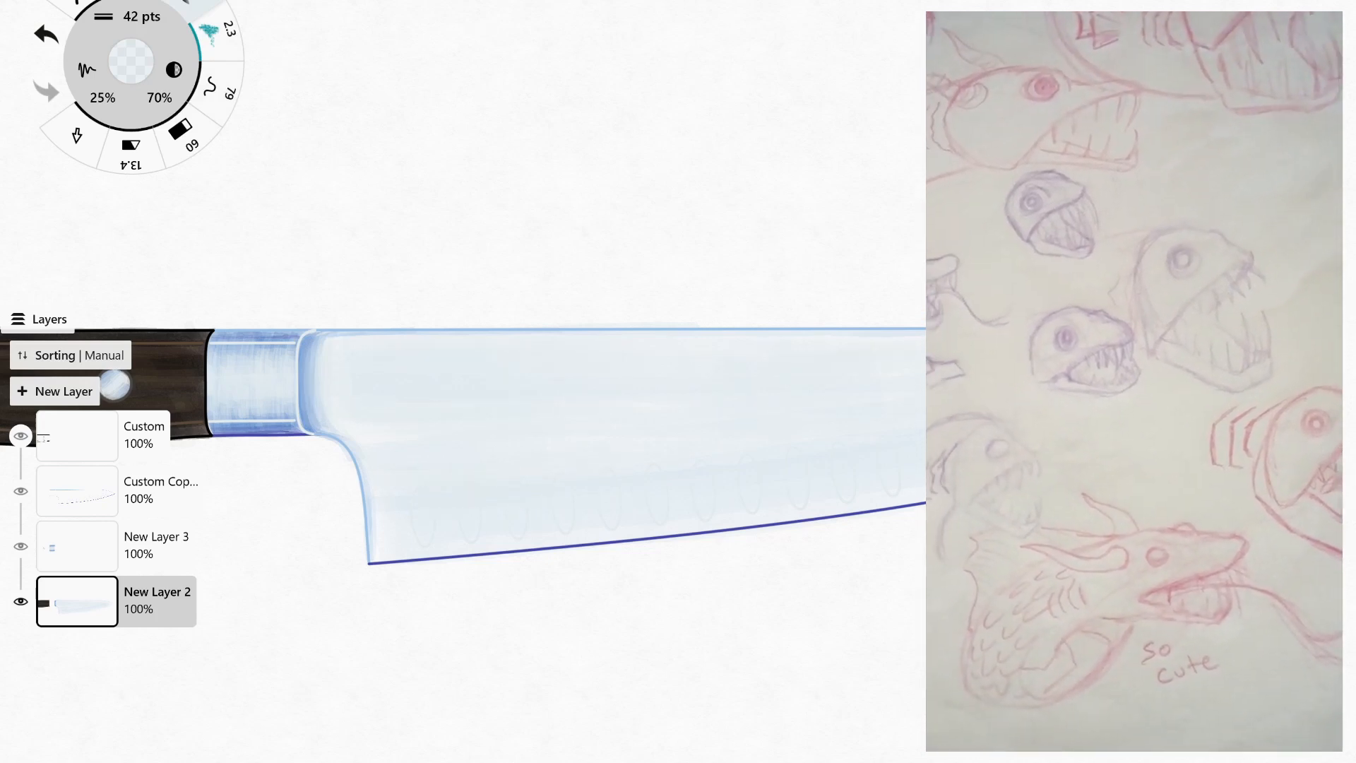
Switch to a light blue at 80 pts and shade a broad band along the row of oval hollows.
{"action": "left_click", "coordinate": [132, 61]}
{"action": "left_click", "coordinate": [396, 417]}
{"action": "left_click", "coordinate": [142, 16]}
{"action": "left_click", "coordinate": [460, 29]}
{"action": "key", "text": "ctrl+z"}
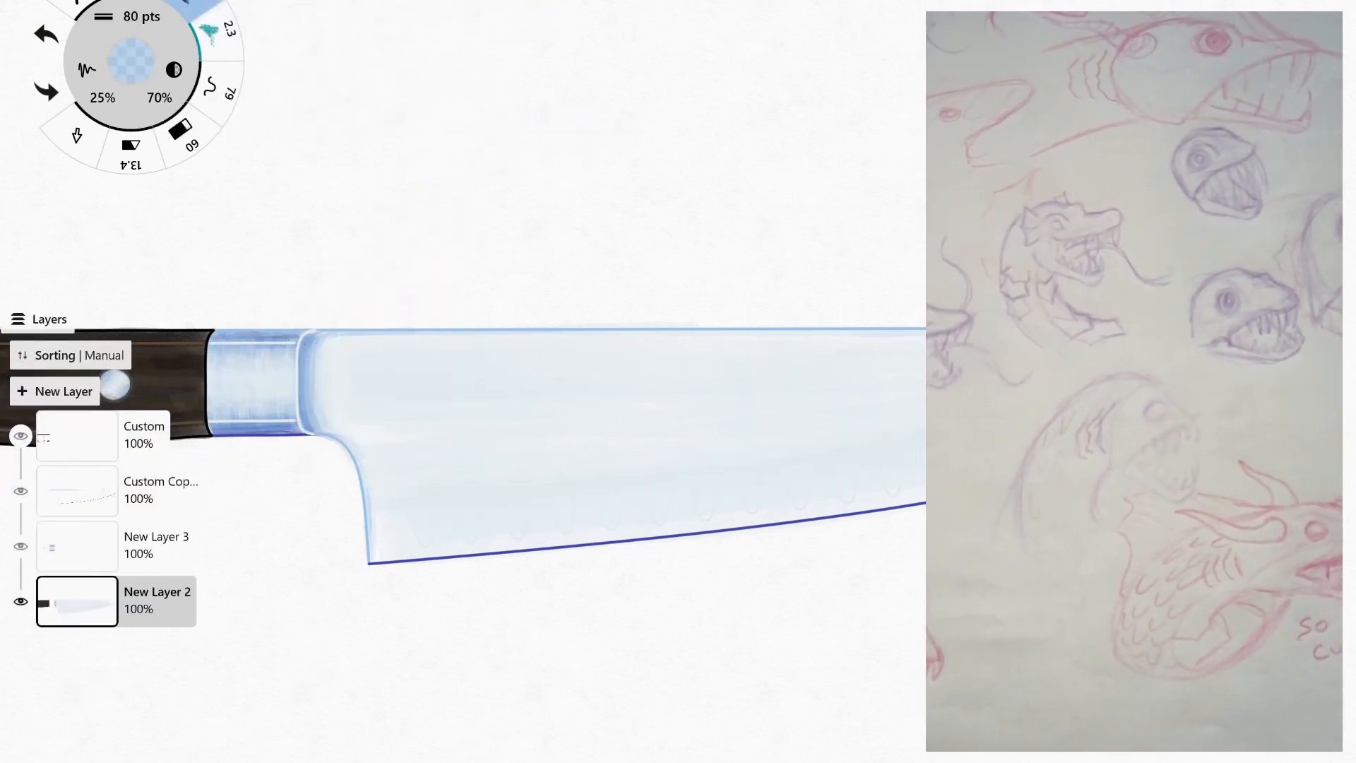
{"action": "left_click_drag", "start_coordinate": [381, 520], "coordinate": [918, 453]}
{"action": "key", "text": "ctrl+z"}
{"action": "left_click_drag", "start_coordinate": [381, 509], "coordinate": [918, 453]}
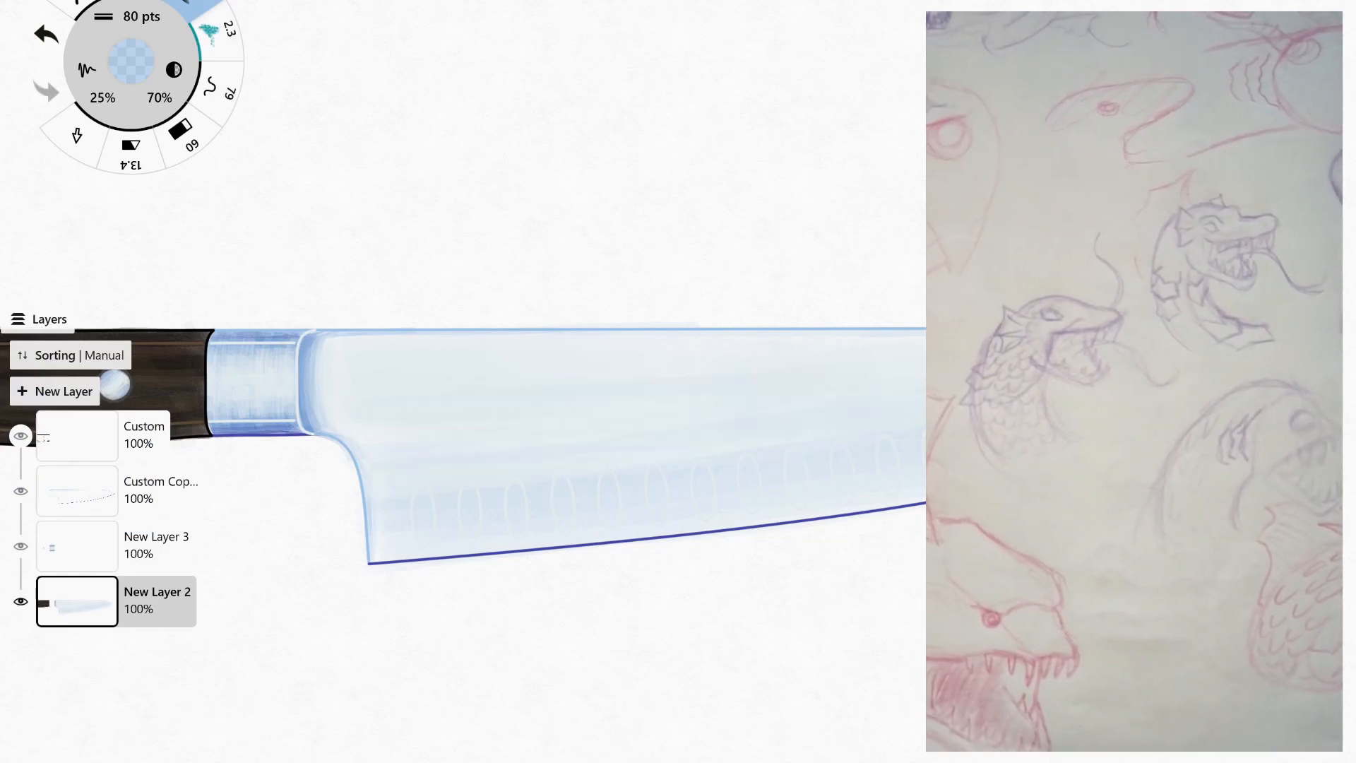
Pick a very pale blue and blend it over the lower blade to soften the band along the hollows.
{"action": "left_click", "coordinate": [131, 61]}
{"action": "left_click", "coordinate": [353, 353]}
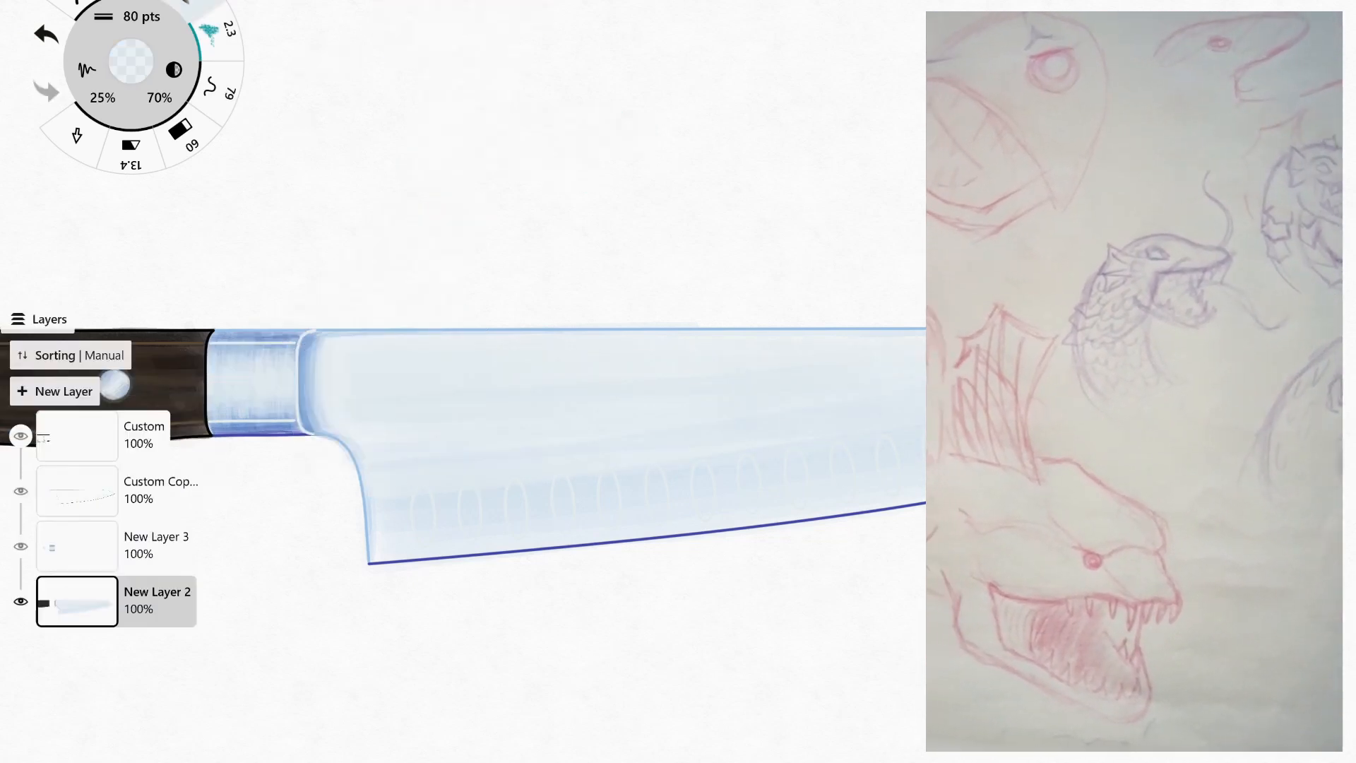
{"action": "left_click_drag", "start_coordinate": [565, 438], "coordinate": [519, 436]}
{"action": "left_click", "coordinate": [181, 133]}
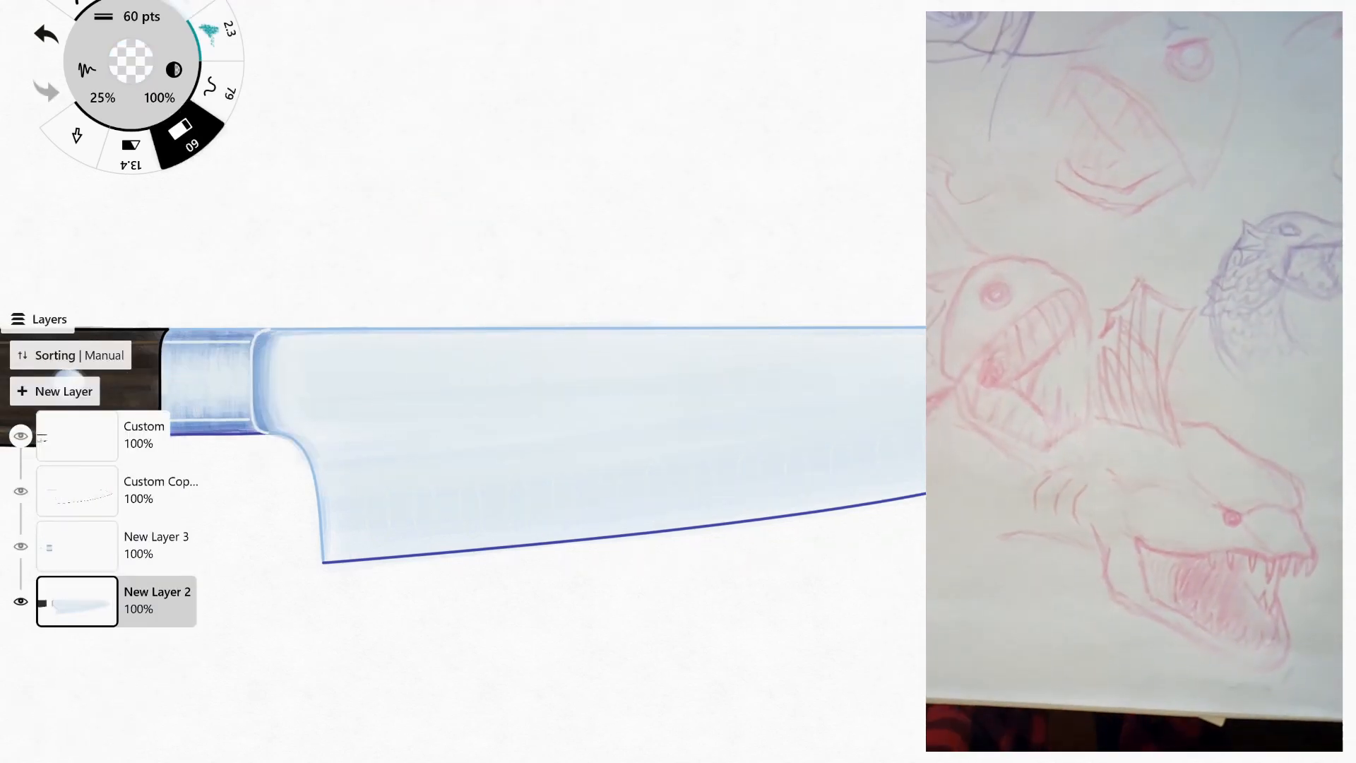
{"action": "key", "text": "ctrl+z"}
{"action": "key", "text": "ctrl+z"}
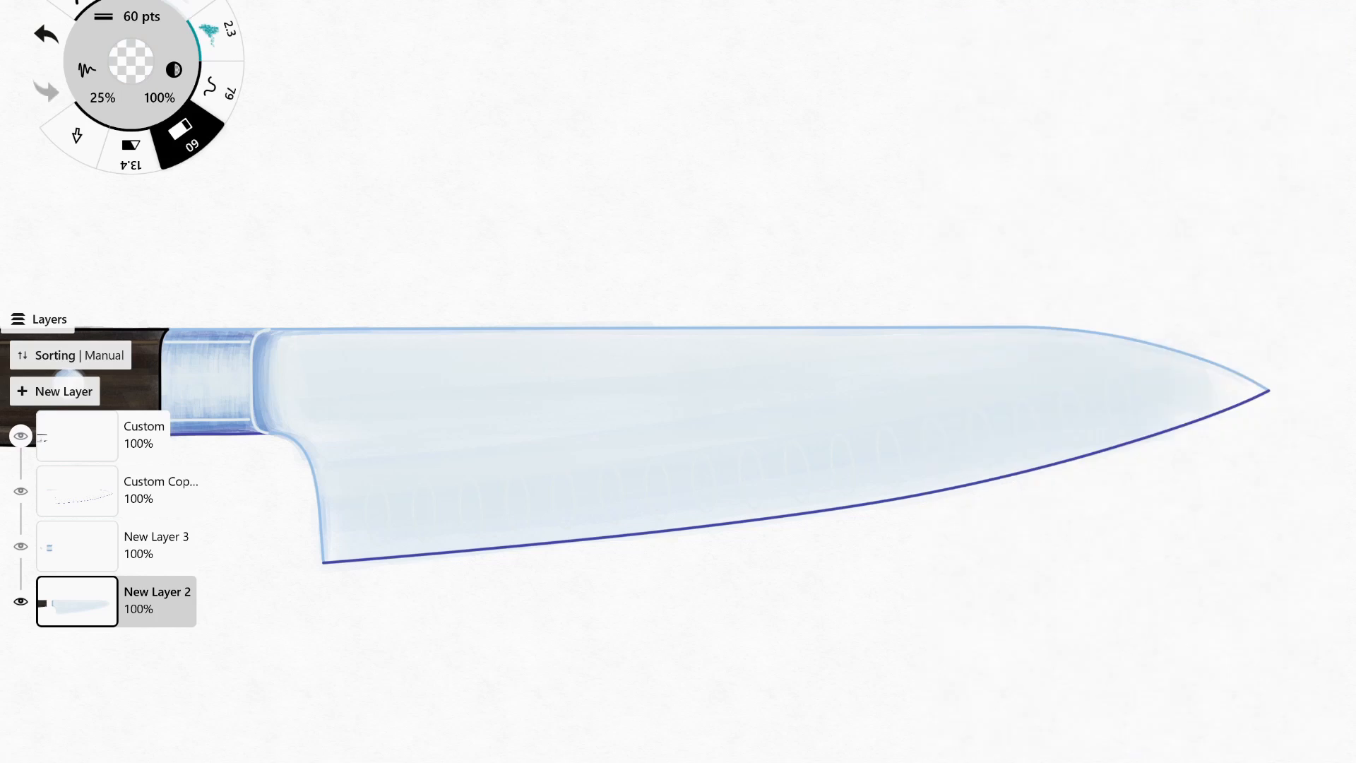
On New Layer 3, set the marker size to 8.3 pts and shade the upper part of each oval hollow in blue.
{"action": "left_click", "coordinate": [78, 546]}
{"action": "left_click", "coordinate": [198, 9]}
{"action": "left_click", "coordinate": [141, 17]}
{"action": "left_click", "coordinate": [255, 29]}
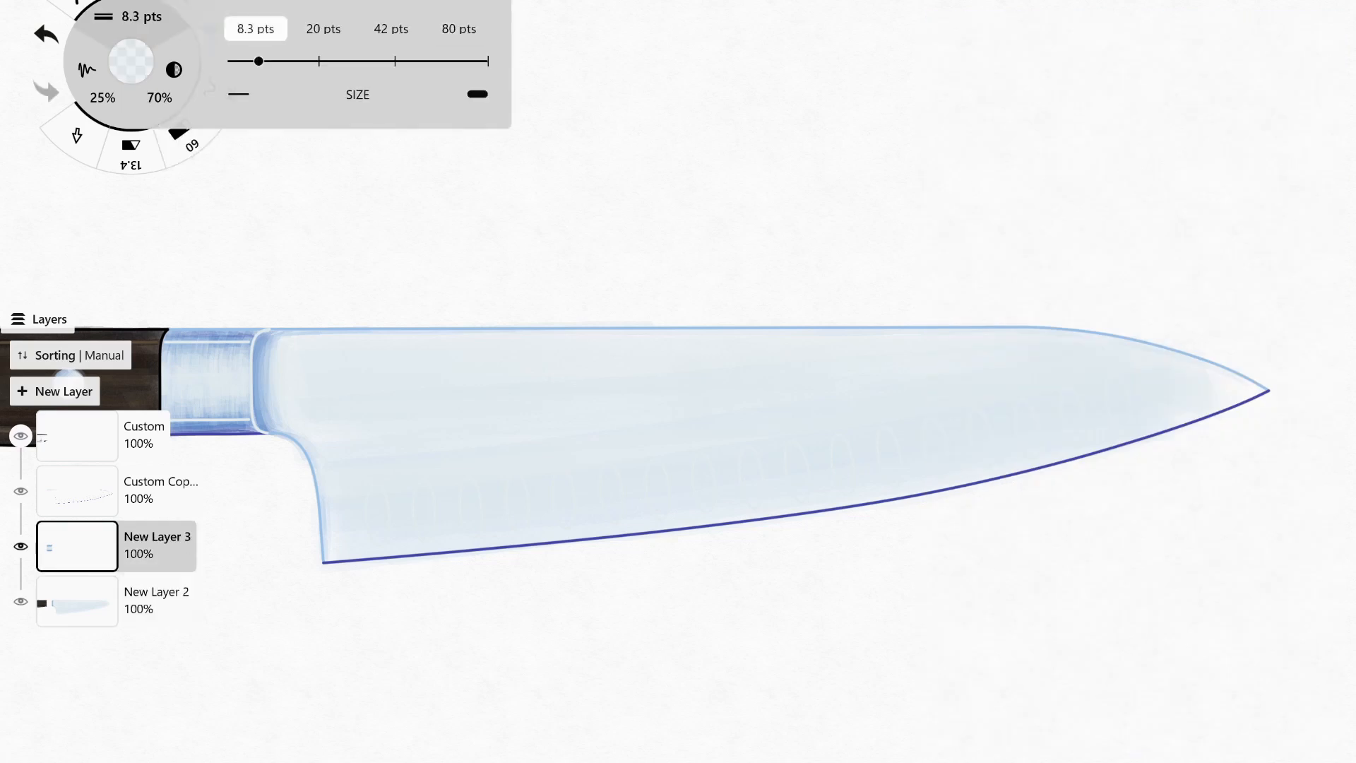
{"action": "left_click", "coordinate": [487, 473]}
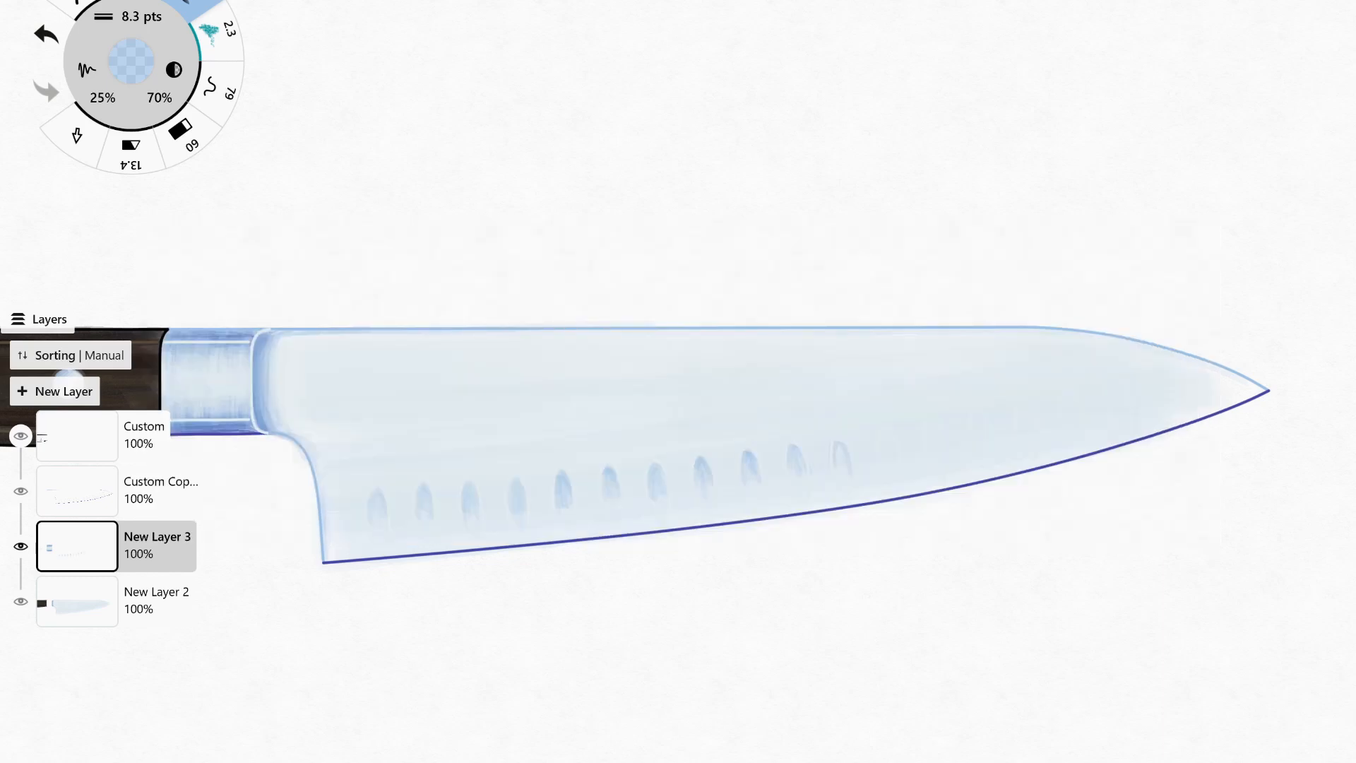
{"action": "key", "text": "ctrl+z"}
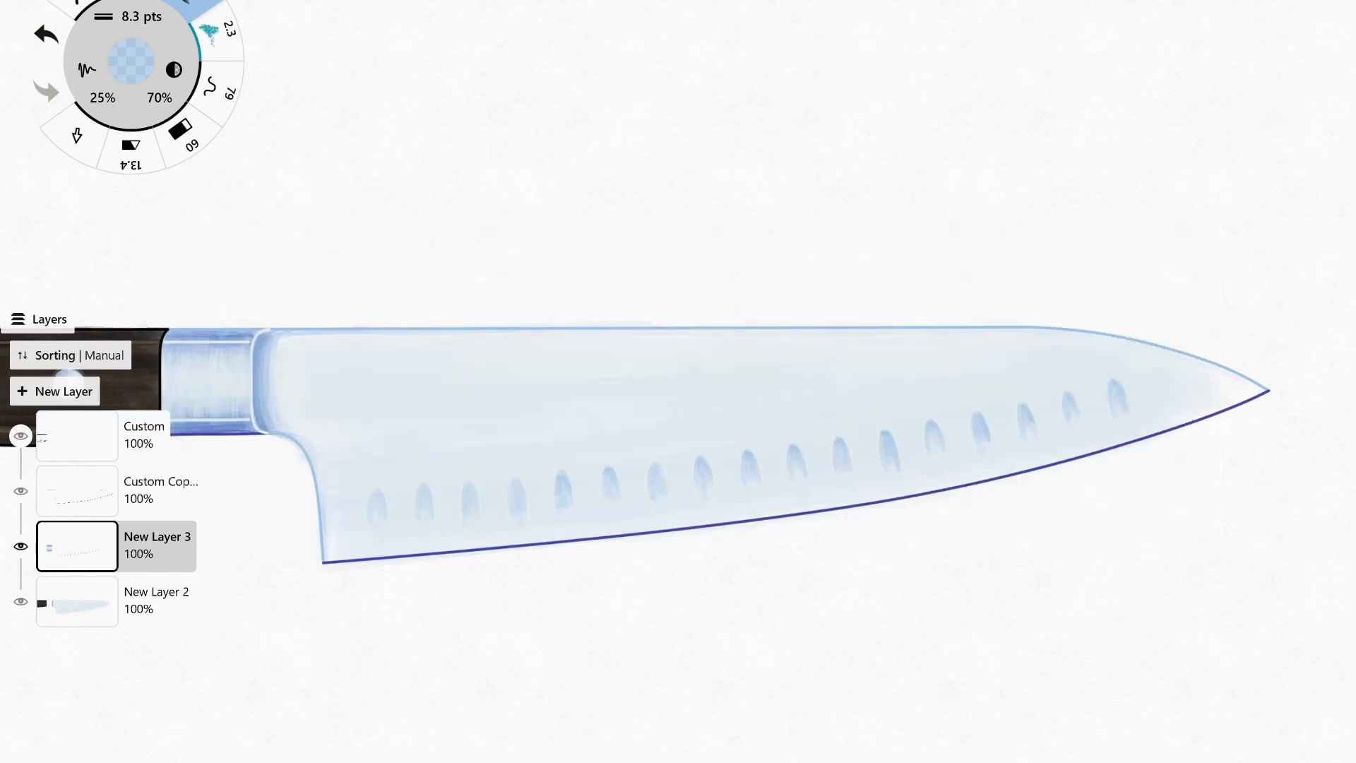
Pick a pale cream colour and add highlights to the lower part of the oval hollows.
{"action": "left_click", "coordinate": [131, 62]}
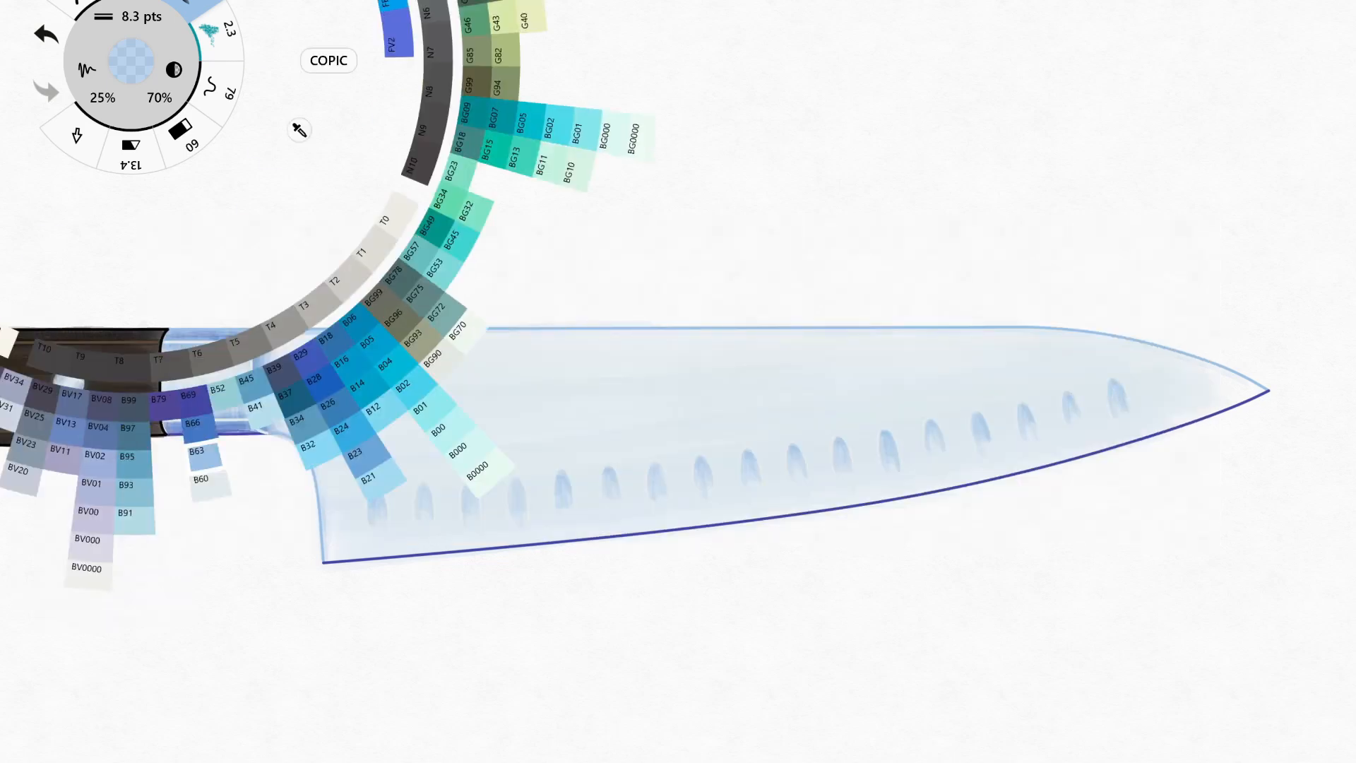
{"action": "left_click", "coordinate": [204, 479]}
{"action": "left_click", "coordinate": [174, 69]}
{"action": "left_click", "coordinate": [131, 61]}
{"action": "left_click_drag", "start_coordinate": [329, 404], "coordinate": [507, 183]}
{"action": "left_click", "coordinate": [214, 352]}
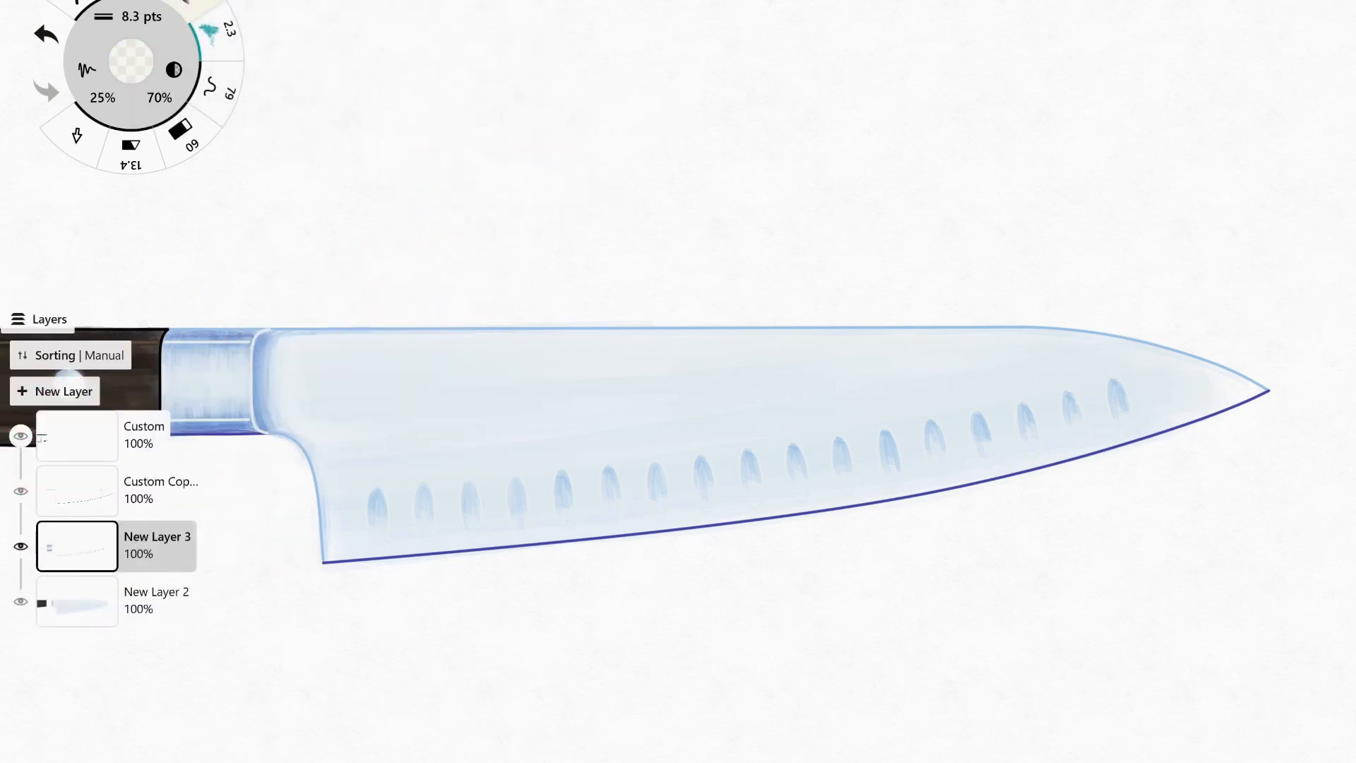
{"action": "key", "text": "ctrl+z"}
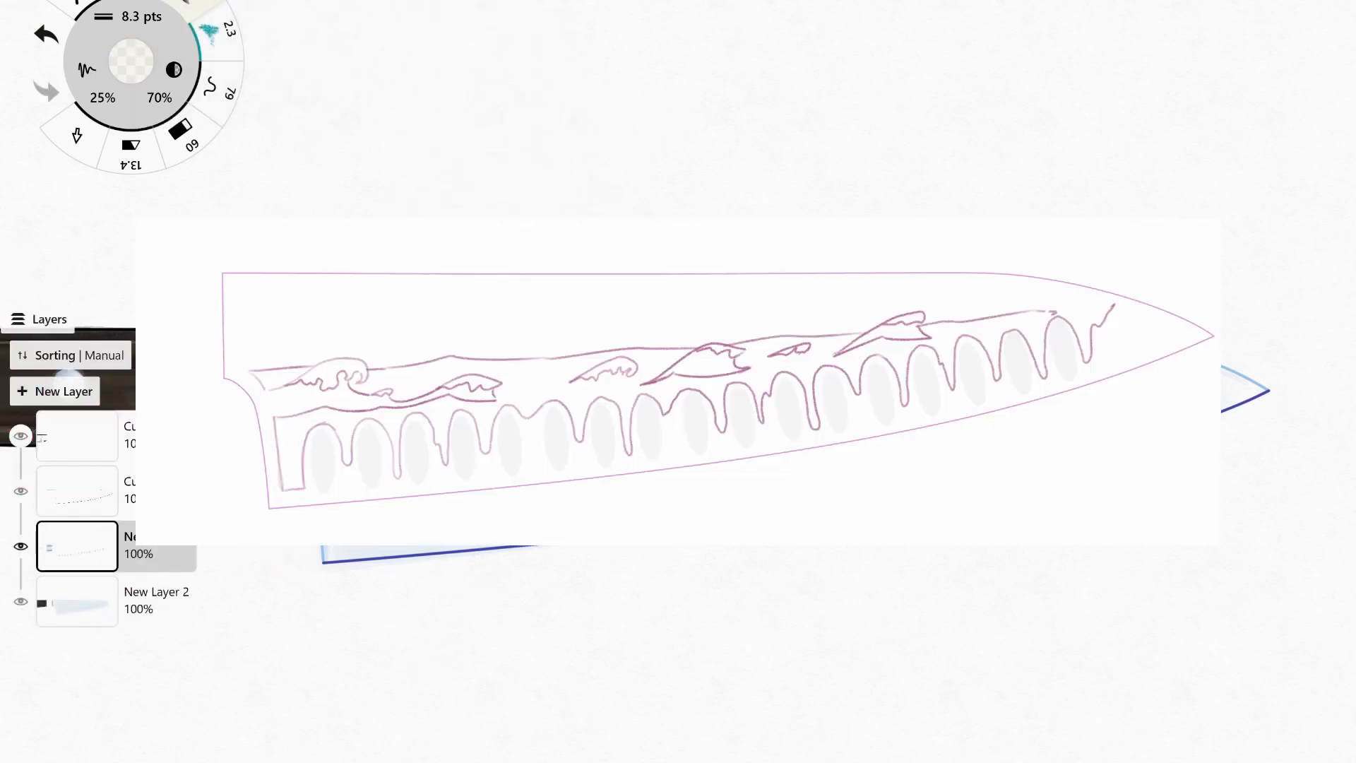
{"action": "key", "text": "ctrl+z"}
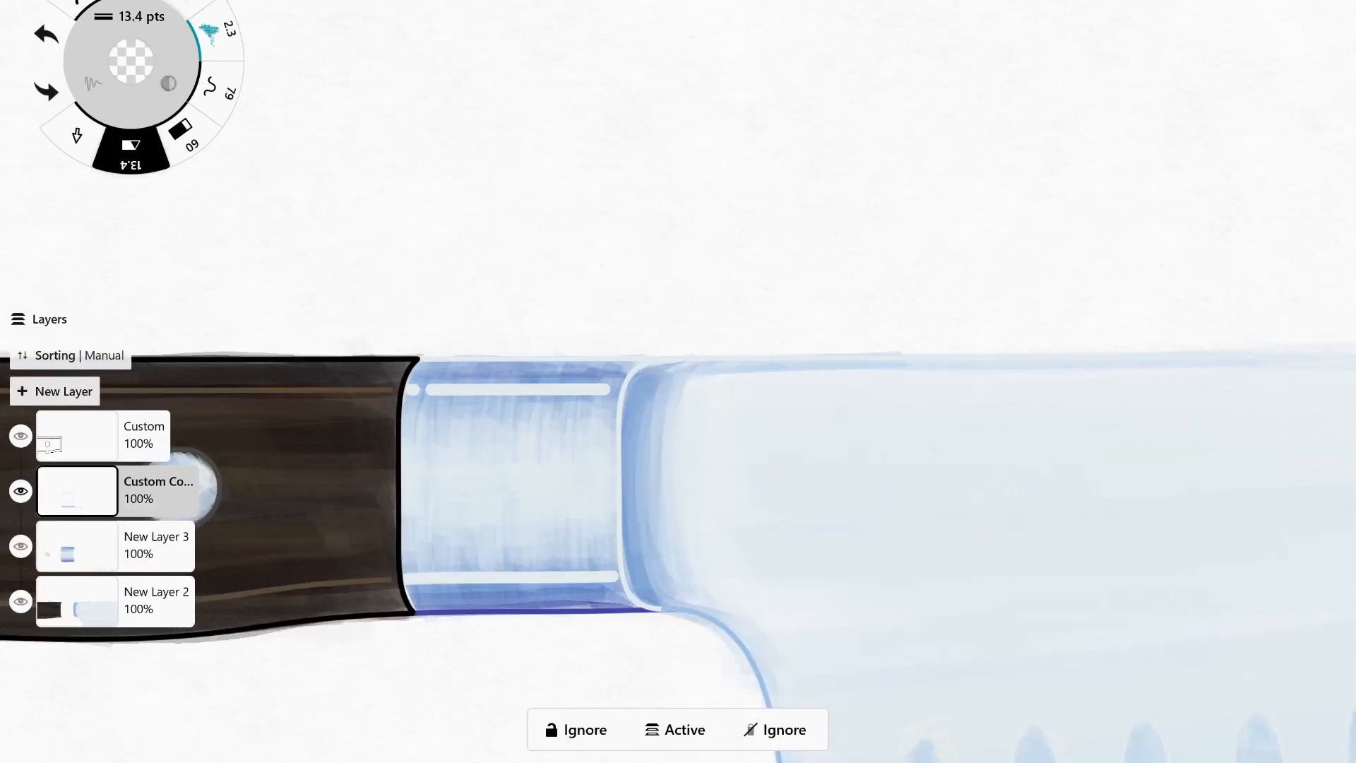
Cut short gaps into the bolster's white highlight lines on the Custom Copy layer at 13.4 pts.
{"action": "left_click_drag", "start_coordinate": [611, 381], "coordinate": [610, 398]}
{"action": "left_click_drag", "start_coordinate": [616, 567], "coordinate": [616, 586]}
{"action": "left_click_drag", "start_coordinate": [408, 569], "coordinate": [408, 587]}
{"action": "left_click_drag", "start_coordinate": [414, 381], "coordinate": [414, 398]}
{"action": "left_click_drag", "start_coordinate": [421, 569], "coordinate": [422, 588]}
{"action": "left_click_drag", "start_coordinate": [524, 577], "coordinate": [540, 577]}
{"action": "left_click_drag", "start_coordinate": [604, 568], "coordinate": [591, 586]}
{"action": "left_click_drag", "start_coordinate": [452, 382], "coordinate": [452, 399]}
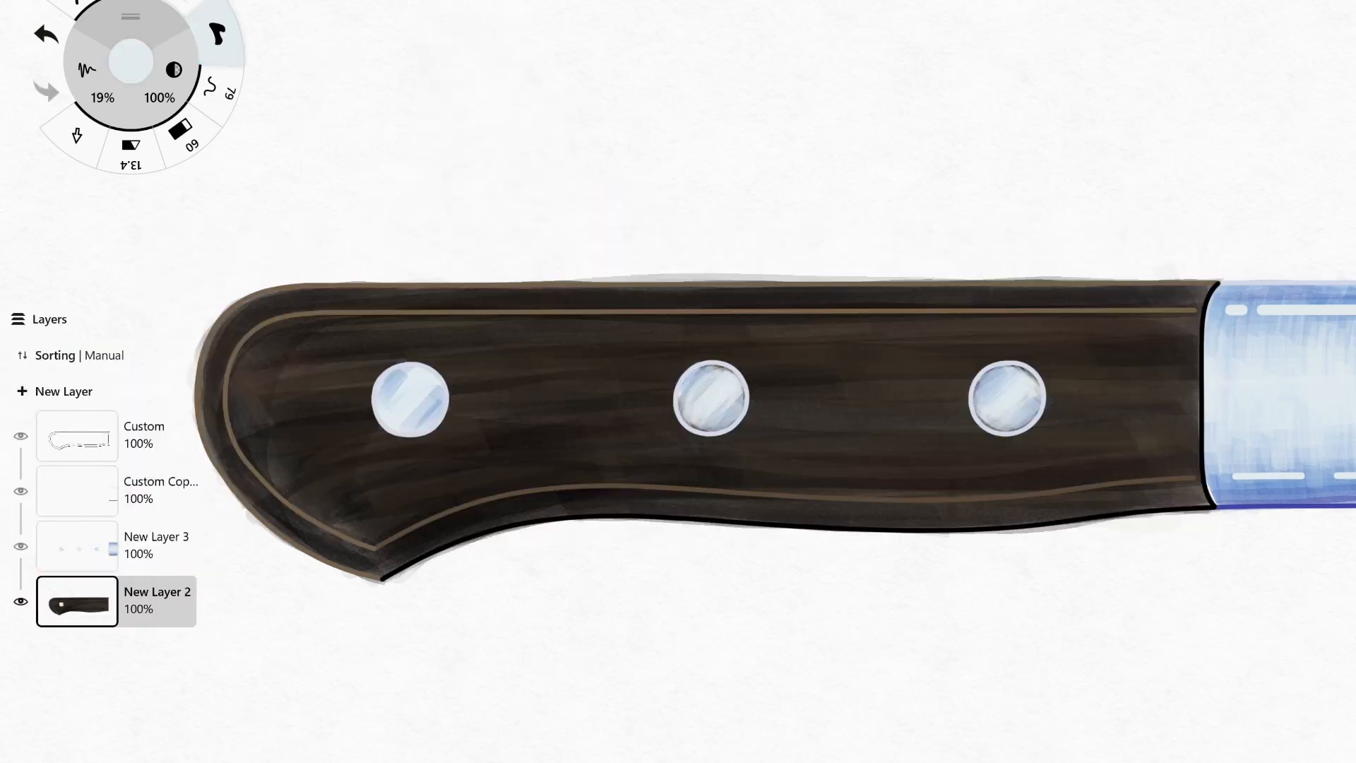
Fill the area behind the handle's middle rivet and the one nearest the bolster with pale blue on New Layer 2.
{"action": "left_click_drag", "start_coordinate": [696, 378], "coordinate": [736, 396]}
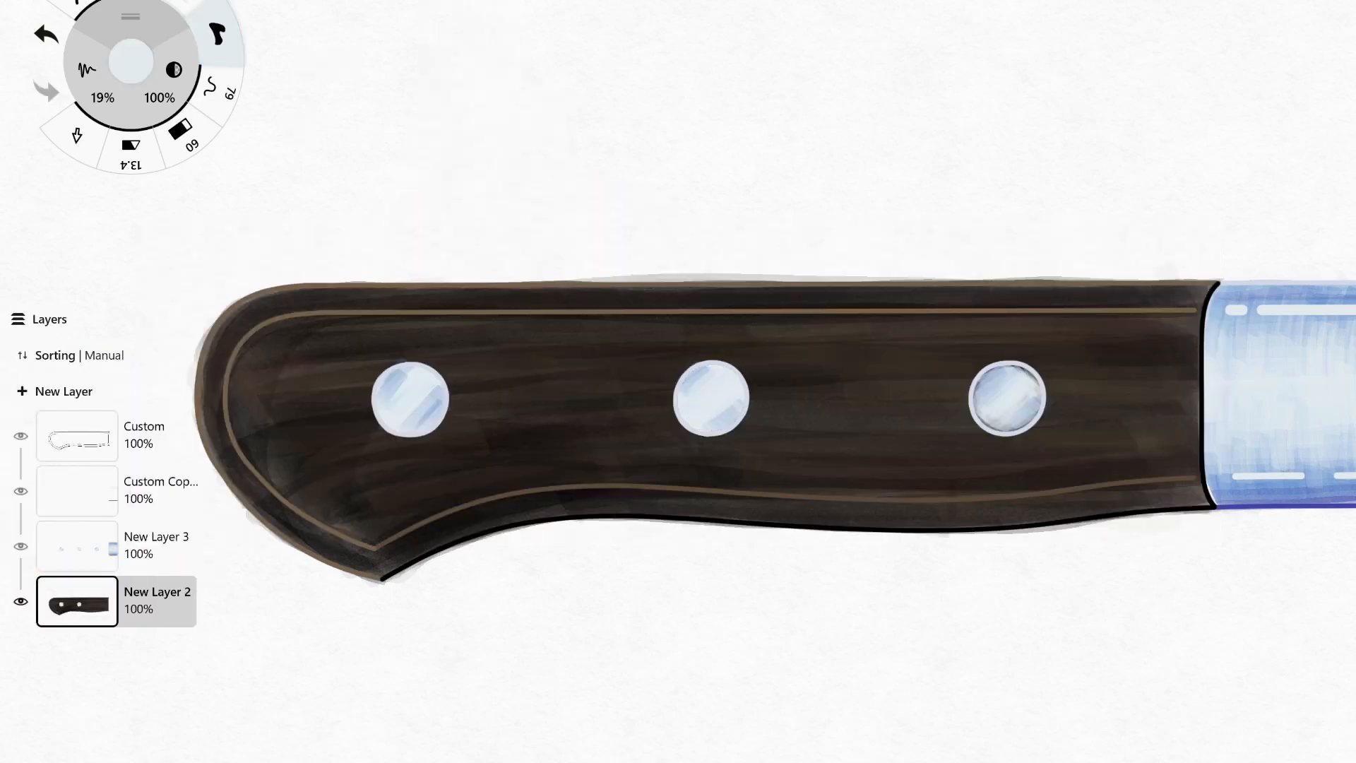
{"action": "left_click_drag", "start_coordinate": [985, 374], "coordinate": [1031, 423]}
Paint a thin blue 10.5 pts shadow along the underside of the handle, bolster and blade.
{"action": "scroll", "coordinate": [678, 395], "scroll_direction": "down", "scroll_amount": 5}
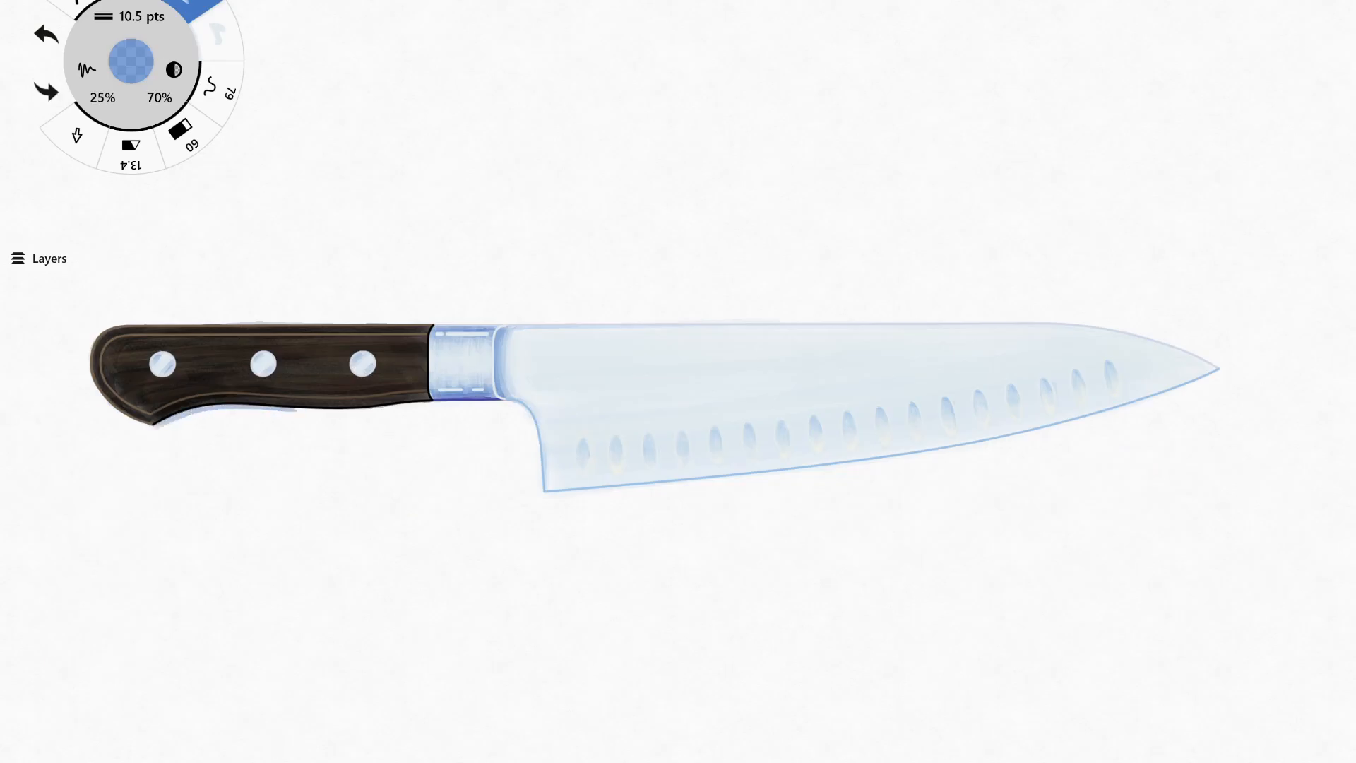
{"action": "left_click_drag", "start_coordinate": [295, 411], "coordinate": [502, 404]}
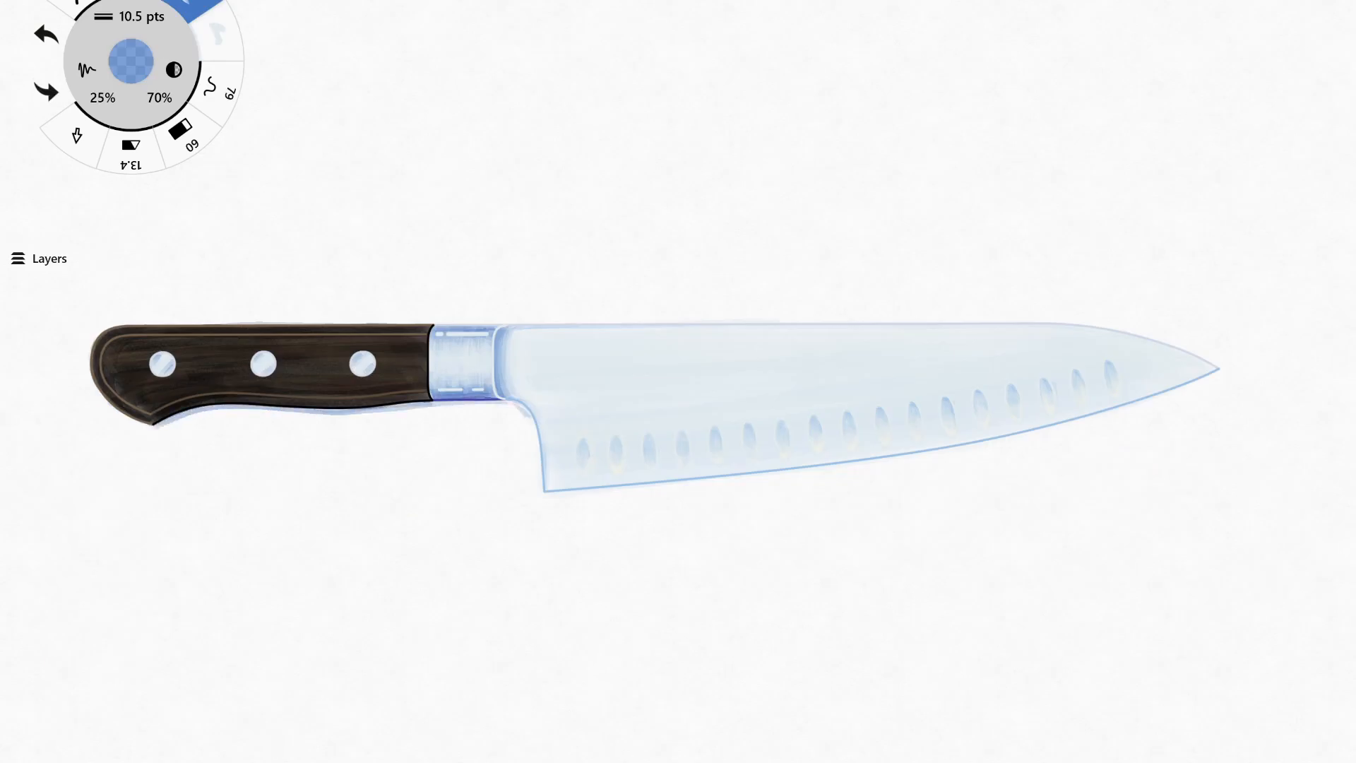
{"action": "key", "text": "ctrl+z"}
{"action": "left_click_drag", "start_coordinate": [544, 495], "coordinate": [1021, 436]}
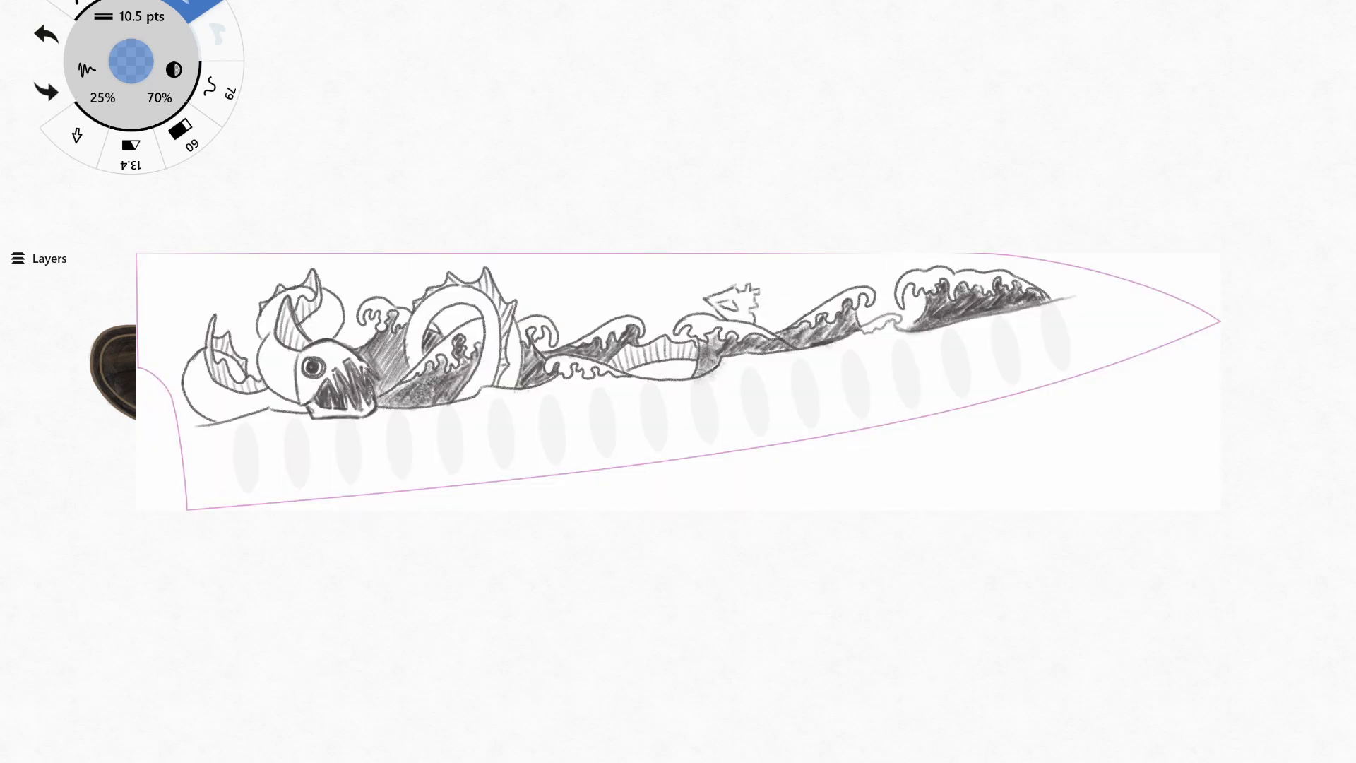
{"action": "left_click_drag", "start_coordinate": [90, 367], "coordinate": [131, 419]}
Set the marker size to 20 pts and widen the blue shadow beneath the handle and the blade's cutting edge.
{"action": "left_click", "coordinate": [130, 16]}
{"action": "left_click", "coordinate": [323, 29]}
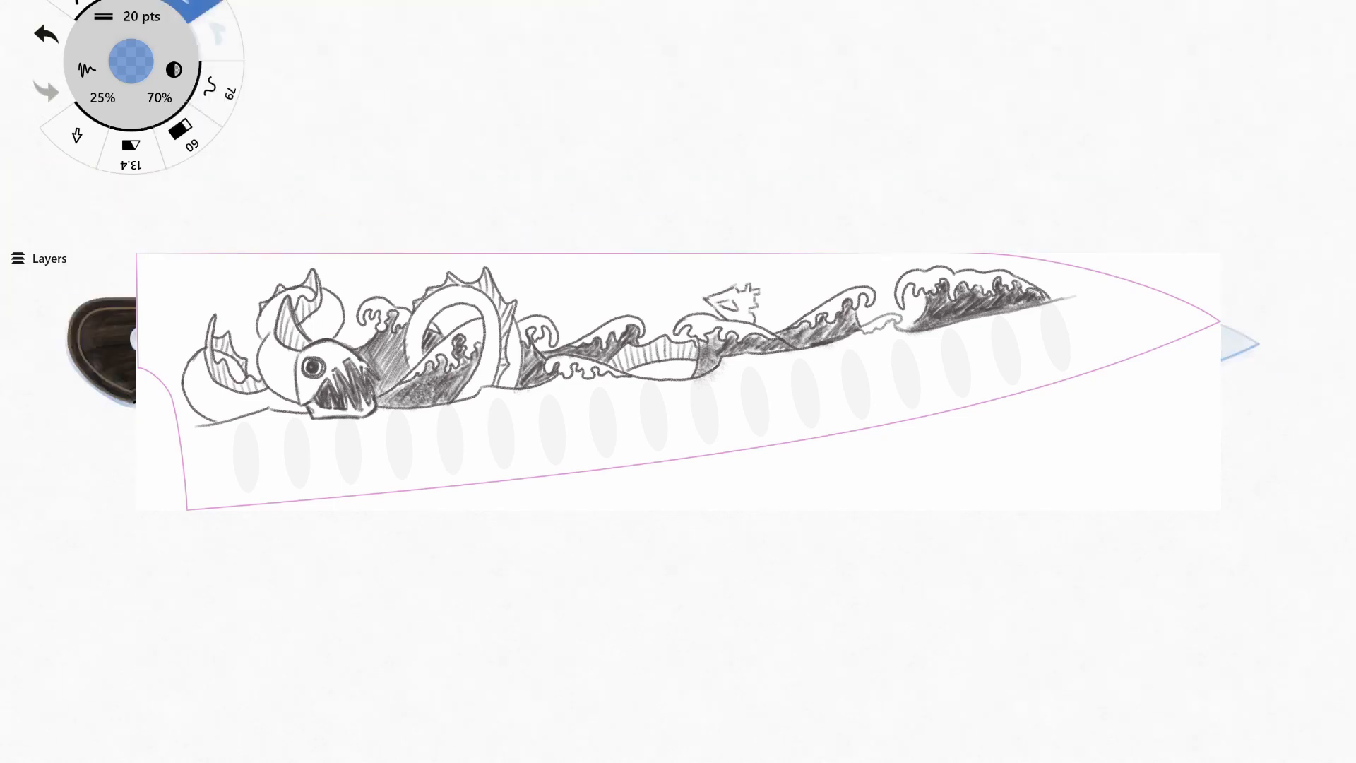
{"action": "key", "text": "ctrl+z"}
{"action": "left_click_drag", "start_coordinate": [69, 366], "coordinate": [129, 407]}
{"action": "mouse_move", "coordinate": [134, 408]}
{"action": "left_mouse_down"}
{"action": "mouse_move", "coordinate": [218, 387]}
{"action": "mouse_move", "coordinate": [516, 386]}
{"action": "left_mouse_up"}
{"action": "key", "text": "ctrl+z"}
{"action": "key", "text": "ctrl+z"}
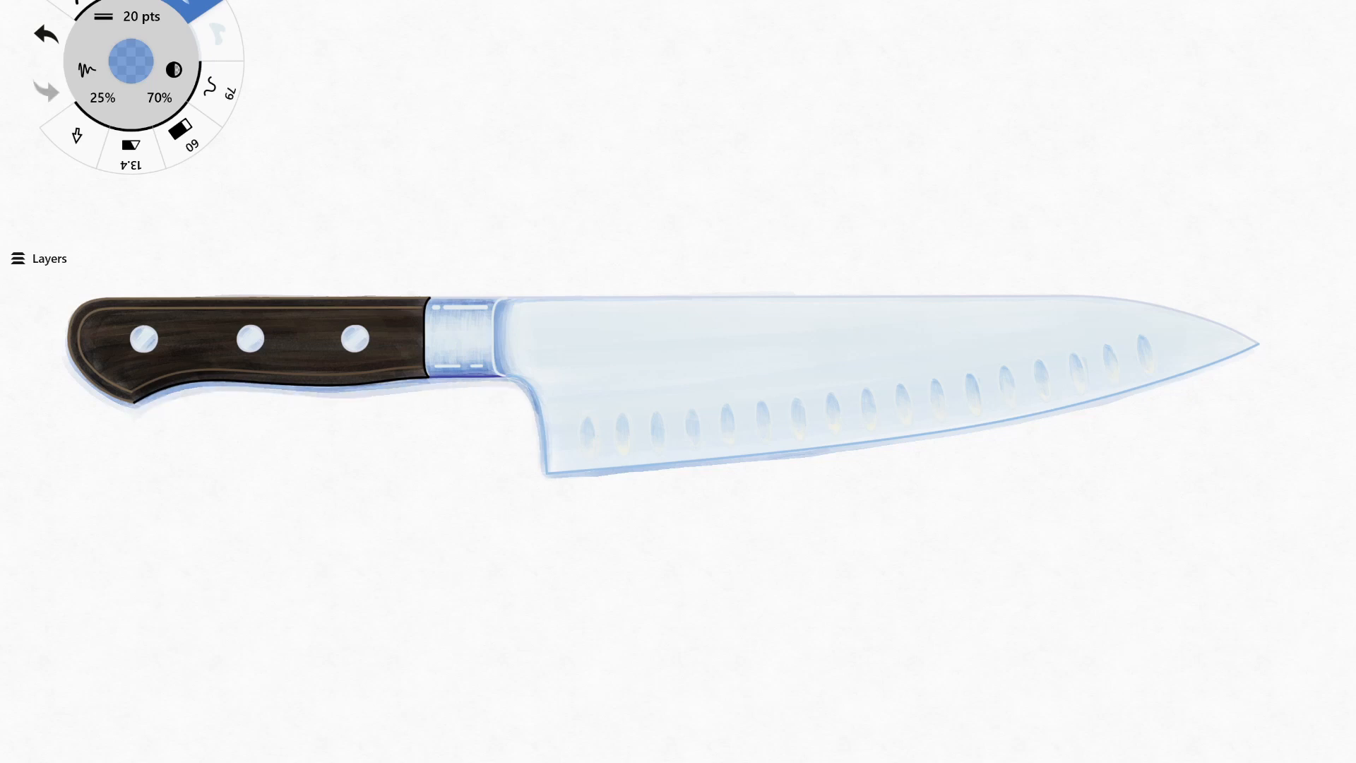
{"action": "key", "text": "ctrl+z"}
{"action": "mouse_move", "coordinate": [1236, 366]}
{"action": "left_mouse_down"}
{"action": "mouse_move", "coordinate": [823, 454]}
{"action": "mouse_move", "coordinate": [994, 431]}
{"action": "mouse_move", "coordinate": [548, 479]}
{"action": "left_mouse_up"}
{"action": "key", "text": "ctrl+z"}
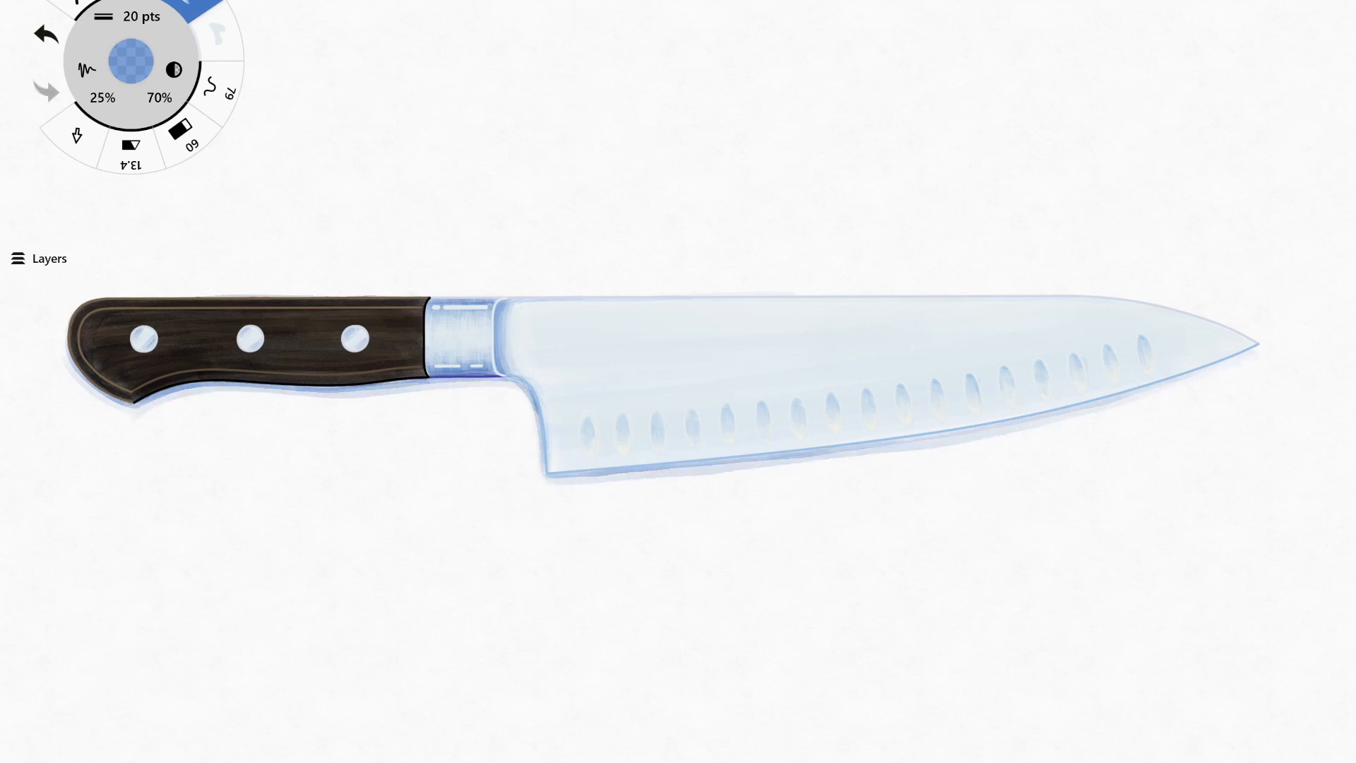
Switch to a light blue at 42 pts and paint a softer outer shadow below the blade, handle end and heel.
{"action": "left_click", "coordinate": [131, 61]}
{"action": "left_click", "coordinate": [141, 16]}
{"action": "key", "text": "ctrl+z"}
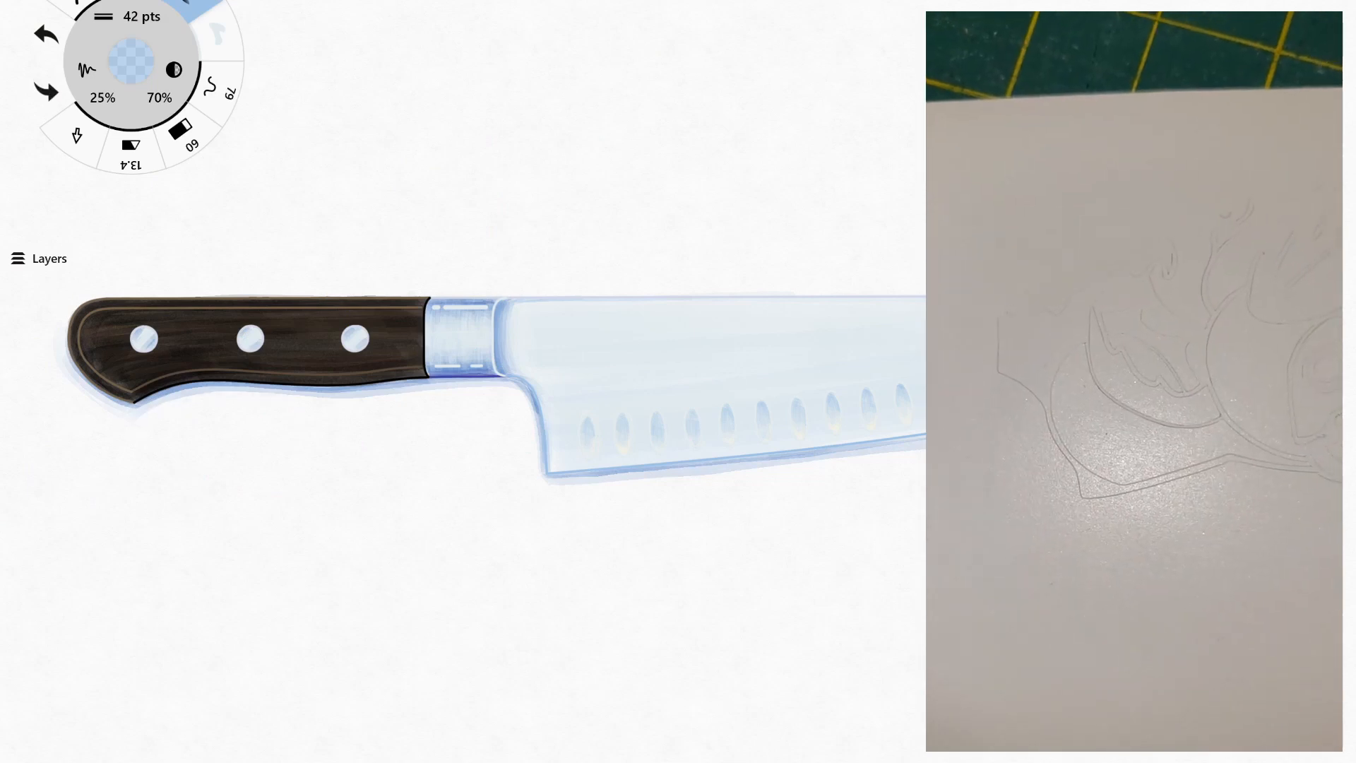
{"action": "key", "text": "ctrl+z"}
{"action": "key", "text": "ctrl+z"}
{"action": "left_click_drag", "start_coordinate": [924, 445], "coordinate": [549, 479]}
{"action": "left_click_drag", "start_coordinate": [65, 354], "coordinate": [169, 410]}
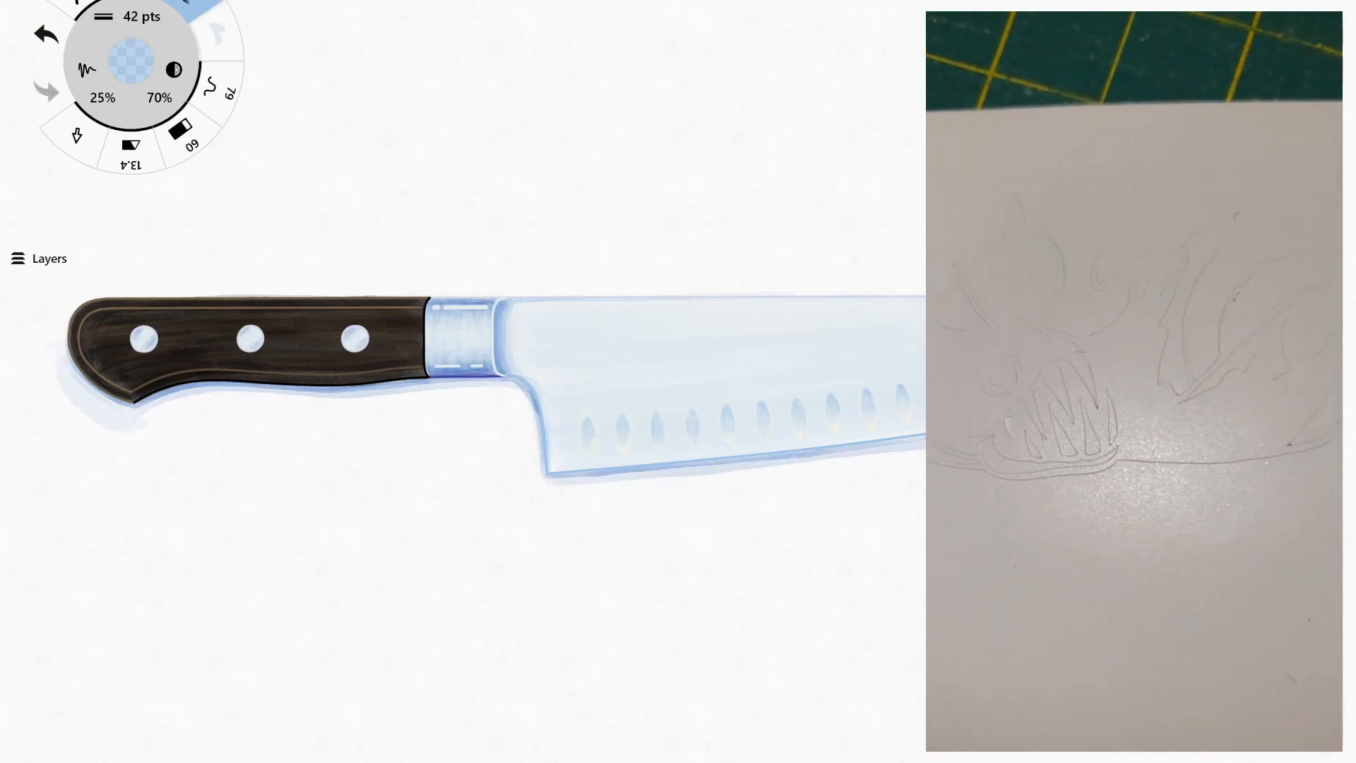
{"action": "key", "text": "ctrl+z"}
{"action": "key", "text": "ctrl+z"}
{"action": "mouse_move", "coordinate": [57, 338]}
{"action": "left_mouse_down"}
{"action": "mouse_move", "coordinate": [150, 415]}
{"action": "mouse_move", "coordinate": [466, 389]}
{"action": "mouse_move", "coordinate": [152, 416]}
{"action": "left_mouse_up"}
{"action": "key", "text": "ctrl+z"}
{"action": "key", "text": "ctrl+z"}
{"action": "left_click_drag", "start_coordinate": [514, 390], "coordinate": [532, 455]}
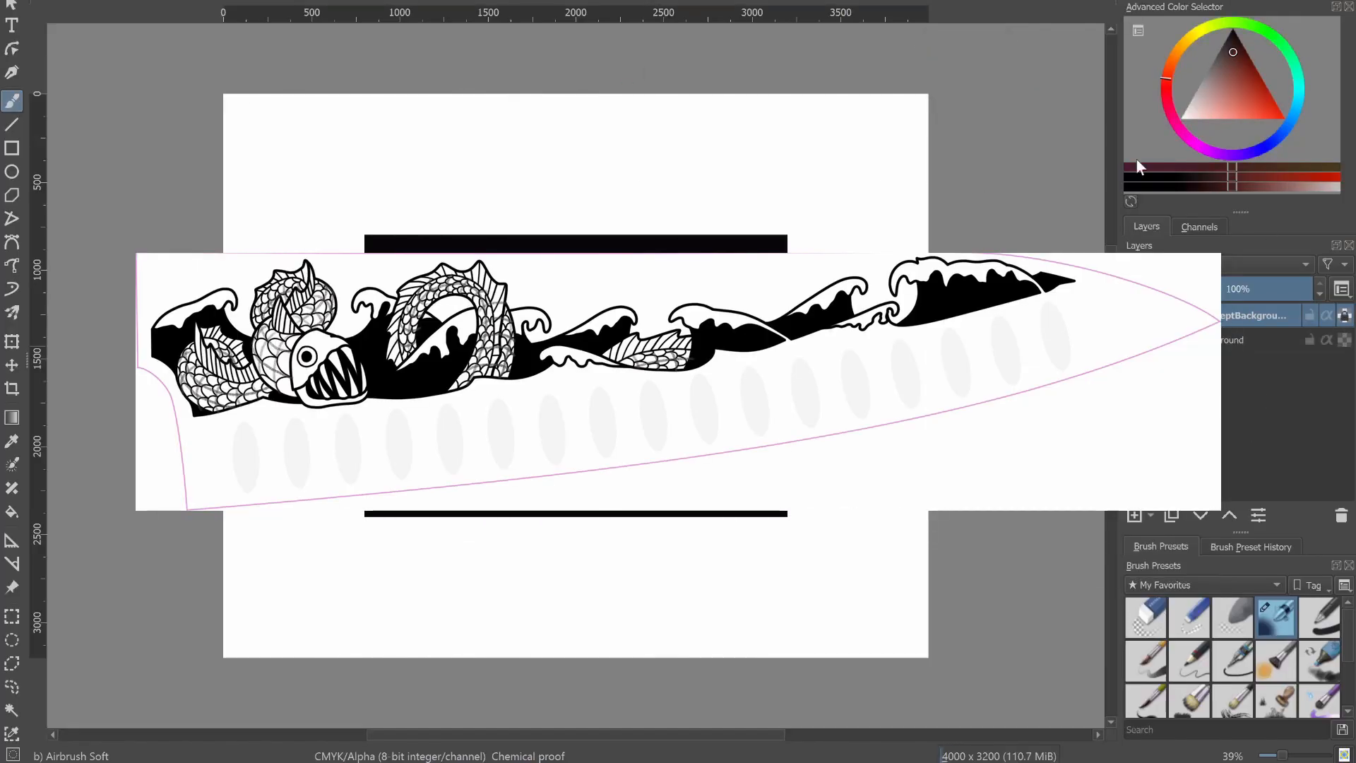
Fill the ConceptBackground rectangle with dark teal and set its layer opacity to 79%.
{"action": "left_click", "coordinate": [1297, 70]}
{"action": "left_click", "coordinate": [633, 382]}
{"action": "left_click", "coordinate": [1264, 290]}
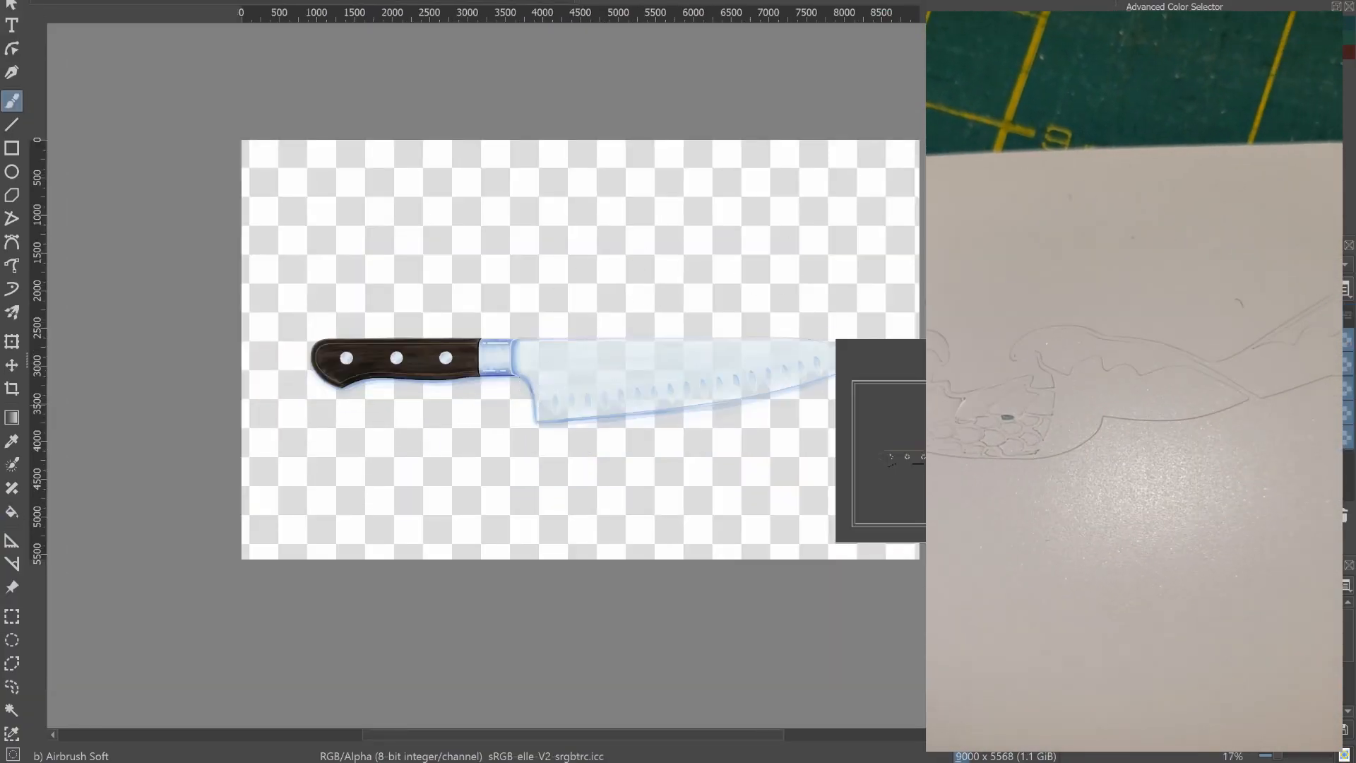
Paste the knife illustration above the ConceptBackground layer and move it across the teal rectangle.
{"action": "left_click", "coordinate": [1207, 315]}
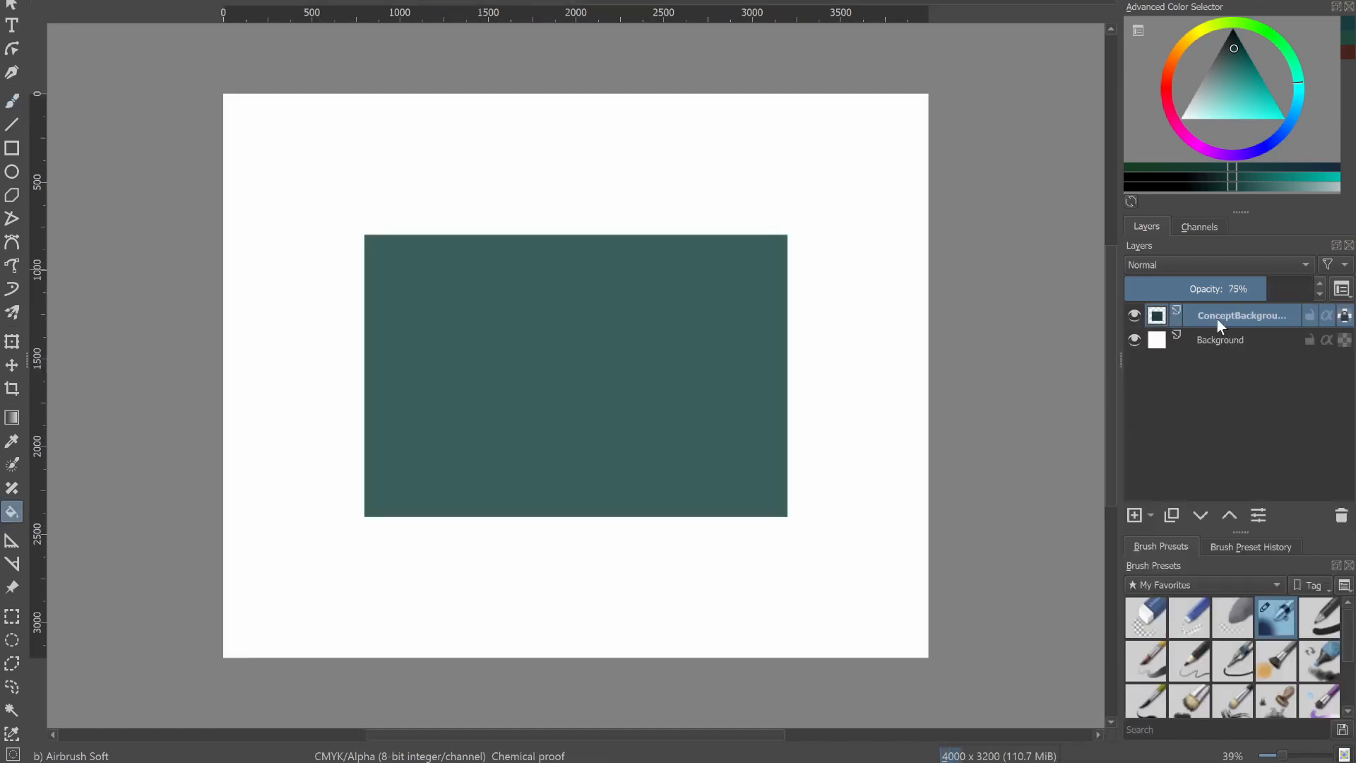
{"action": "key", "text": "ctrl+v"}
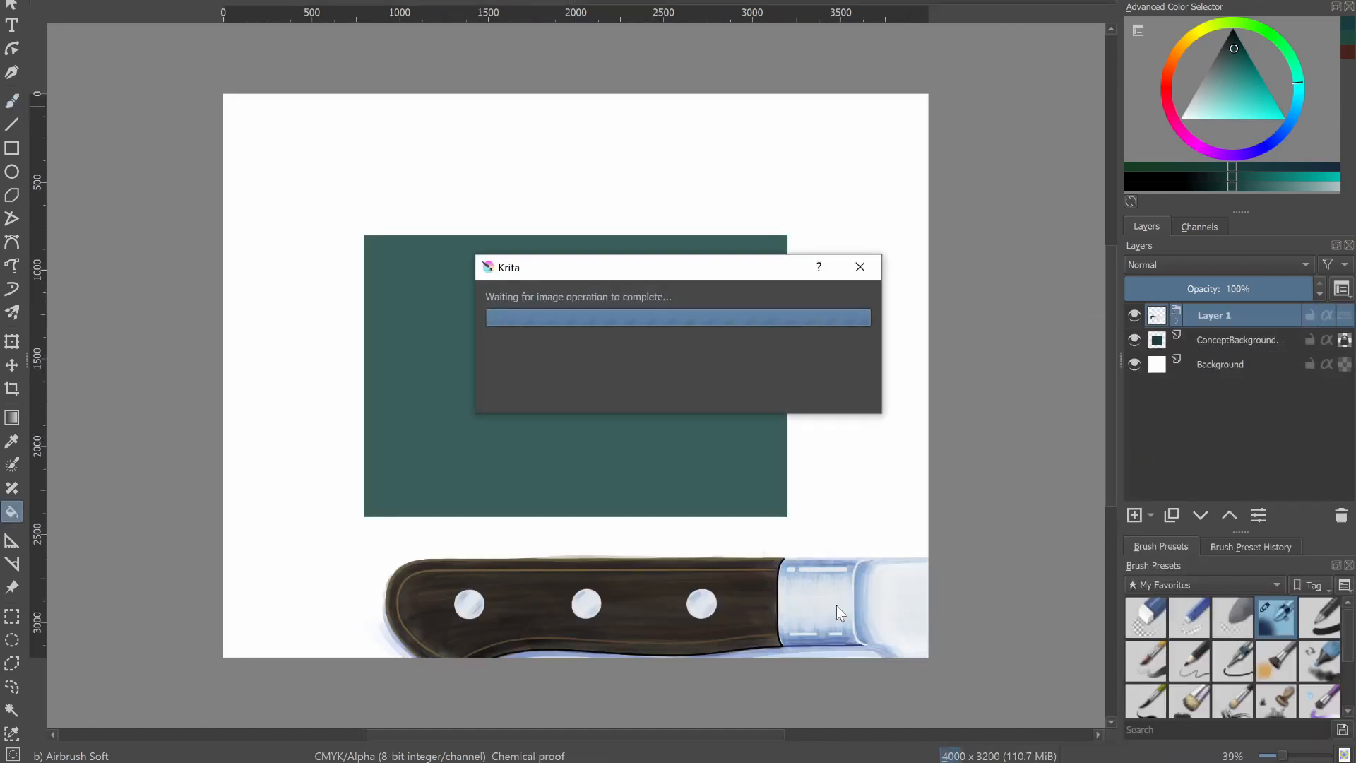
{"action": "key", "text": "t"}
{"action": "left_click_drag", "start_coordinate": [820, 612], "coordinate": [707, 382]}
Scale the knife down to fit within the canvas and rotate it so the blade tip angles upward.
{"action": "key", "text": "ctrl+t"}
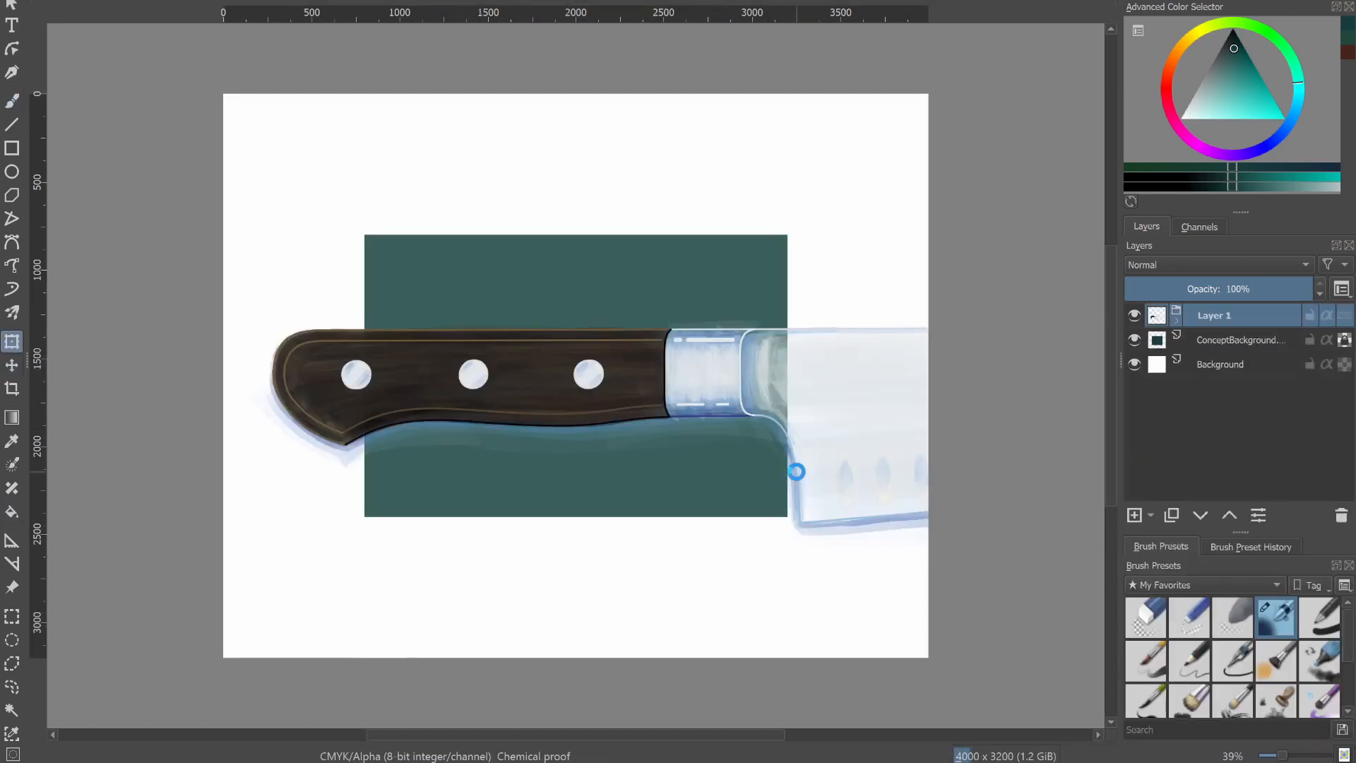
{"action": "scroll", "coordinate": [854, 495], "scroll_direction": "down", "scroll_amount": 4}
{"action": "left_click_drag", "start_coordinate": [1087, 511], "coordinate": [861, 474]}
{"action": "scroll", "coordinate": [861, 473], "scroll_direction": "up", "scroll_amount": 4}
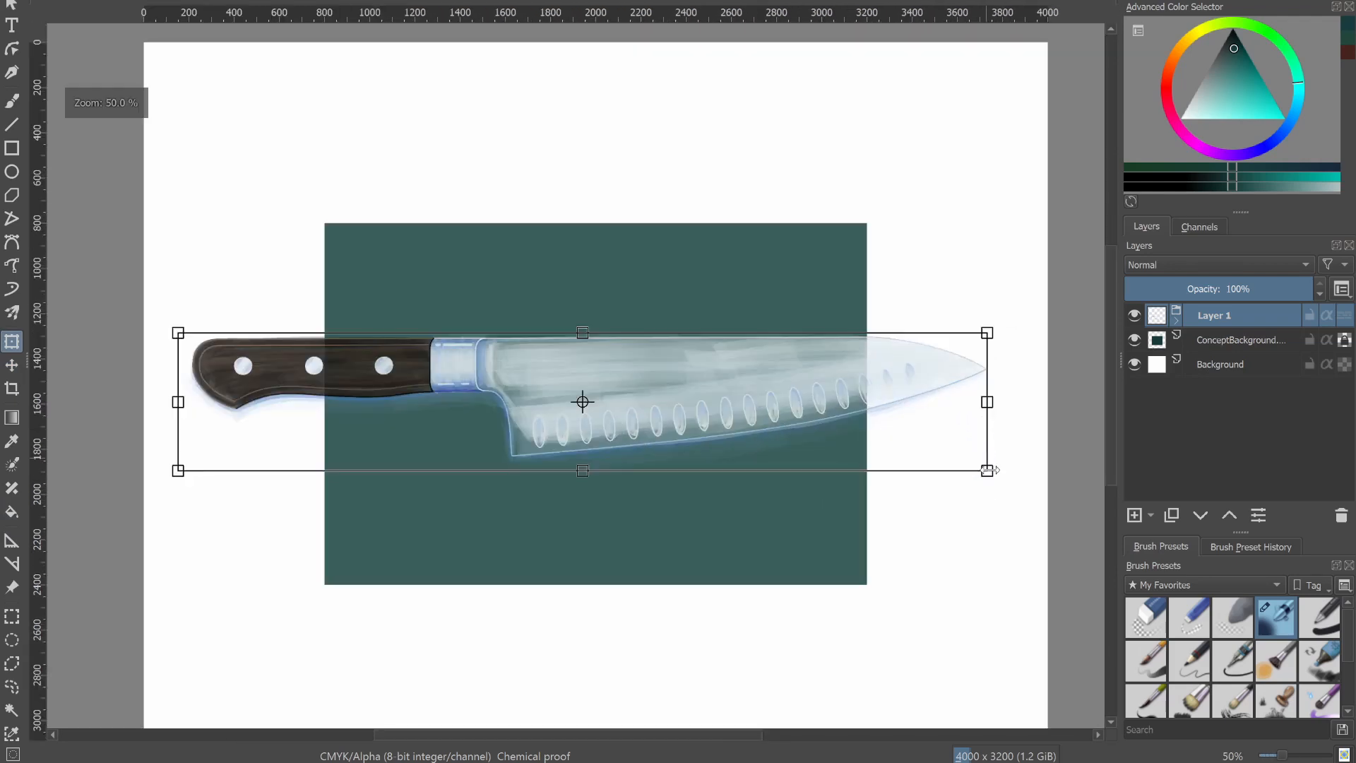
{"action": "left_click_drag", "start_coordinate": [996, 320], "coordinate": [934, 234]}
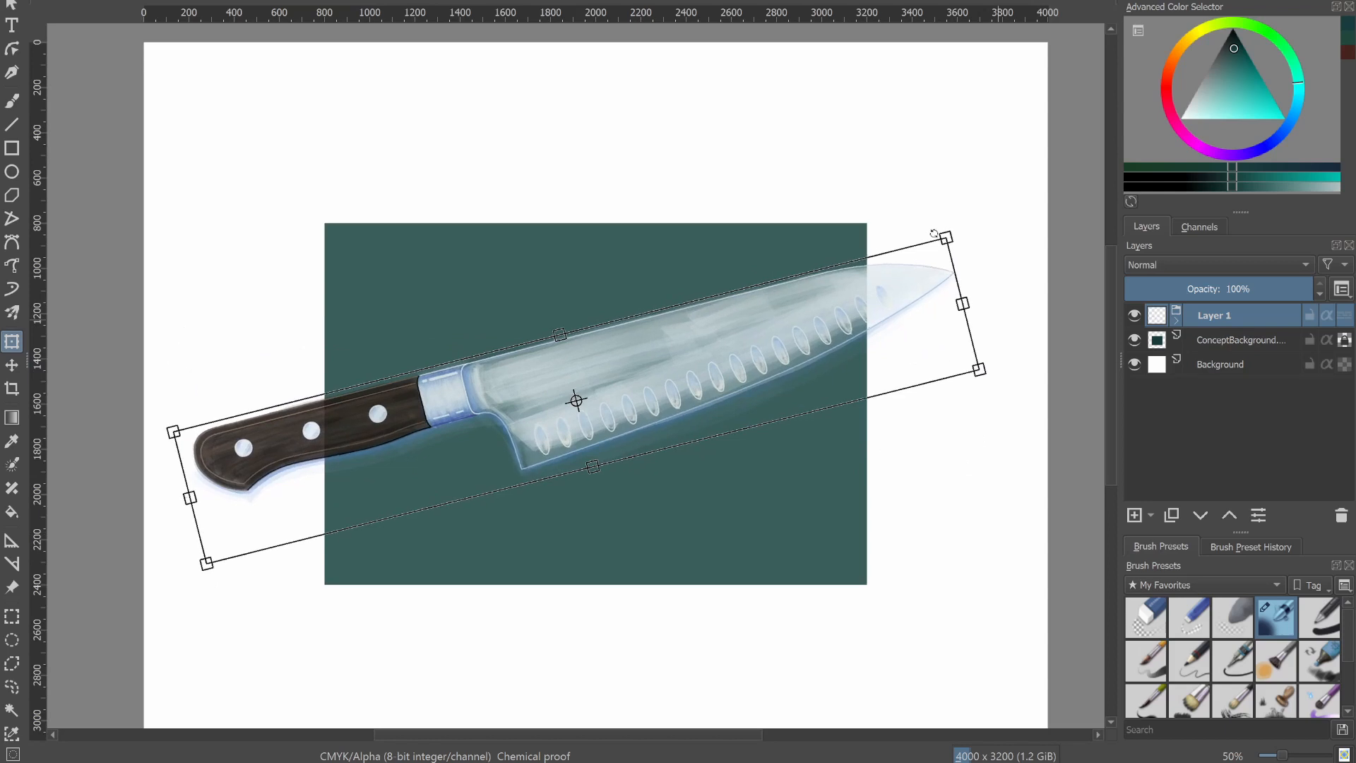
{"action": "left_click_drag", "start_coordinate": [720, 353], "coordinate": [738, 351]}
{"action": "key", "text": "Return"}
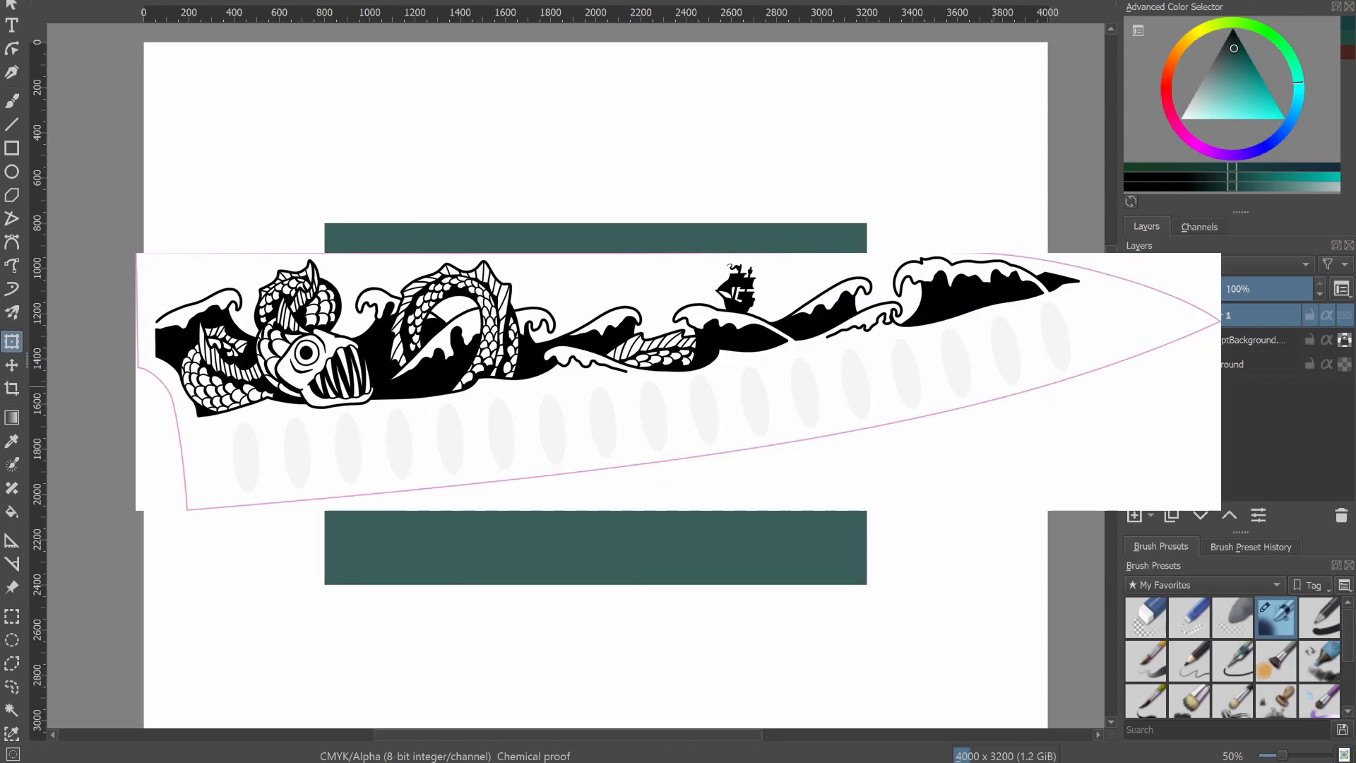
Make a merged copy of the knife group's artwork layers and rename it "delete".
{"action": "left_click", "coordinate": [1166, 316]}
{"action": "left_click", "coordinate": [1133, 340]}
{"action": "left_click", "coordinate": [1231, 361]}
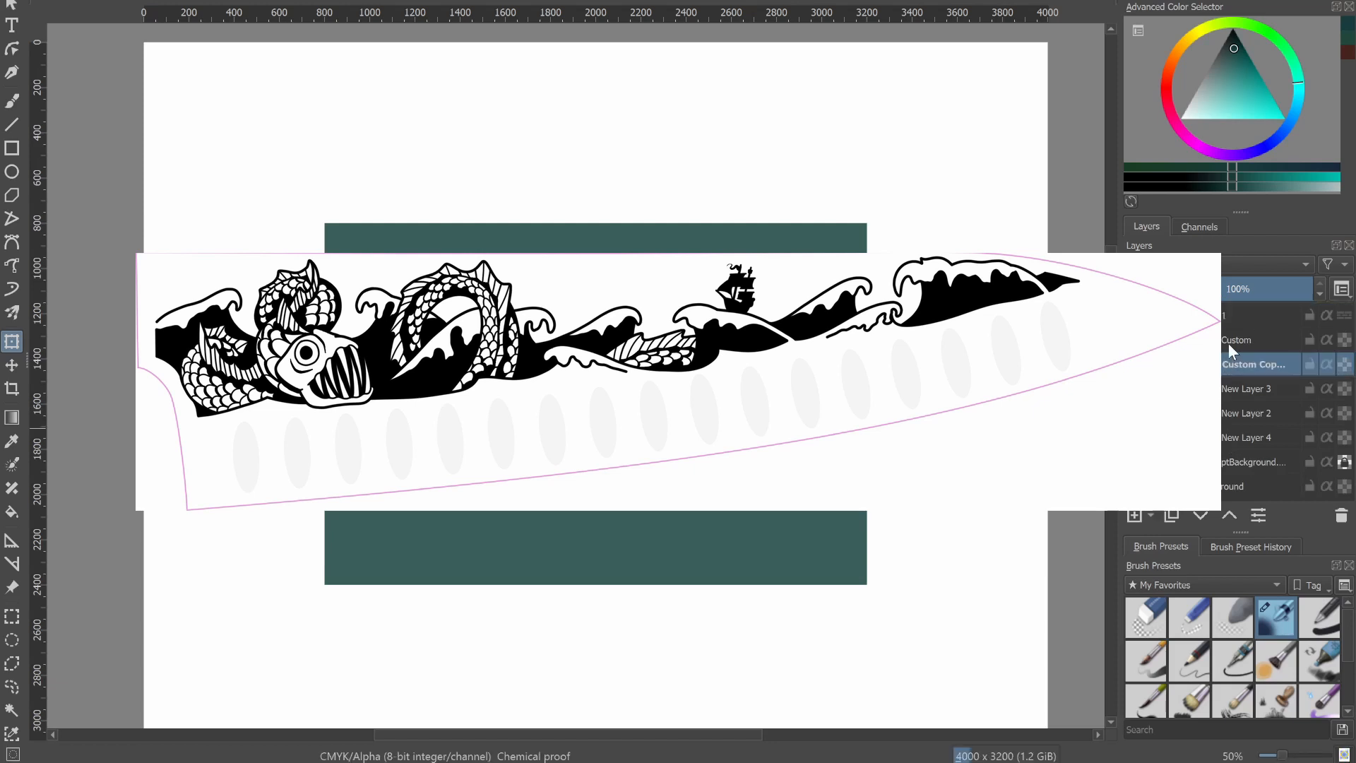
{"action": "left_click", "coordinate": [1231, 342], "text": "shift"}
{"action": "key", "text": "ctrl+j"}
{"action": "right_click", "coordinate": [1251, 356]}
{"action": "left_click", "coordinate": [1201, 452]}
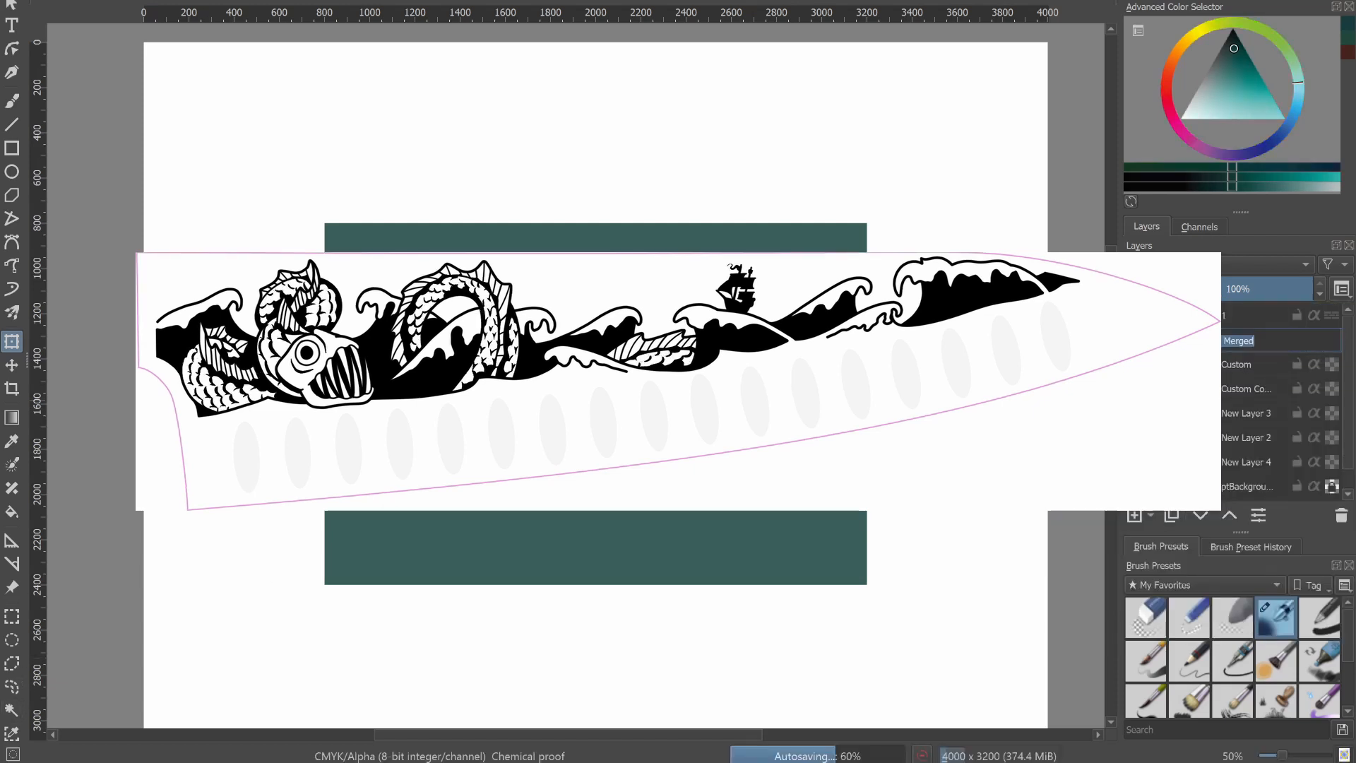
{"action": "double_click", "coordinate": [1241, 340]}
{"action": "type", "text": "delete"}
{"action": "key", "text": "Return"}
Make a contiguous selection of the empty area around the knife on the delete layer.
{"action": "left_click", "coordinate": [12, 710]}
{"action": "left_click", "coordinate": [401, 592]}
{"action": "left_click", "coordinate": [198, 1]}
{"action": "left_click", "coordinate": [258, 304]}
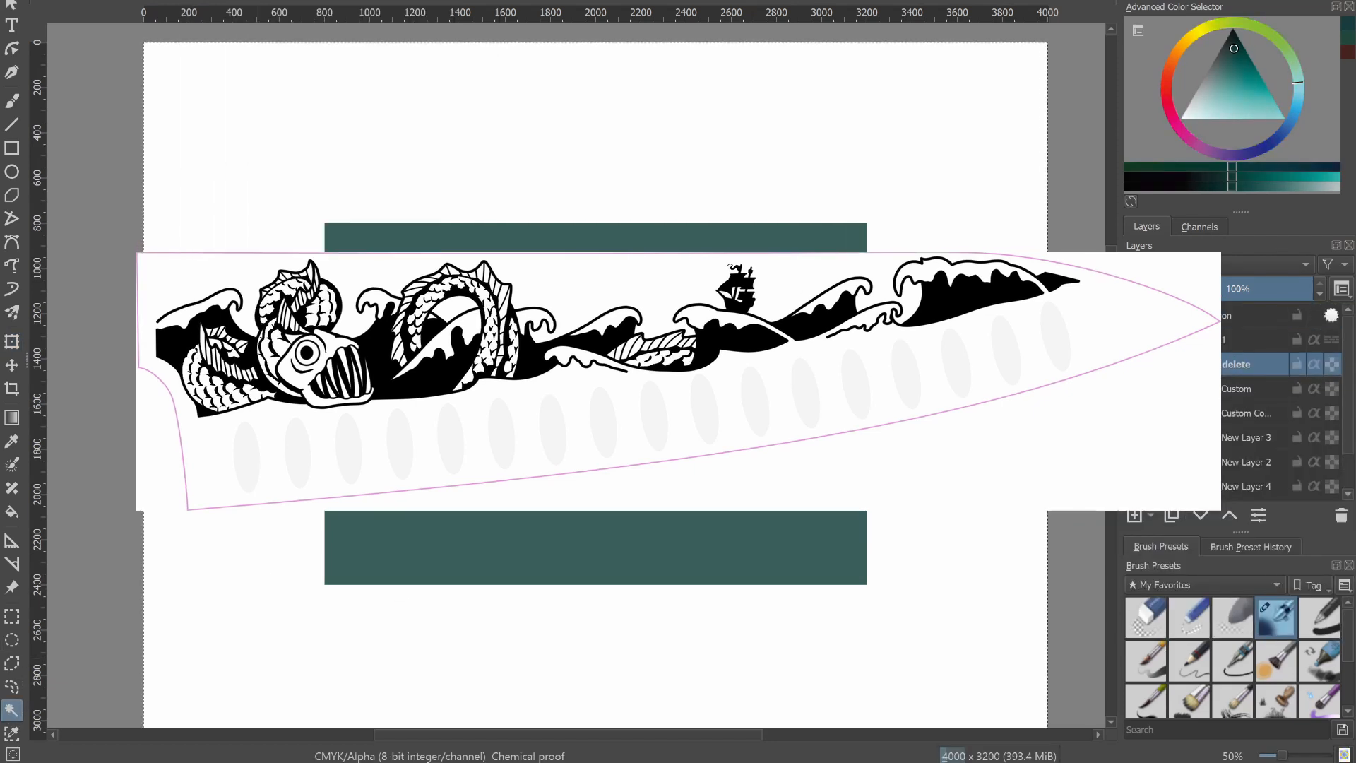
{"action": "scroll", "coordinate": [548, 473], "scroll_direction": "up", "scroll_amount": 2}
{"action": "scroll", "coordinate": [555, 423], "scroll_direction": "down", "scroll_amount": 2}
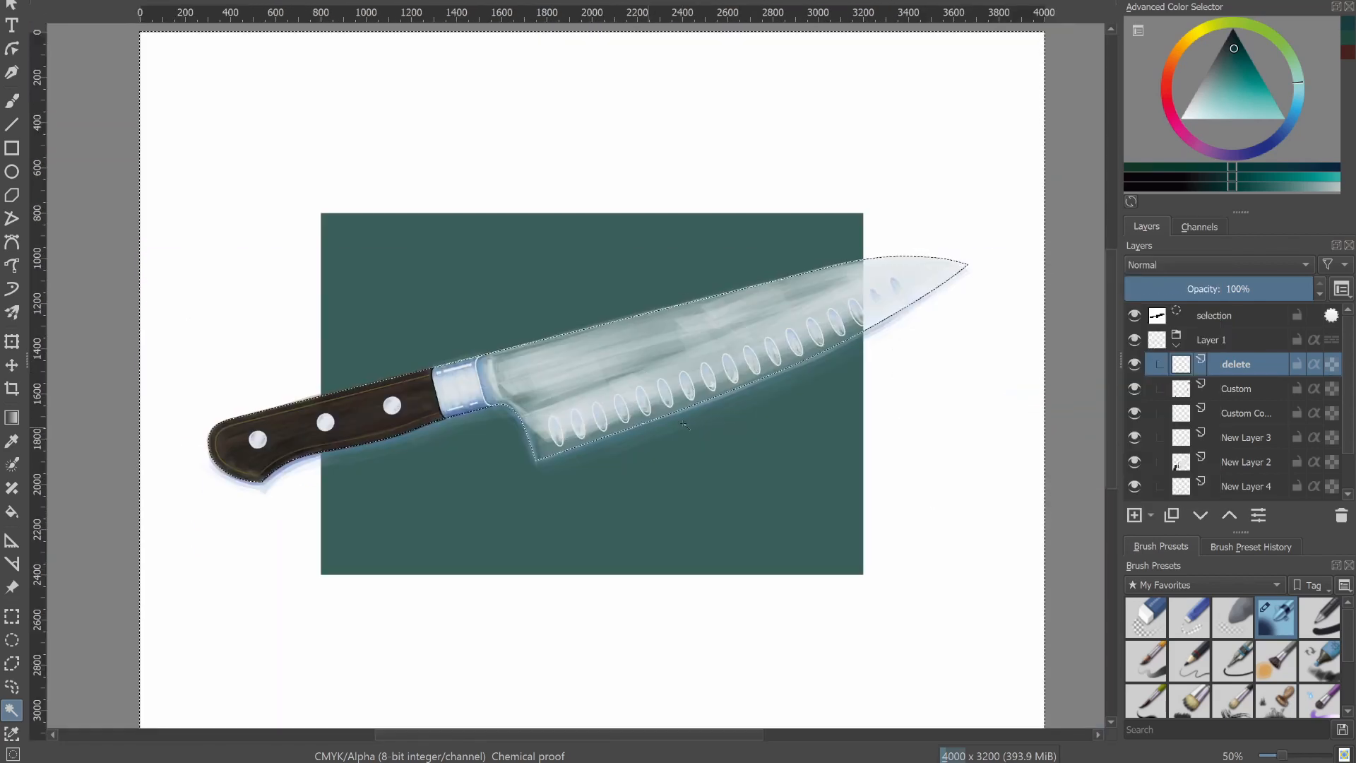
Invert the selection and fill the knife silhouette with an opaque pale colour on a new layer above New Layer 4.
{"action": "scroll", "coordinate": [1247, 399], "scroll_direction": "down", "scroll_amount": 2}
{"action": "left_click", "coordinate": [1240, 442]}
{"action": "key", "text": "ctrl+shift+i"}
{"action": "left_click", "coordinate": [1134, 516]}
{"action": "key", "text": "f"}
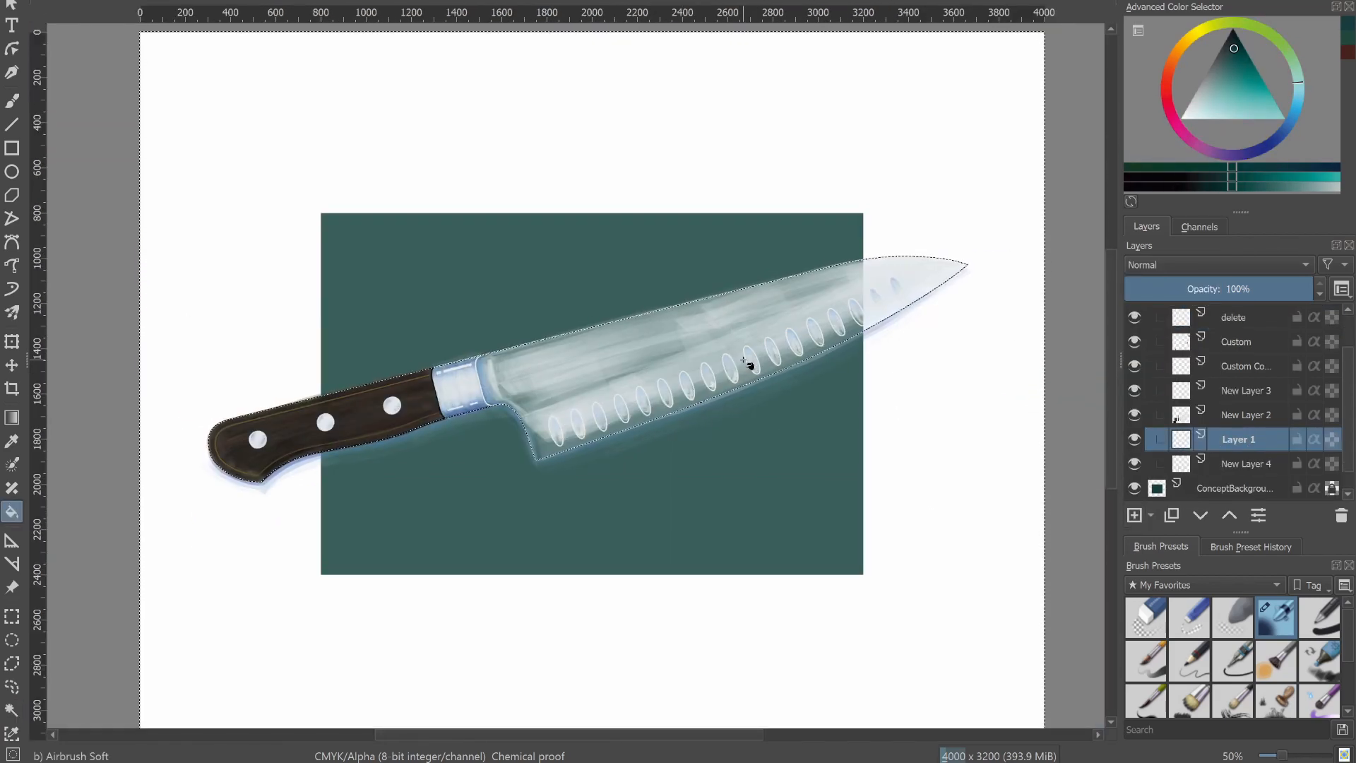
{"action": "left_click", "coordinate": [878, 257], "text": "ctrl"}
{"action": "left_click", "coordinate": [754, 332]}
Airbrush a soft dark blue shadow beneath the handle on the Shadow layer and add a new layer under it.
{"action": "left_click_drag", "start_coordinate": [526, 488], "coordinate": [262, 479]}
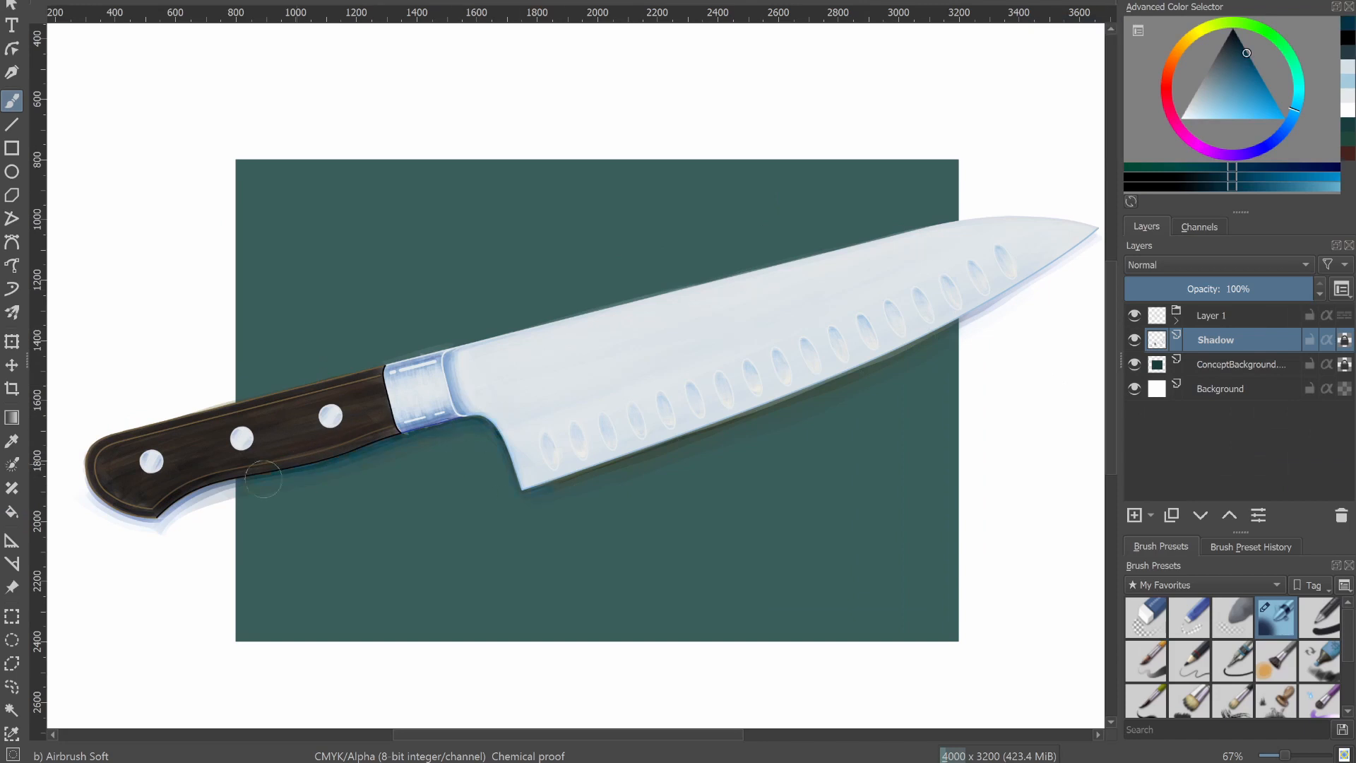
{"action": "left_click", "coordinate": [1193, 373]}
{"action": "key", "text": "Insert"}
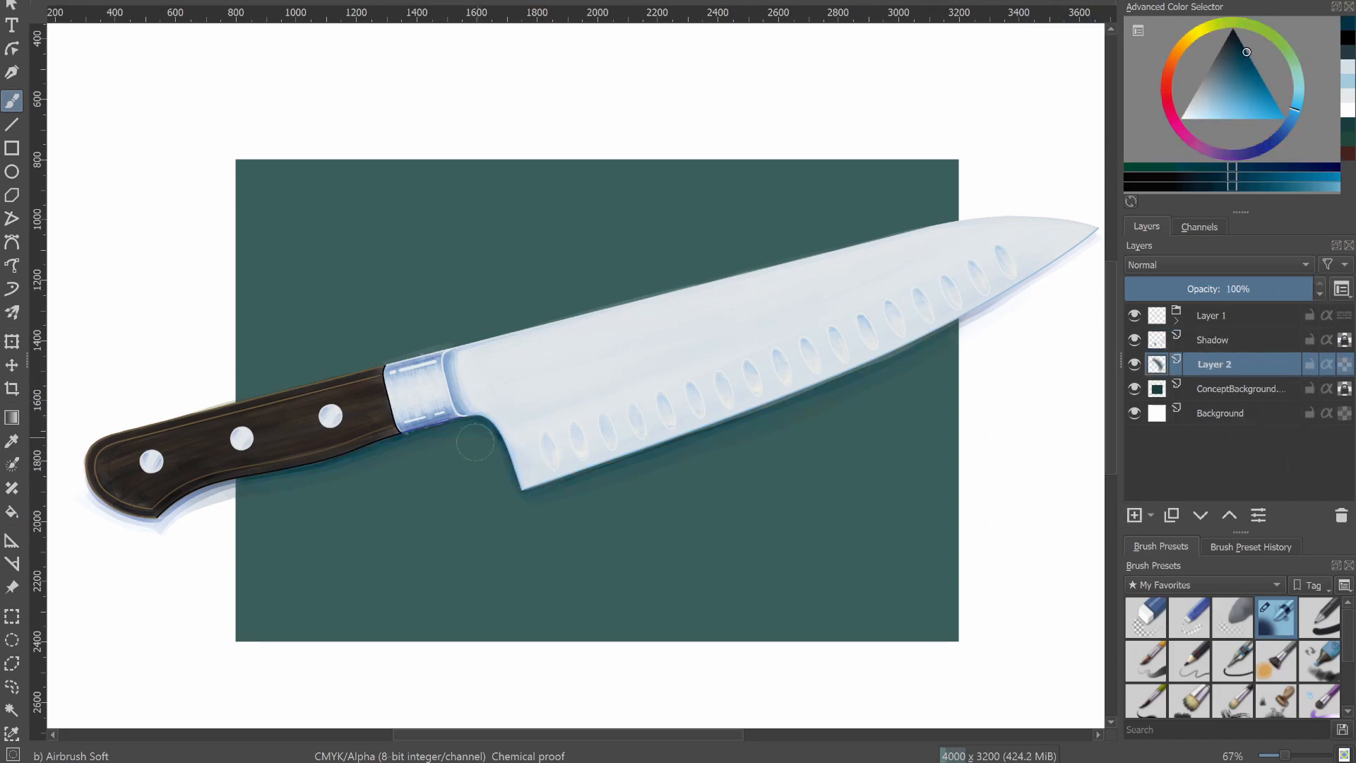
{"action": "key", "text": "slash"}
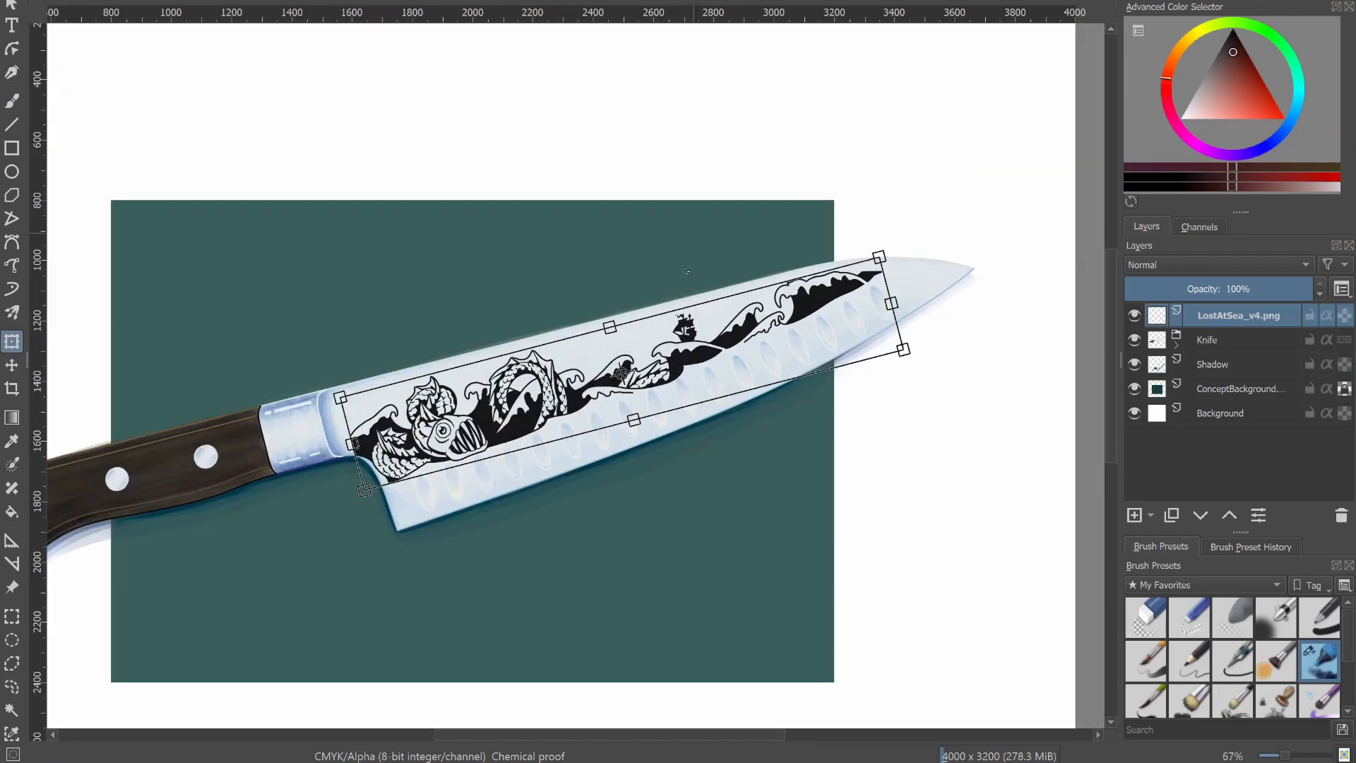
Move, scale and rotate the LostAtSea_v4.png artwork so it lies along the blade's spine above the hollows.
{"action": "left_click_drag", "start_coordinate": [686, 270], "coordinate": [892, 234]}
{"action": "scroll", "coordinate": [798, 262], "scroll_direction": "up", "scroll_amount": 1}
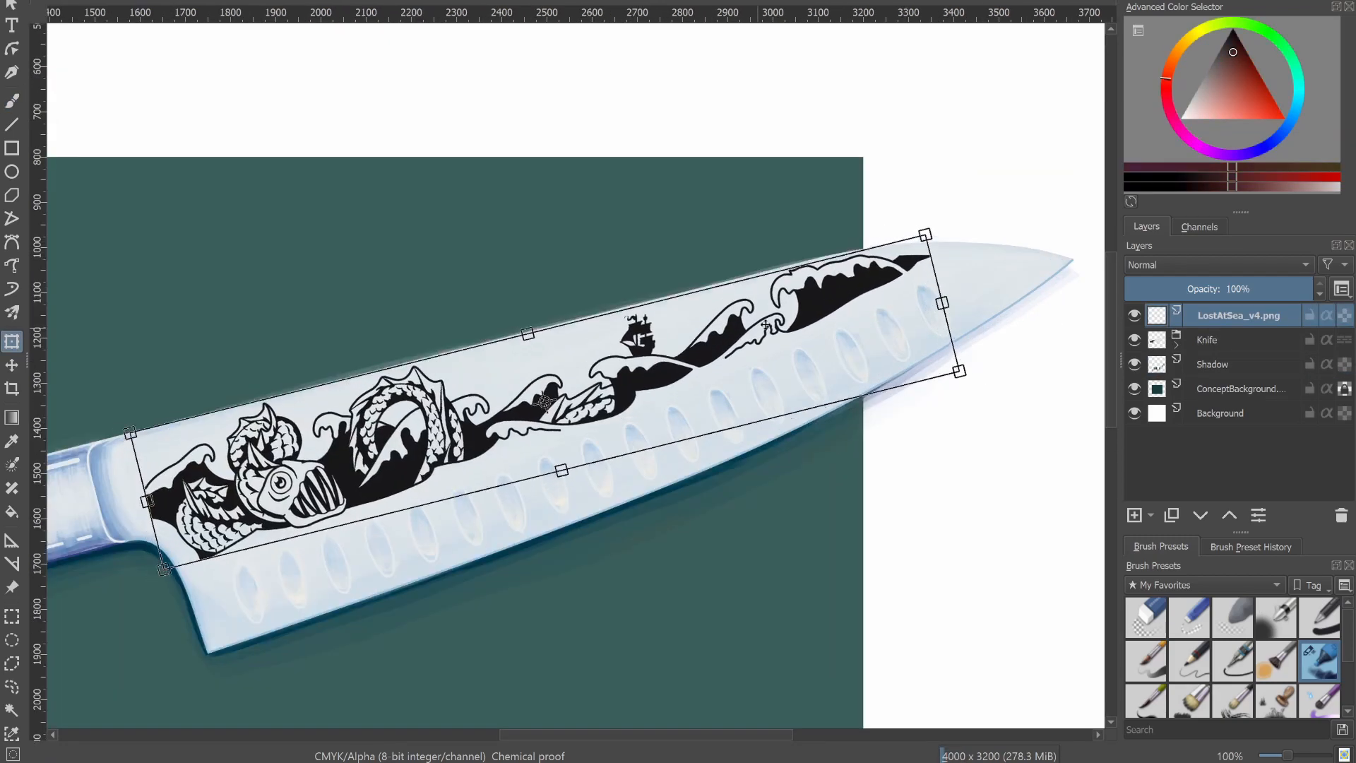
{"action": "key", "text": "Return"}
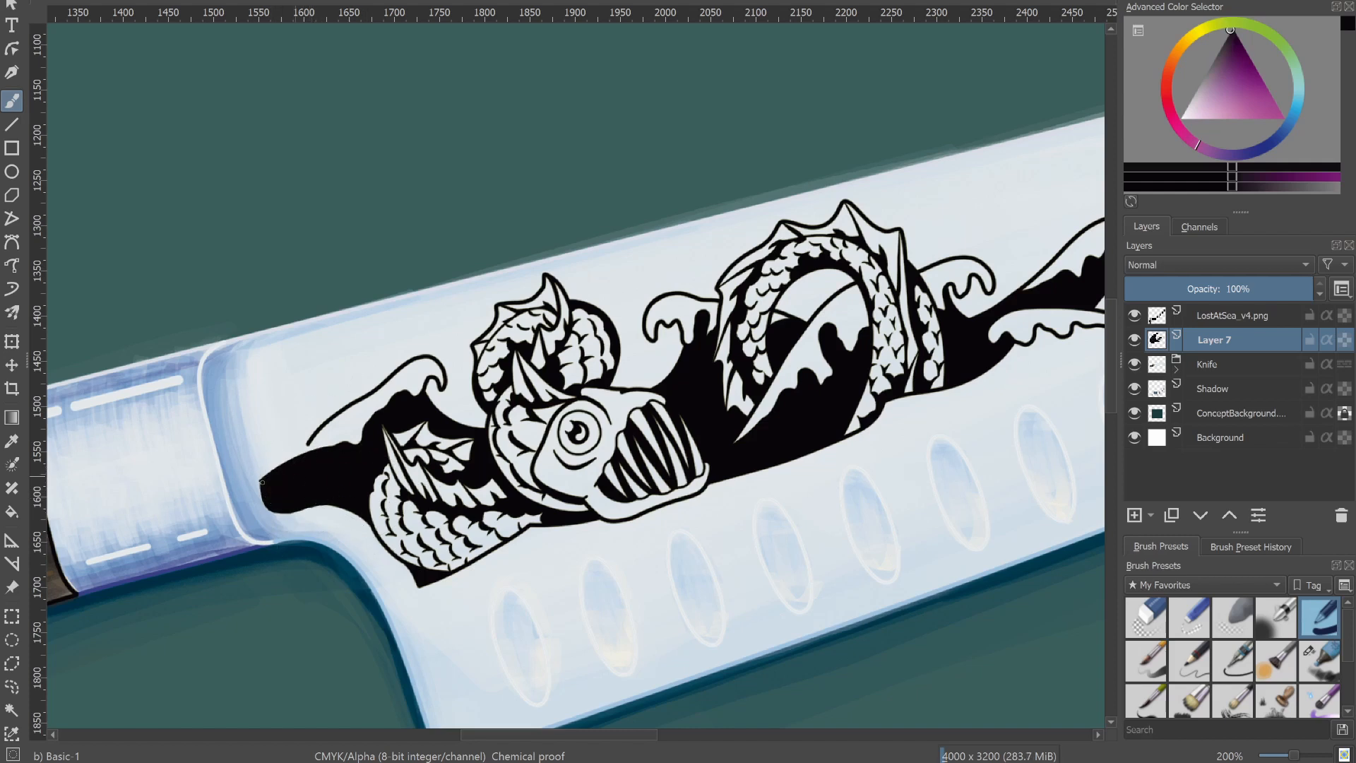
Extend the outline of the wave nearest the bolster on Layer 7 in black with Ink-2 Fineliner.
{"action": "key", "text": "slash"}
{"action": "left_click_drag", "start_coordinate": [244, 455], "coordinate": [308, 441]}
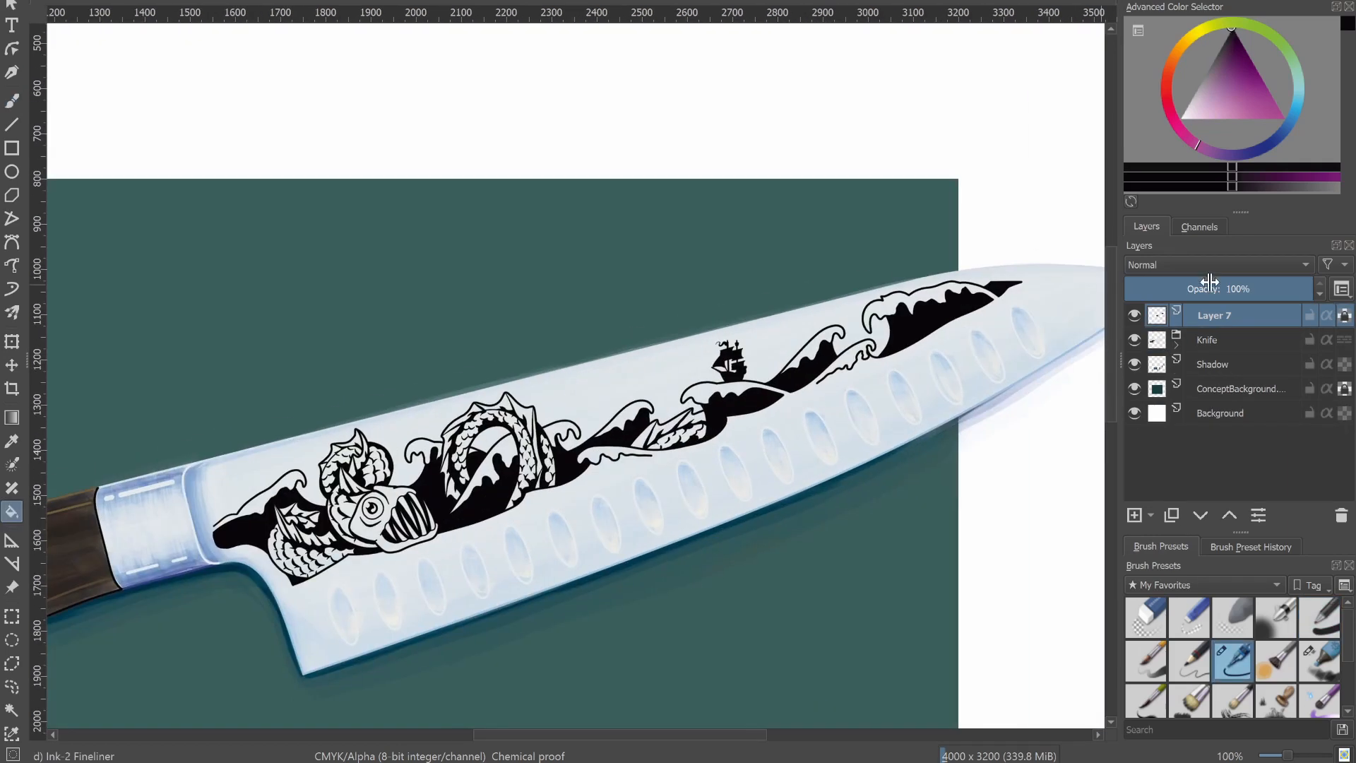
{"action": "scroll", "coordinate": [1189, 264], "scroll_direction": "down", "scroll_amount": 3}
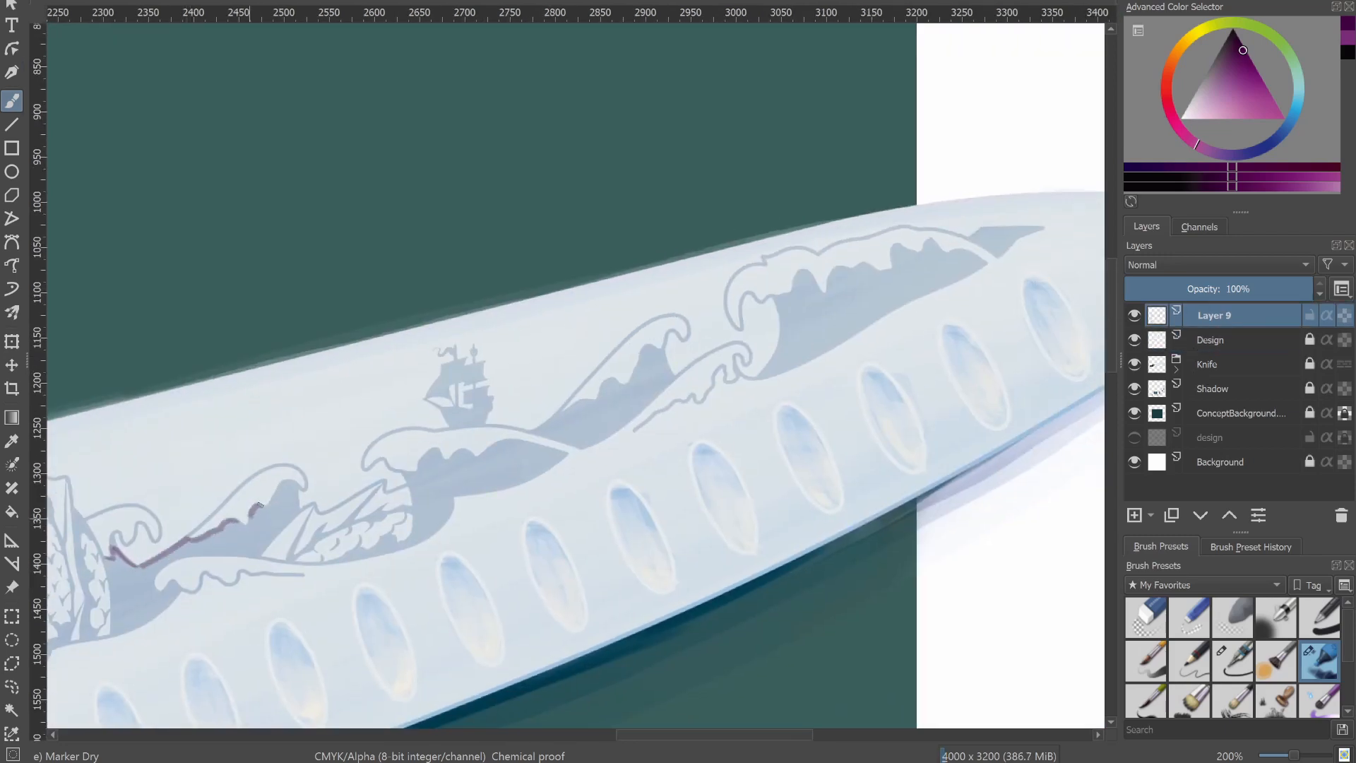
Trace the inner wave edges between the bolster and the ship in dark purple with Marker Dry on Layer 9.
{"action": "left_click_drag", "start_coordinate": [260, 505], "coordinate": [265, 506]}
{"action": "left_click_drag", "start_coordinate": [279, 485], "coordinate": [300, 485]}
{"action": "left_click_drag", "start_coordinate": [153, 589], "coordinate": [182, 588]}
{"action": "left_click_drag", "start_coordinate": [403, 473], "coordinate": [474, 457]}
{"action": "left_click_drag", "start_coordinate": [483, 452], "coordinate": [567, 453]}
{"action": "left_click_drag", "start_coordinate": [535, 429], "coordinate": [594, 404]}
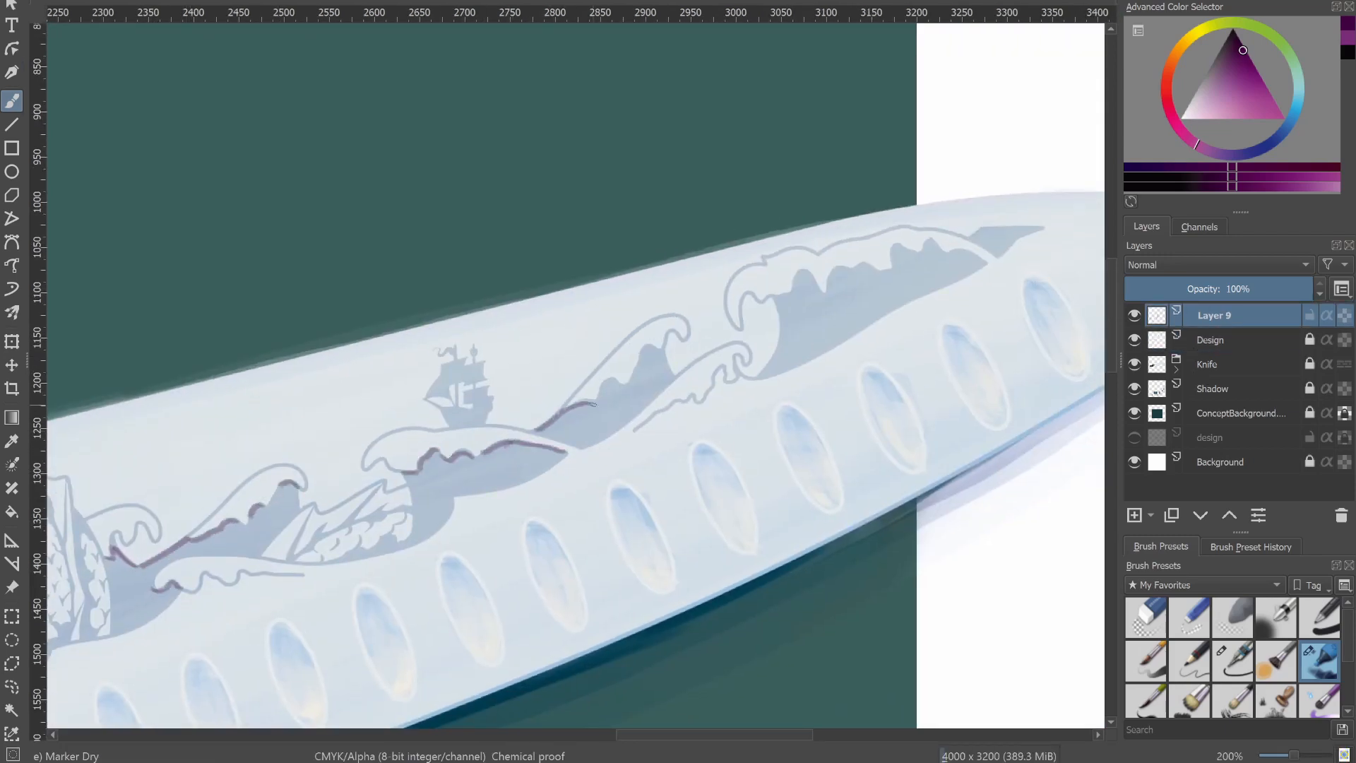
Trace the wave edges near the blade tip and the ship's side in dark purple on Layer 9.
{"action": "left_click_drag", "start_coordinate": [777, 296], "coordinate": [824, 292]}
{"action": "left_click_drag", "start_coordinate": [824, 291], "coordinate": [731, 316]}
{"action": "mouse_move", "coordinate": [732, 316]}
{"action": "left_mouse_down"}
{"action": "mouse_move", "coordinate": [827, 267]}
{"action": "mouse_move", "coordinate": [894, 287]}
{"action": "left_mouse_up"}
{"action": "left_click_drag", "start_coordinate": [876, 268], "coordinate": [1025, 237]}
{"action": "left_click_drag", "start_coordinate": [482, 391], "coordinate": [511, 351]}
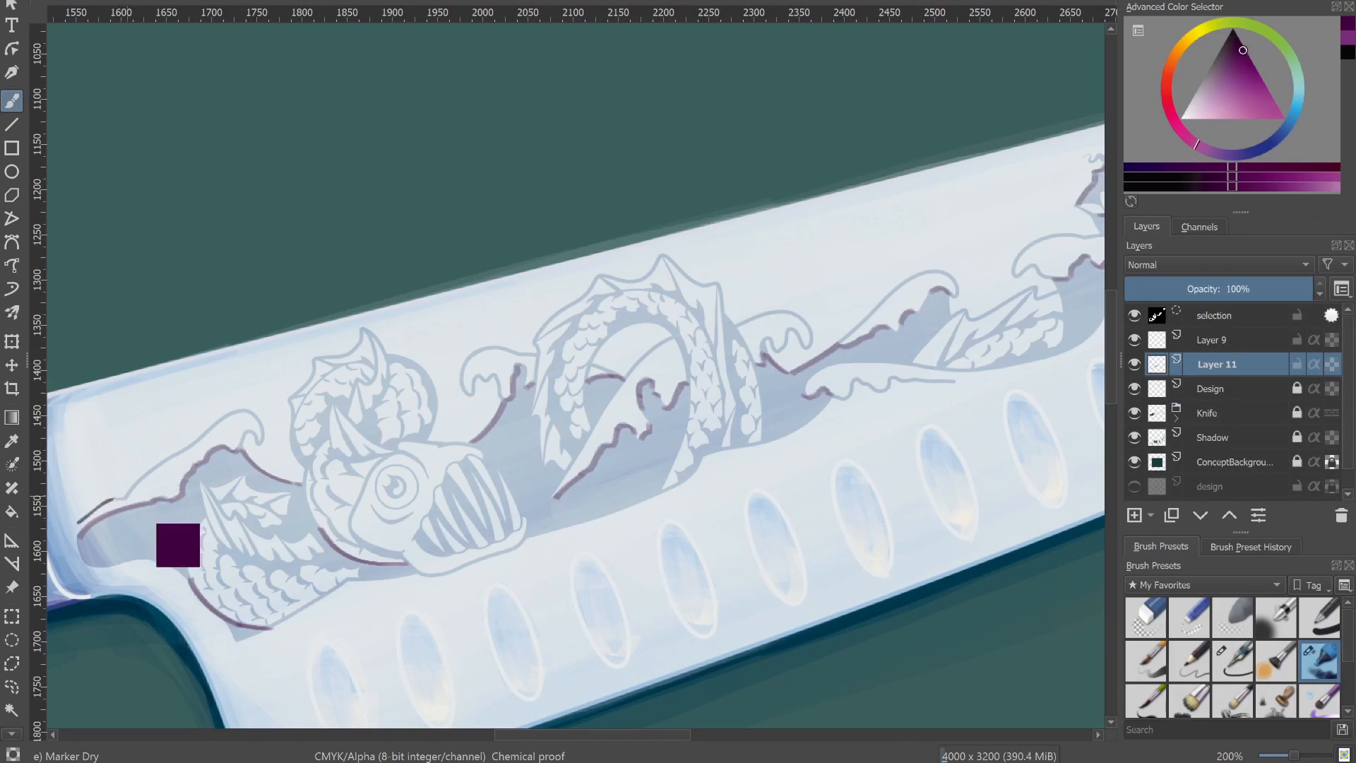
On Layer 11, outline the wave by the bolster and the coil above the sea monster's head in dark purple.
{"action": "left_click_drag", "start_coordinate": [79, 521], "coordinate": [260, 432]}
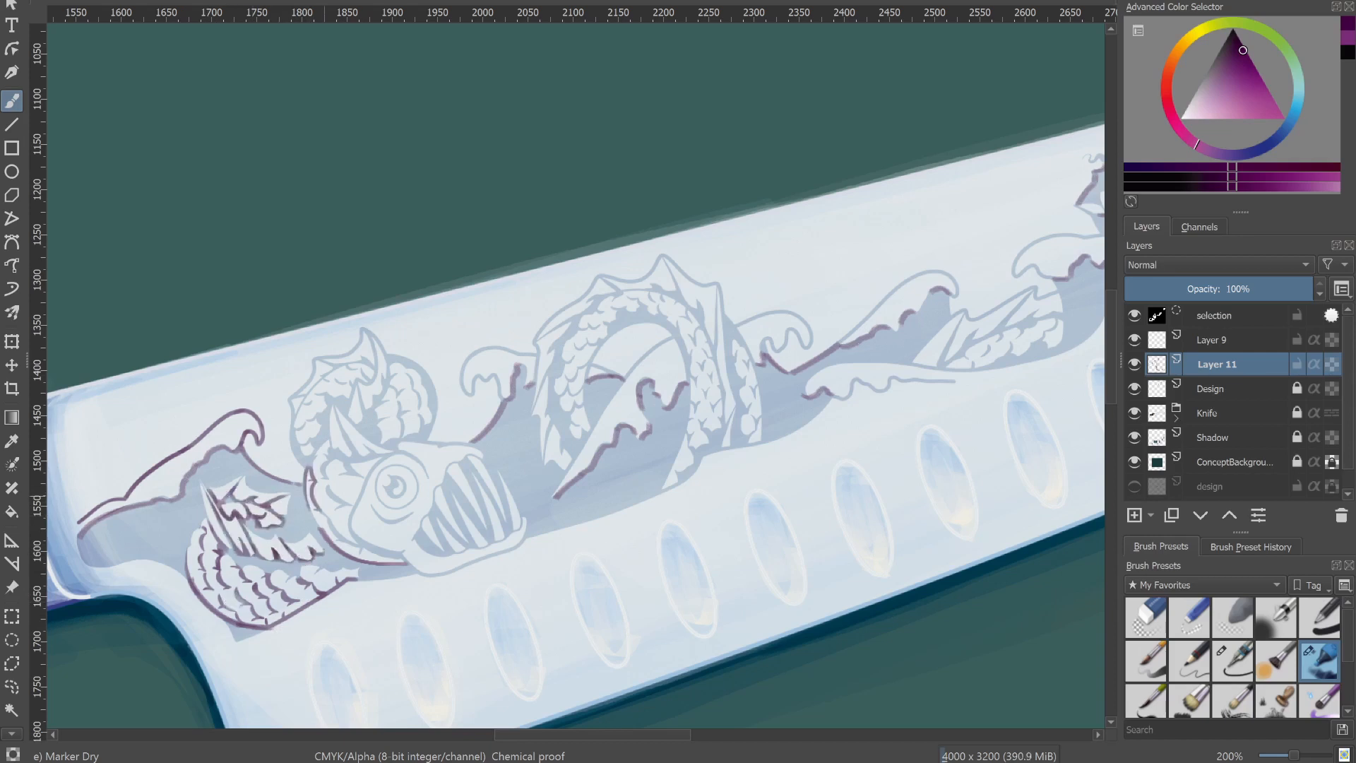
{"action": "left_click_drag", "start_coordinate": [320, 416], "coordinate": [373, 385]}
{"action": "left_click_drag", "start_coordinate": [389, 369], "coordinate": [356, 423]}
{"action": "left_click_drag", "start_coordinate": [404, 374], "coordinate": [424, 426]}
{"action": "left_click_drag", "start_coordinate": [378, 424], "coordinate": [430, 437]}
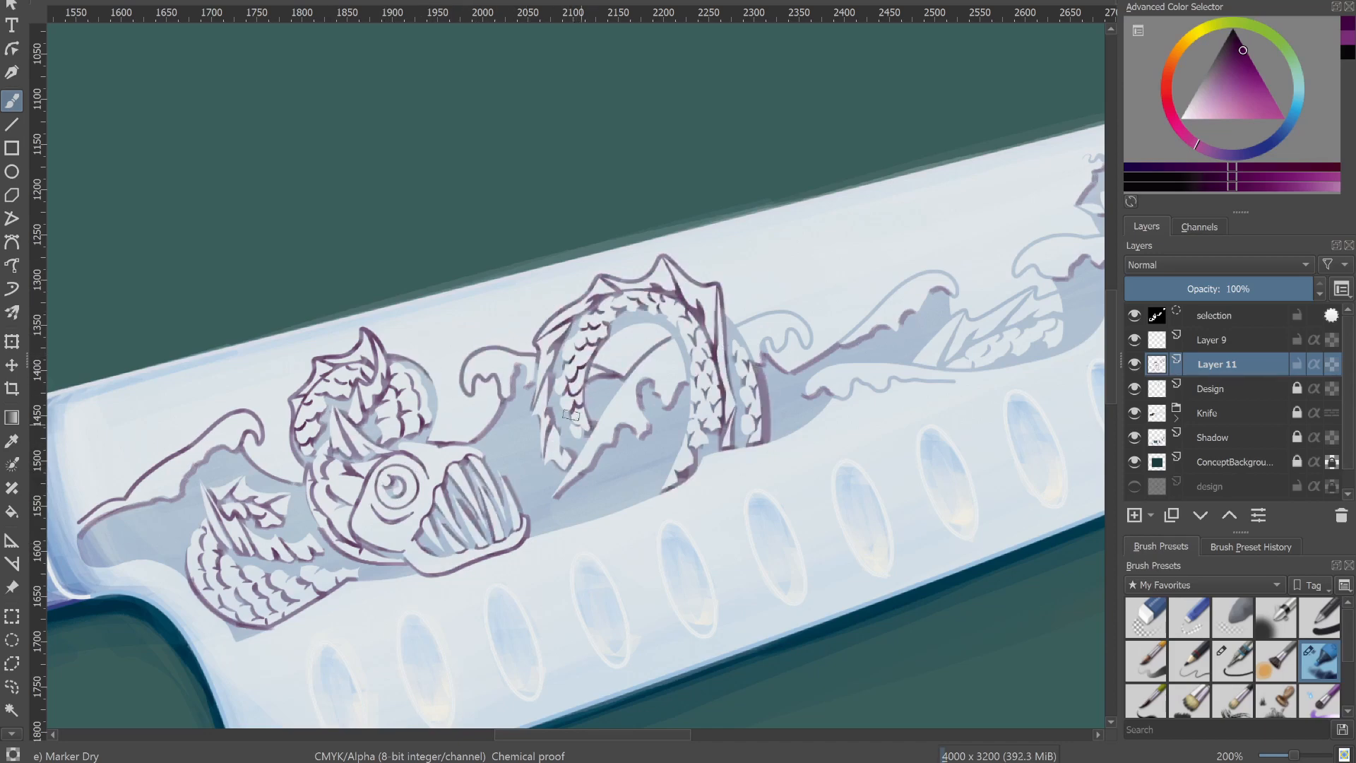
Trace dark purple outlines along the middle waves, the scaled tail and the waves toward the blade tip on Layer 11.
{"action": "left_click_drag", "start_coordinate": [840, 344], "coordinate": [956, 293]}
{"action": "left_click_drag", "start_coordinate": [737, 325], "coordinate": [810, 345]}
{"action": "left_click_drag", "start_coordinate": [940, 297], "coordinate": [212, 484]}
{"action": "mouse_move", "coordinate": [214, 551]}
{"action": "left_mouse_down"}
{"action": "mouse_move", "coordinate": [309, 478]}
{"action": "mouse_move", "coordinate": [337, 506]}
{"action": "left_mouse_up"}
{"action": "mouse_move", "coordinate": [482, 407]}
{"action": "left_mouse_down"}
{"action": "mouse_move", "coordinate": [613, 329]}
{"action": "mouse_move", "coordinate": [661, 363]}
{"action": "left_mouse_up"}
{"action": "left_click_drag", "start_coordinate": [558, 426], "coordinate": [664, 348]}
{"action": "left_click_drag", "start_coordinate": [664, 324], "coordinate": [908, 234]}
Delete Layer 9 and finish the dark purple outline of the wave nearest the blade tip on Layer 11.
{"action": "scroll", "coordinate": [707, 353], "scroll_direction": "down", "scroll_amount": 2}
{"action": "left_click", "coordinate": [1212, 339]}
{"action": "left_click", "coordinate": [1341, 516]}
{"action": "scroll", "coordinate": [968, 304], "scroll_direction": "up", "scroll_amount": 5}
{"action": "left_click_drag", "start_coordinate": [811, 323], "coordinate": [855, 337]}
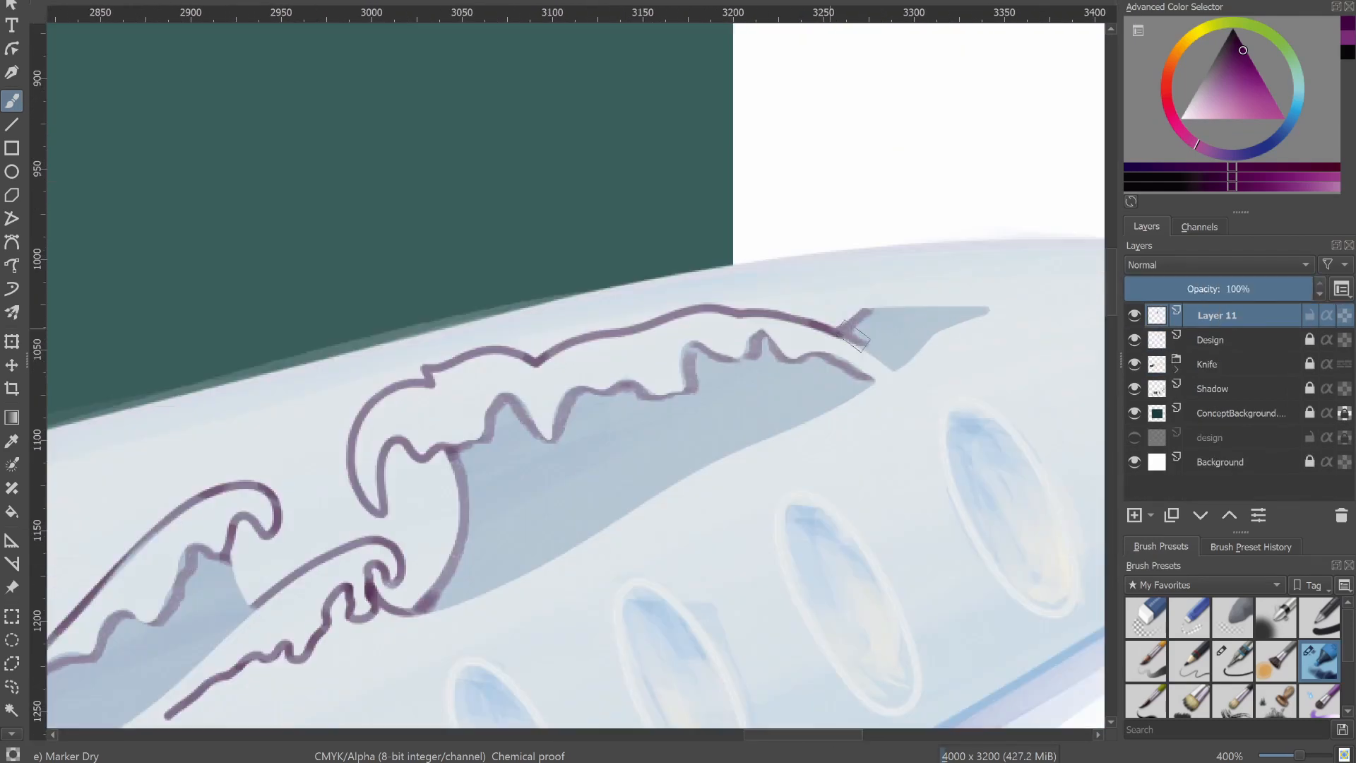
{"action": "left_click_drag", "start_coordinate": [926, 295], "coordinate": [857, 311]}
Add a layer above Design and start near-white highlights around the sea monster's head with Ink-2 Fineliner.
{"action": "scroll", "coordinate": [954, 254], "scroll_direction": "down", "scroll_amount": 4}
{"action": "left_click", "coordinate": [1212, 364]}
{"action": "left_click", "coordinate": [1134, 516]}
{"action": "left_click", "coordinate": [1186, 116]}
{"action": "scroll", "coordinate": [212, 494], "scroll_direction": "up", "scroll_amount": 3}
{"action": "left_click", "coordinate": [1233, 661]}
{"action": "left_click_drag", "start_coordinate": [359, 455], "coordinate": [344, 502]}
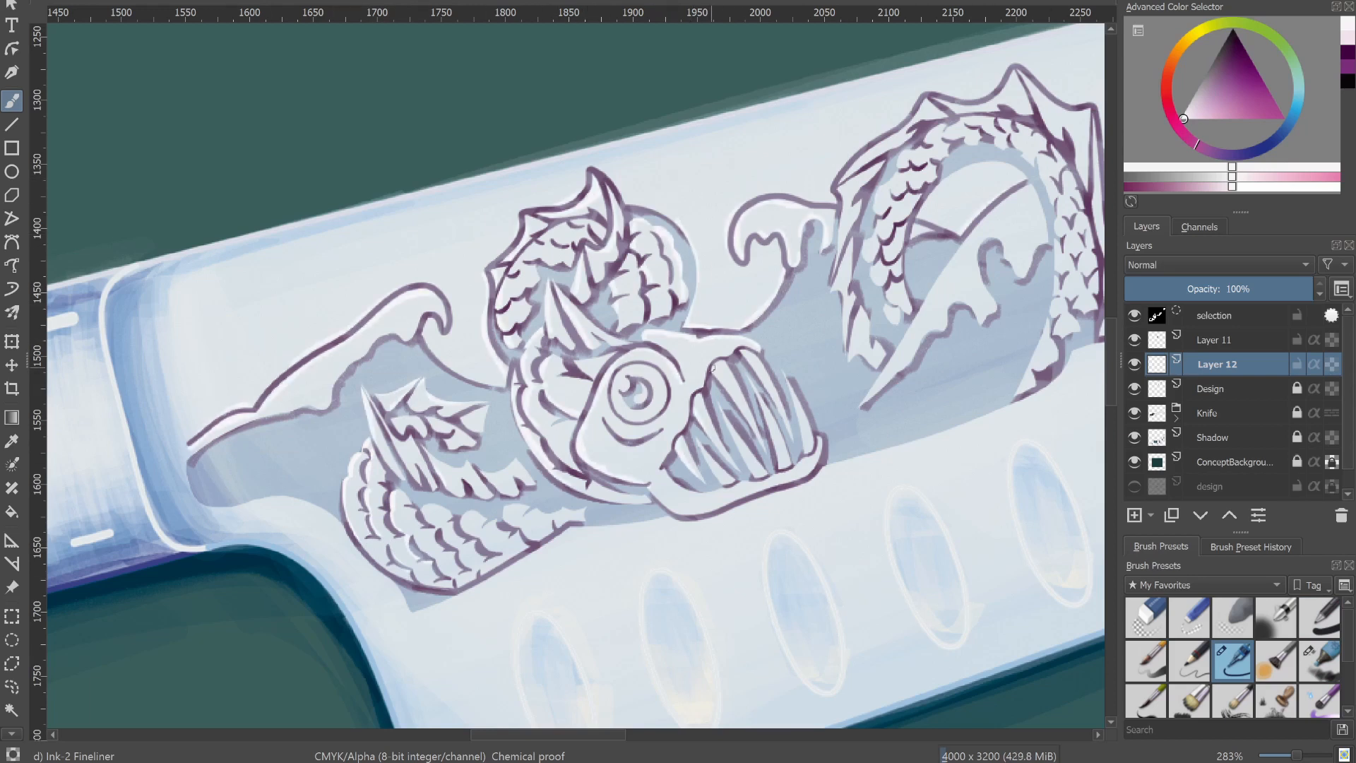
Paint near-white highlights along the outside of the large serpent arch and the design's lower edge beside it.
{"action": "left_click_drag", "start_coordinate": [918, 247], "coordinate": [354, 378]}
{"action": "left_click_drag", "start_coordinate": [280, 295], "coordinate": [343, 248]}
{"action": "left_click_drag", "start_coordinate": [371, 222], "coordinate": [415, 231]}
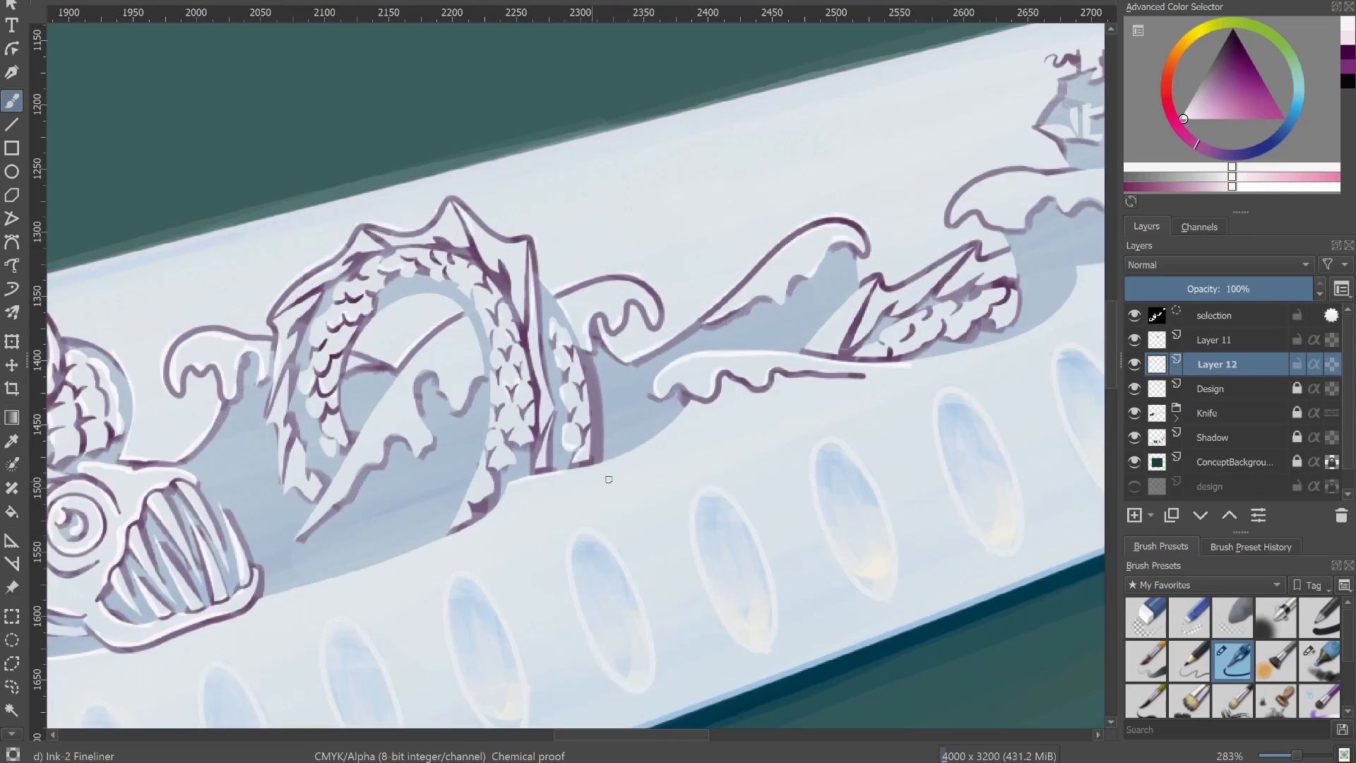
{"action": "left_click_drag", "start_coordinate": [609, 479], "coordinate": [840, 367]}
{"action": "left_click_drag", "start_coordinate": [536, 474], "coordinate": [648, 433]}
{"action": "mouse_move", "coordinate": [680, 429]}
{"action": "left_mouse_down"}
{"action": "mouse_move", "coordinate": [731, 380]}
{"action": "mouse_move", "coordinate": [737, 344]}
{"action": "left_mouse_up"}
Add near-white highlights to the serpent arch's spines and inner curve and to the middle waves on Layer 12.
{"action": "left_click_drag", "start_coordinate": [699, 187], "coordinate": [717, 218]}
{"action": "left_click_drag", "start_coordinate": [707, 211], "coordinate": [708, 283]}
{"action": "left_click_drag", "start_coordinate": [615, 273], "coordinate": [689, 255]}
{"action": "left_click_drag", "start_coordinate": [510, 391], "coordinate": [542, 457]}
{"action": "left_click_drag", "start_coordinate": [876, 219], "coordinate": [683, 283]}
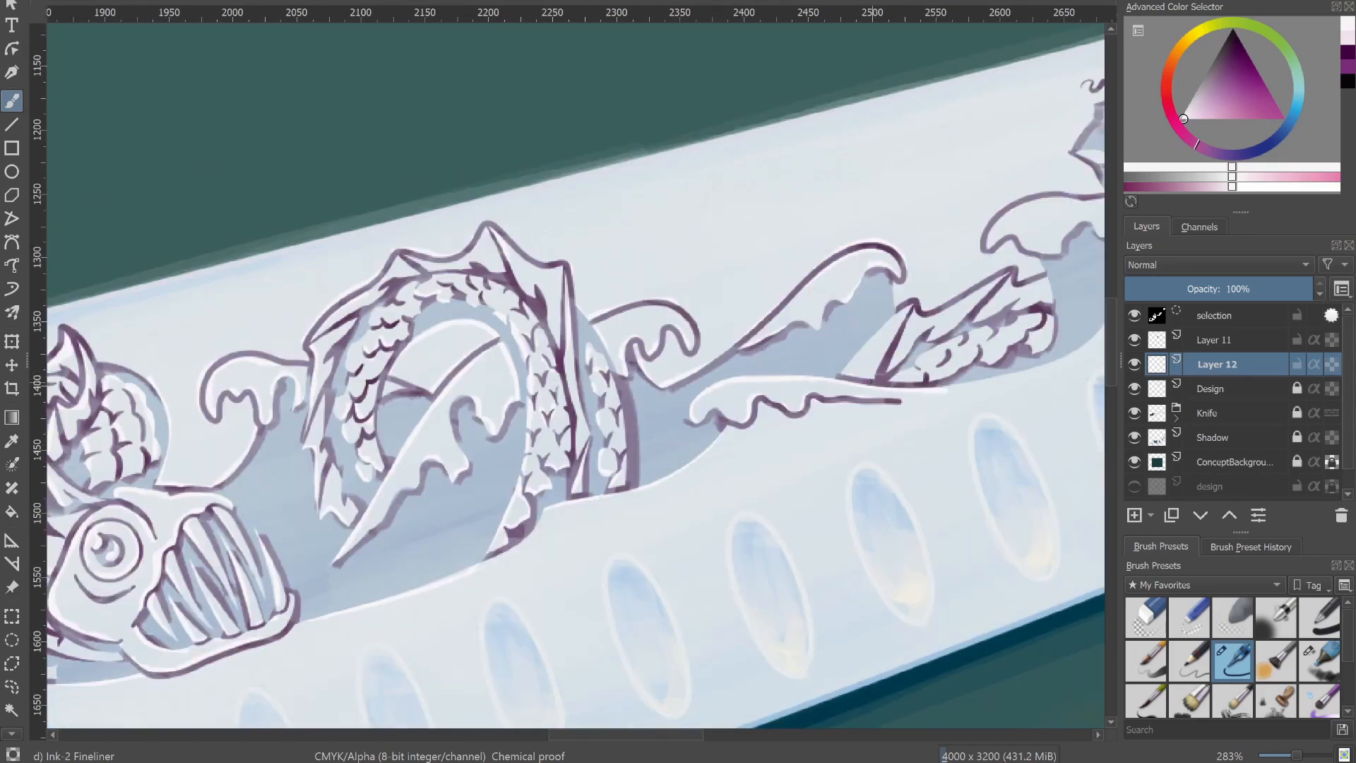
{"action": "left_click_drag", "start_coordinate": [503, 241], "coordinate": [556, 260]}
Highlight the waves around the ship, the design's lower edge and the scaled tail in near-white on Layer 12.
{"action": "left_click_drag", "start_coordinate": [1012, 203], "coordinate": [325, 380]}
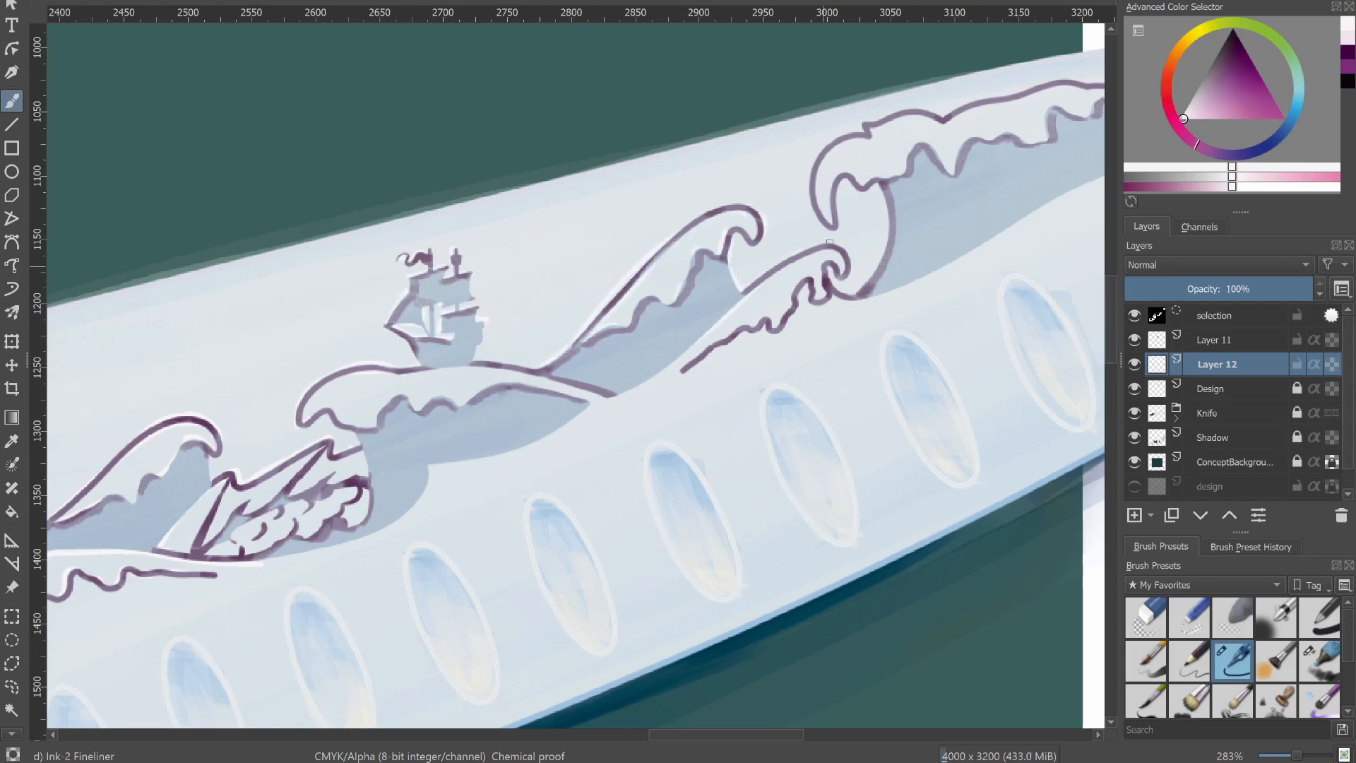
{"action": "left_click_drag", "start_coordinate": [829, 242], "coordinate": [852, 265]}
{"action": "left_click_drag", "start_coordinate": [868, 244], "coordinate": [643, 413]}
{"action": "left_click_drag", "start_coordinate": [495, 487], "coordinate": [821, 315]}
{"action": "left_click_drag", "start_coordinate": [363, 563], "coordinate": [451, 542]}
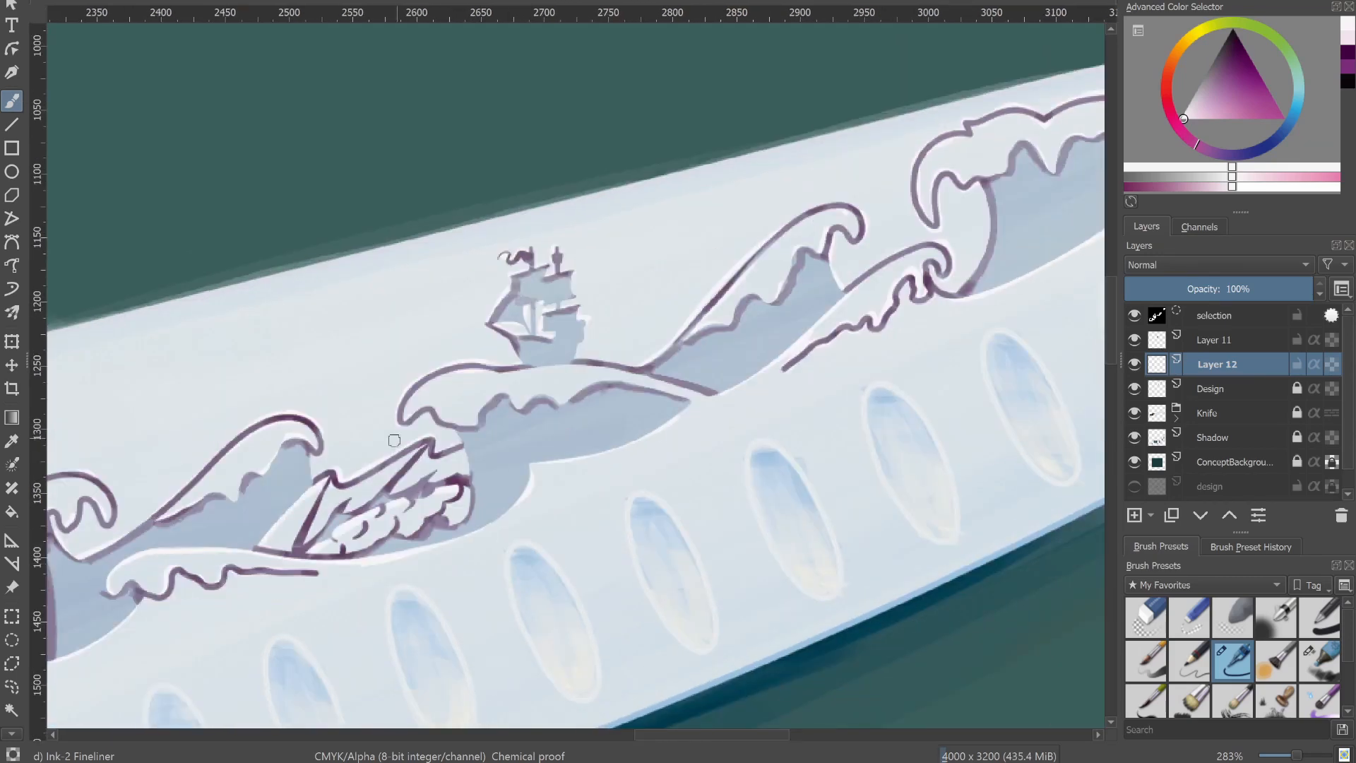
{"action": "left_click_drag", "start_coordinate": [432, 531], "coordinate": [463, 498]}
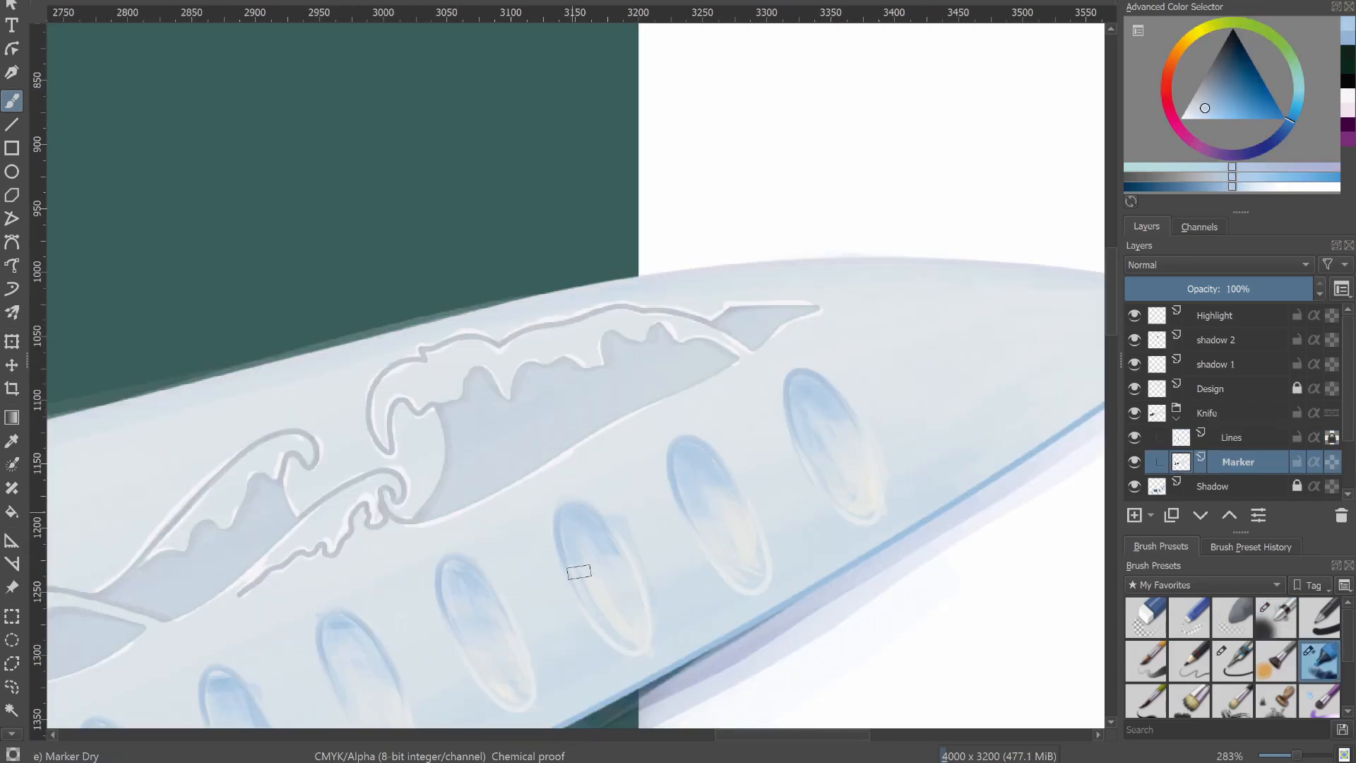
Deepen the blue shading in the upper parts of the hollows near the blade tip with Marker Dry on the Marker layer.
{"action": "left_click_drag", "start_coordinate": [579, 572], "coordinate": [616, 548]}
{"action": "left_click_drag", "start_coordinate": [325, 639], "coordinate": [657, 398]}
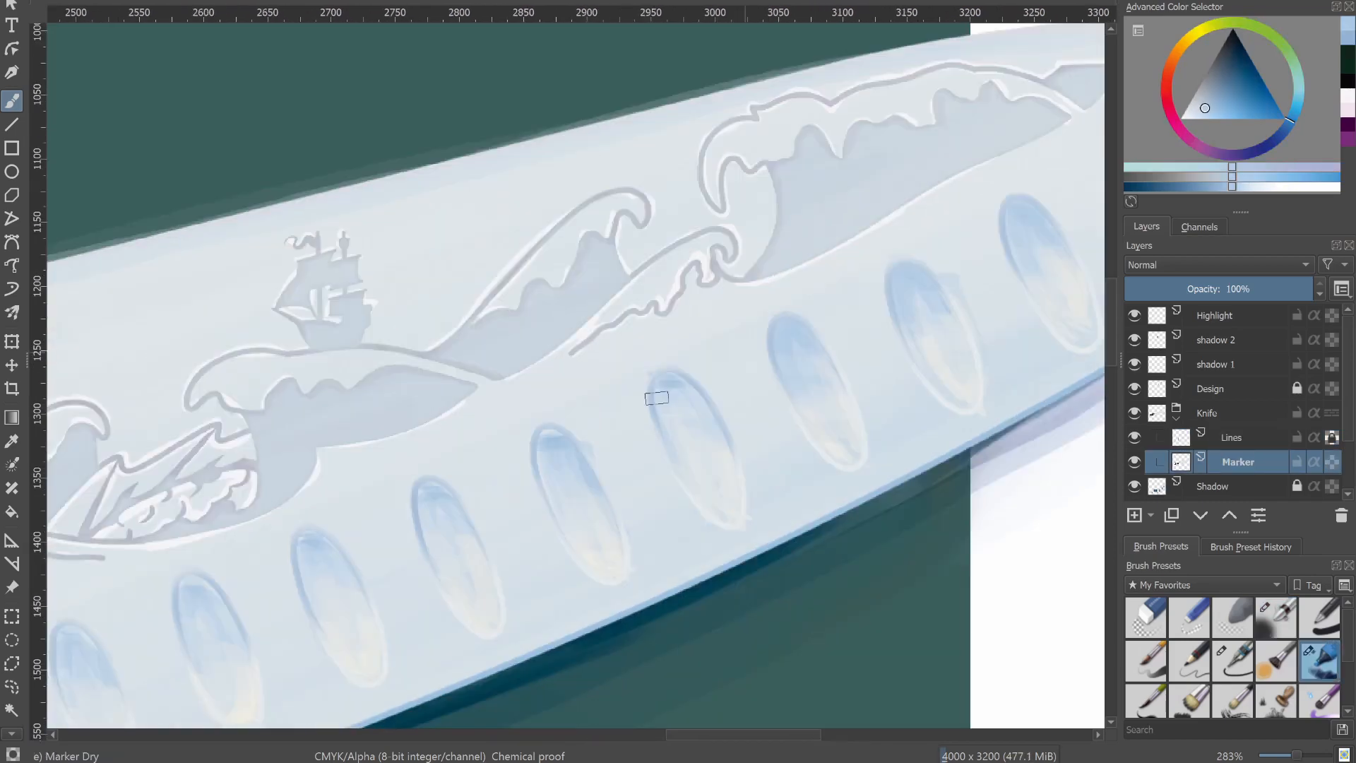
{"action": "left_click_drag", "start_coordinate": [748, 428], "coordinate": [947, 297]}
{"action": "mouse_move", "coordinate": [751, 381]}
{"action": "left_mouse_down"}
{"action": "mouse_move", "coordinate": [763, 343]}
{"action": "mouse_move", "coordinate": [832, 321]}
{"action": "left_mouse_up"}
{"action": "left_click_drag", "start_coordinate": [816, 311], "coordinate": [827, 354]}
{"action": "left_click_drag", "start_coordinate": [933, 255], "coordinate": [946, 284]}
{"action": "left_click_drag", "start_coordinate": [962, 354], "coordinate": [681, 505]}
{"action": "mouse_move", "coordinate": [656, 444]}
{"action": "left_mouse_down"}
{"action": "mouse_move", "coordinate": [720, 428]}
{"action": "mouse_move", "coordinate": [935, 287]}
{"action": "left_mouse_up"}
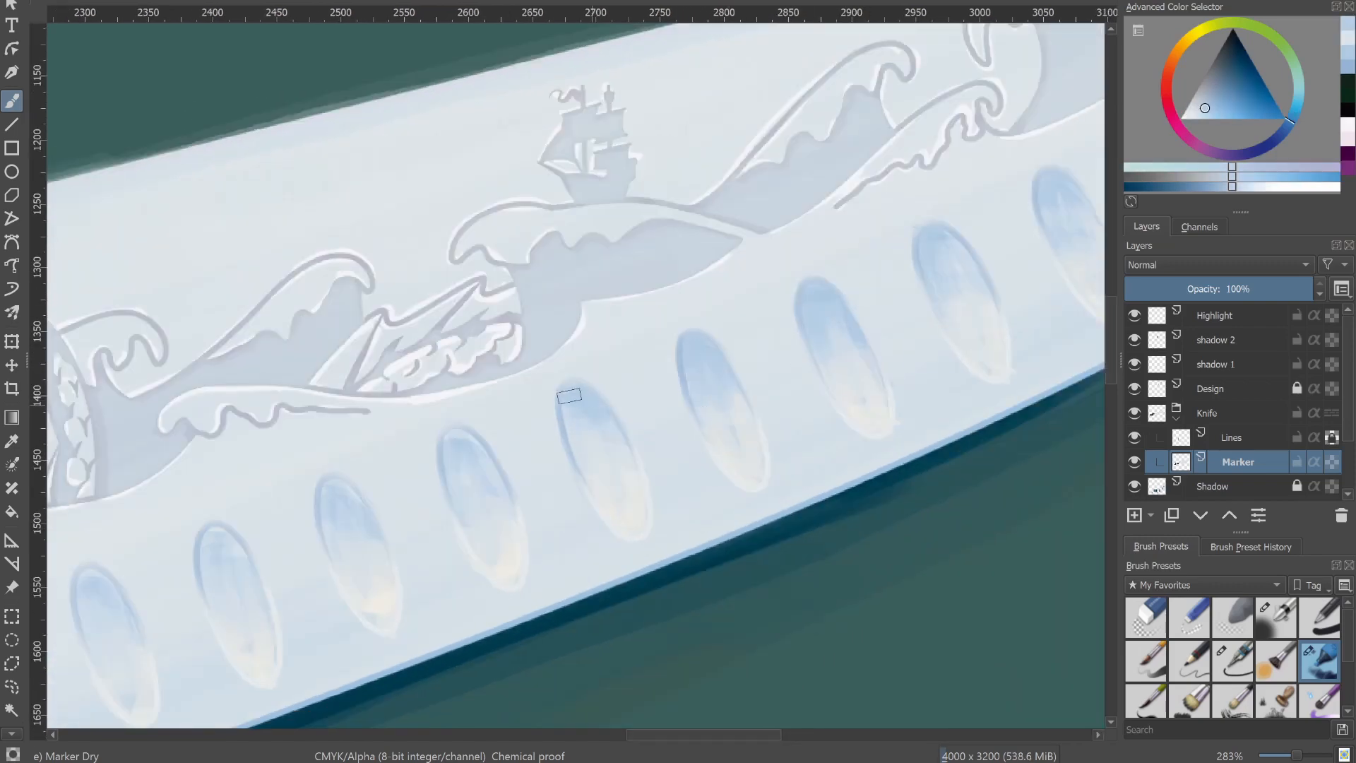
Shade the upper parts of the hollows along the middle of the blade in blue with Marker Dry.
{"action": "left_click", "coordinate": [544, 400], "text": "ctrl"}
{"action": "left_click_drag", "start_coordinate": [569, 396], "coordinate": [602, 463]}
{"action": "left_click_drag", "start_coordinate": [448, 445], "coordinate": [650, 372]}
{"action": "left_click_drag", "start_coordinate": [516, 438], "coordinate": [692, 405]}
{"action": "left_click_drag", "start_coordinate": [688, 395], "coordinate": [720, 442]}
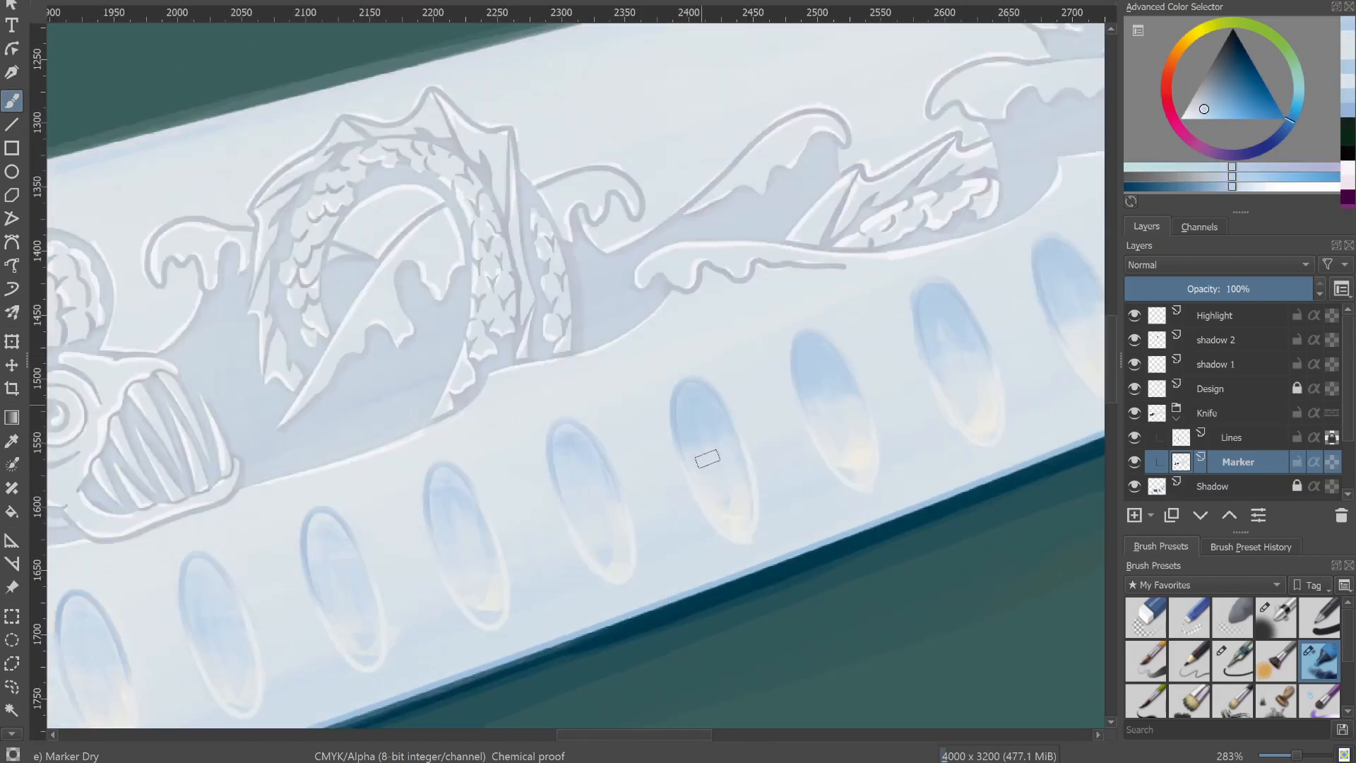
Shade the upper parts of the hollows beneath the serpent and nearest the heel in blue.
{"action": "mouse_move", "coordinate": [487, 519]}
{"action": "left_mouse_down"}
{"action": "mouse_move", "coordinate": [756, 370]}
{"action": "mouse_move", "coordinate": [723, 310]}
{"action": "left_mouse_up"}
{"action": "left_click", "coordinate": [717, 346], "text": "ctrl"}
{"action": "left_click_drag", "start_coordinate": [600, 374], "coordinate": [763, 332]}
{"action": "left_click_drag", "start_coordinate": [750, 367], "coordinate": [763, 331]}
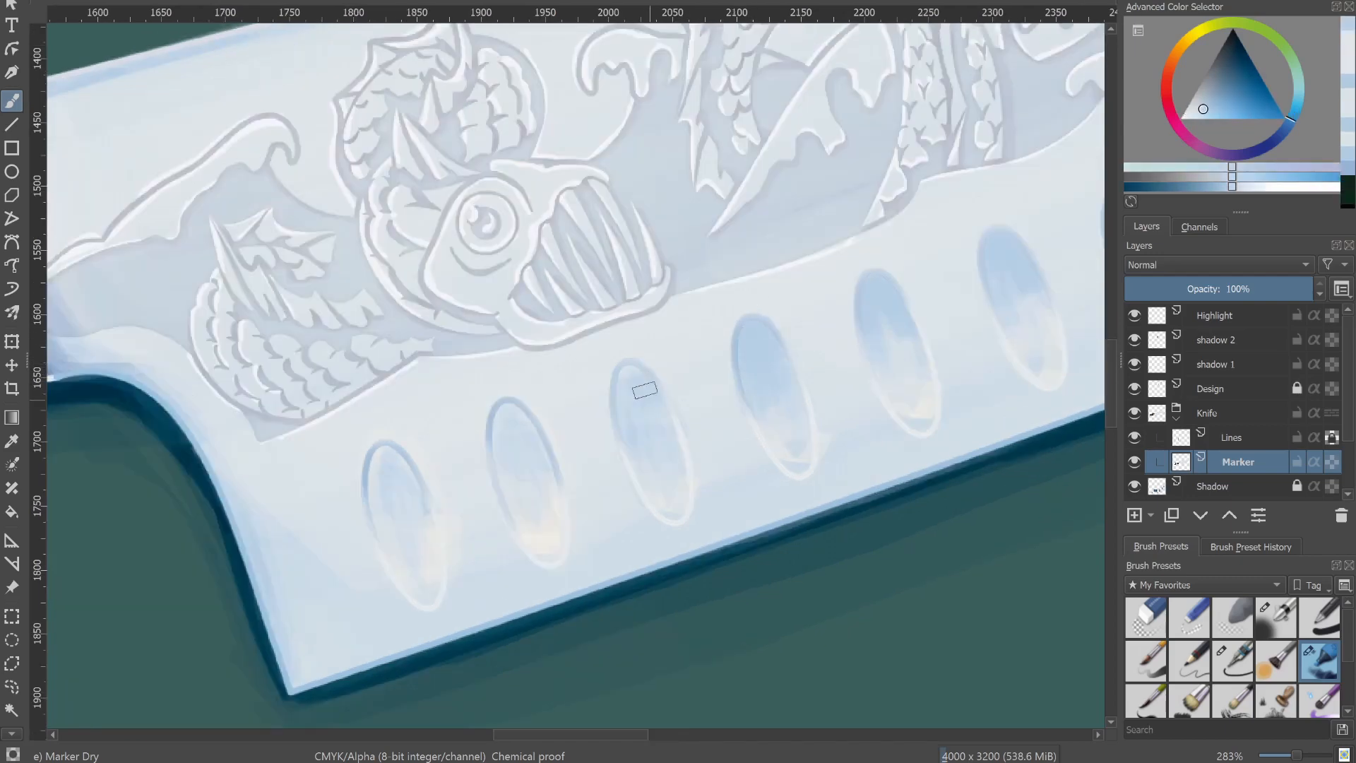
{"action": "left_click_drag", "start_coordinate": [381, 452], "coordinate": [392, 519]}
Pick a pale yellow and blend it into the lower parts of the hollows nearest the heel.
{"action": "left_click", "coordinate": [548, 549], "text": "ctrl"}
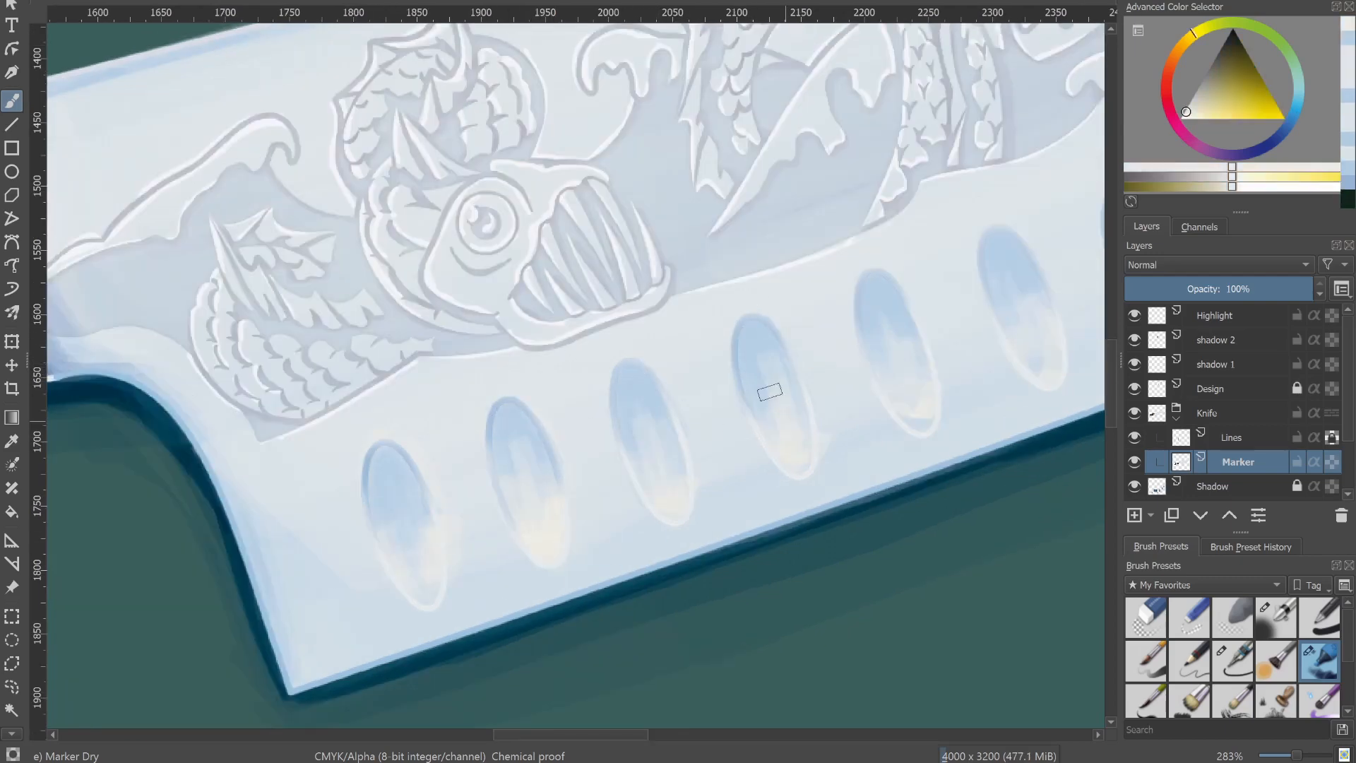
{"action": "left_click_drag", "start_coordinate": [894, 311], "coordinate": [918, 422]}
{"action": "left_click_drag", "start_coordinate": [422, 572], "coordinate": [293, 609]}
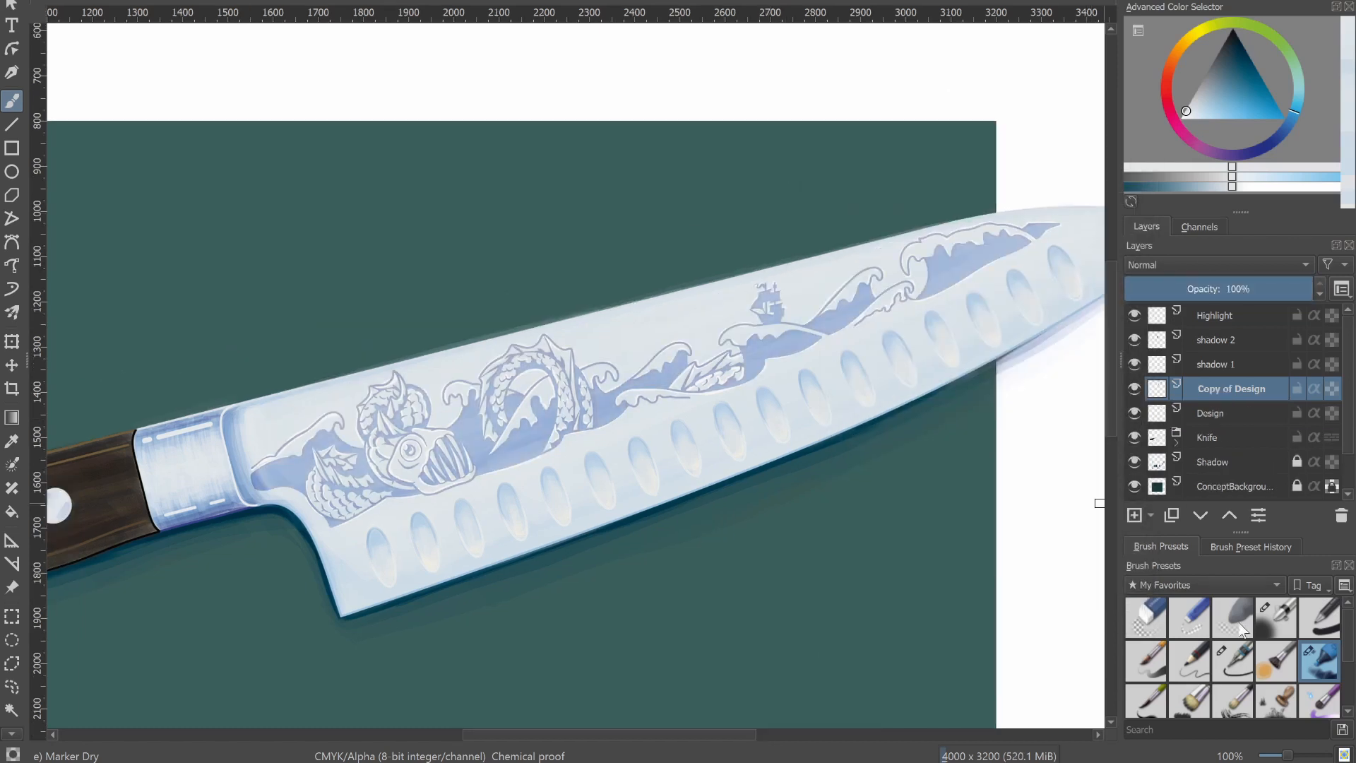
Switch to Cricut Design Space, upload cutPaths as a cut image and insert it on the canvas.
{"action": "left_click", "coordinate": [1239, 625]}
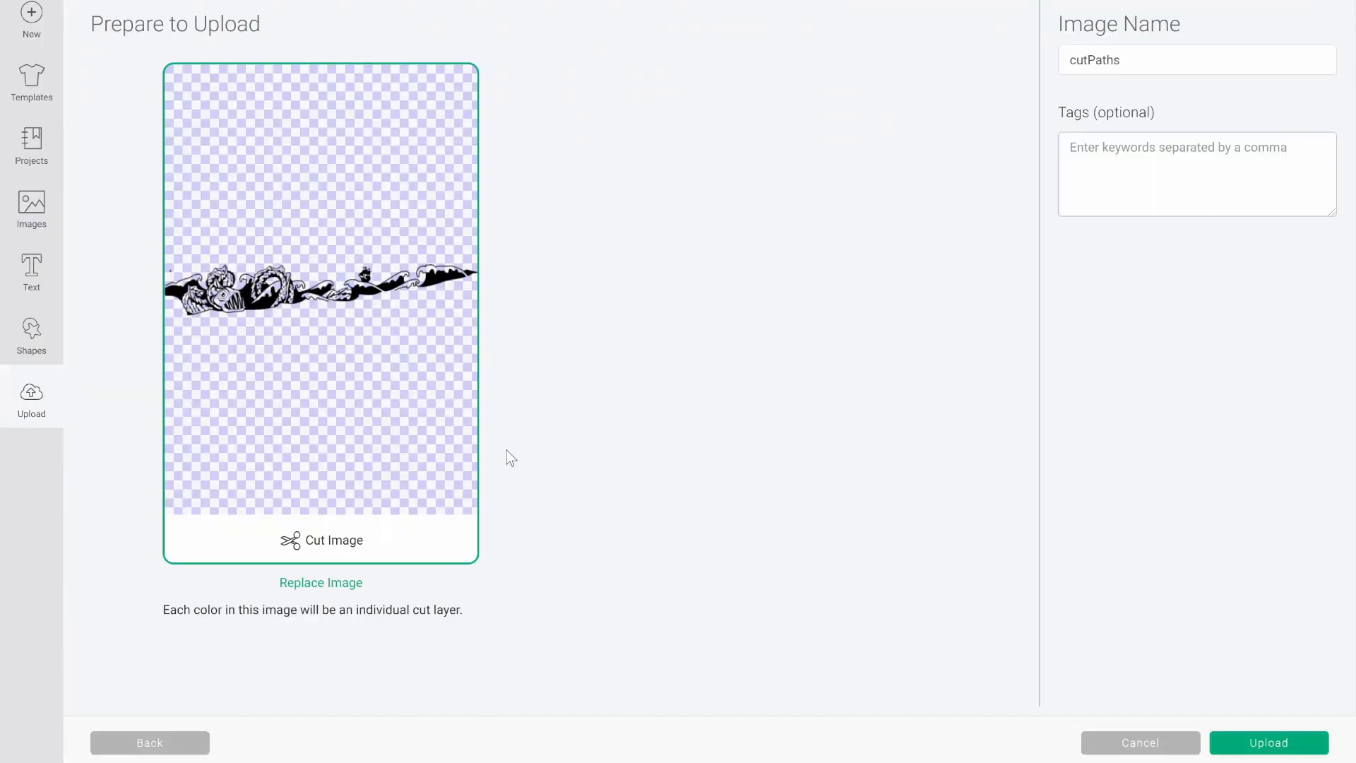
{"action": "left_click", "coordinate": [1226, 741]}
{"action": "left_click", "coordinate": [1293, 738]}
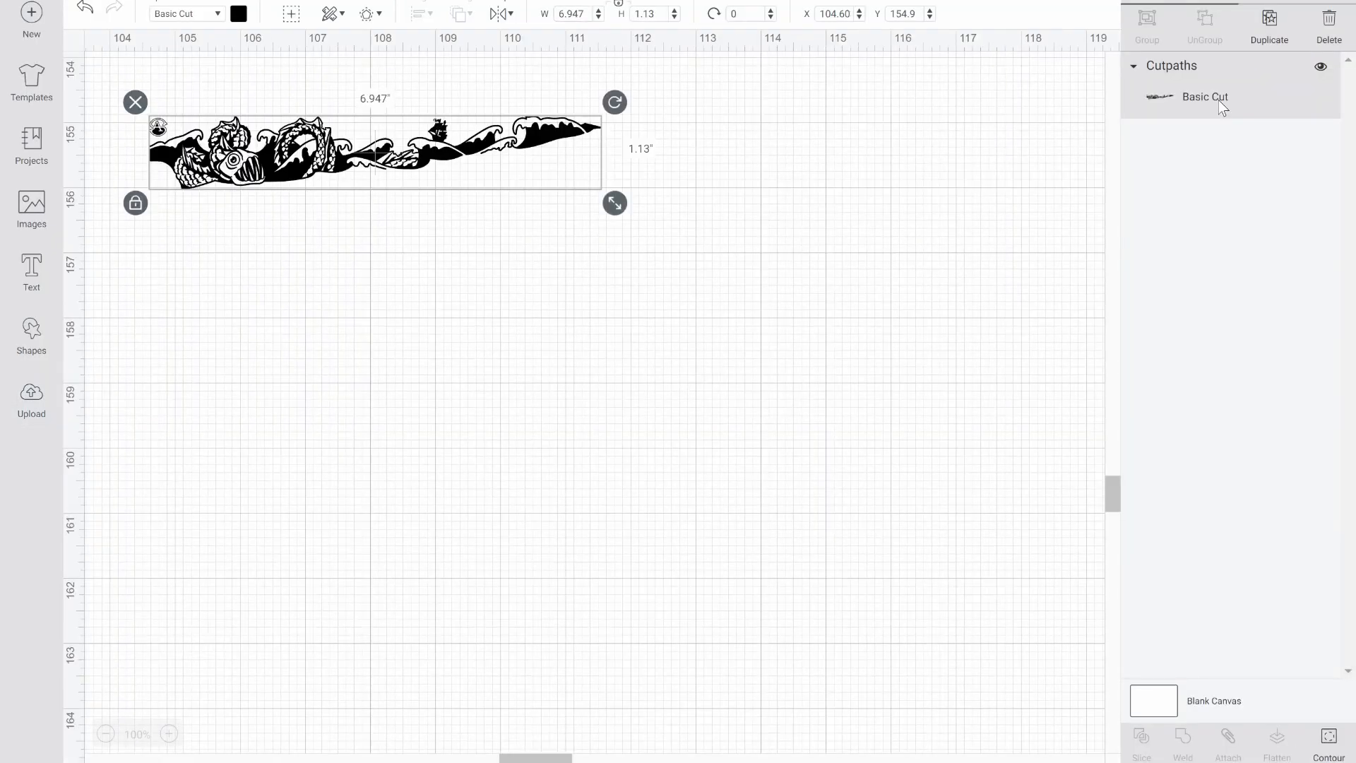
Prepare the sea monster design for cutting on a 12" x 12" mat and set the base material to Vinyl.
{"action": "left_click_drag", "start_coordinate": [235, 178], "coordinate": [235, 178]}
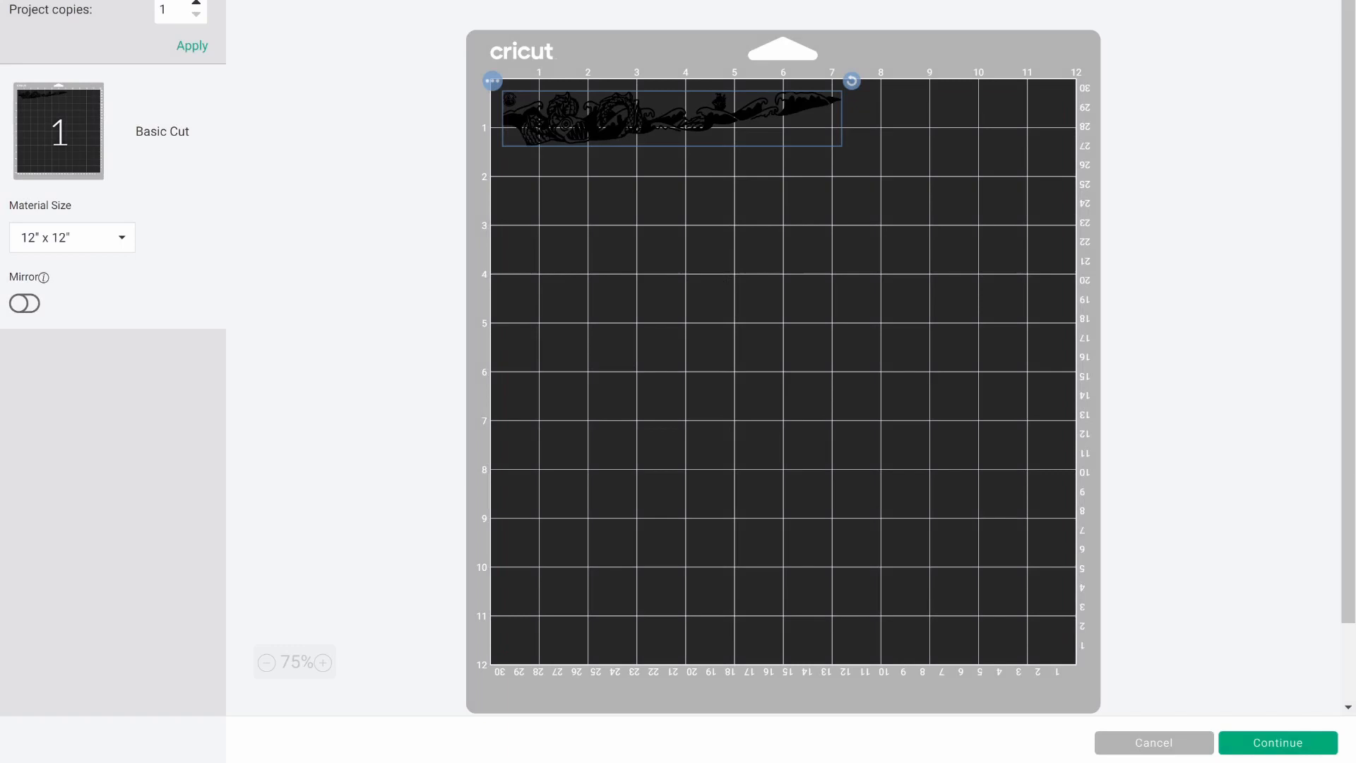
{"action": "left_click_drag", "start_coordinate": [718, 104], "coordinate": [868, 192]}
{"action": "left_click", "coordinate": [888, 330]}
{"action": "left_click", "coordinate": [1282, 749]}
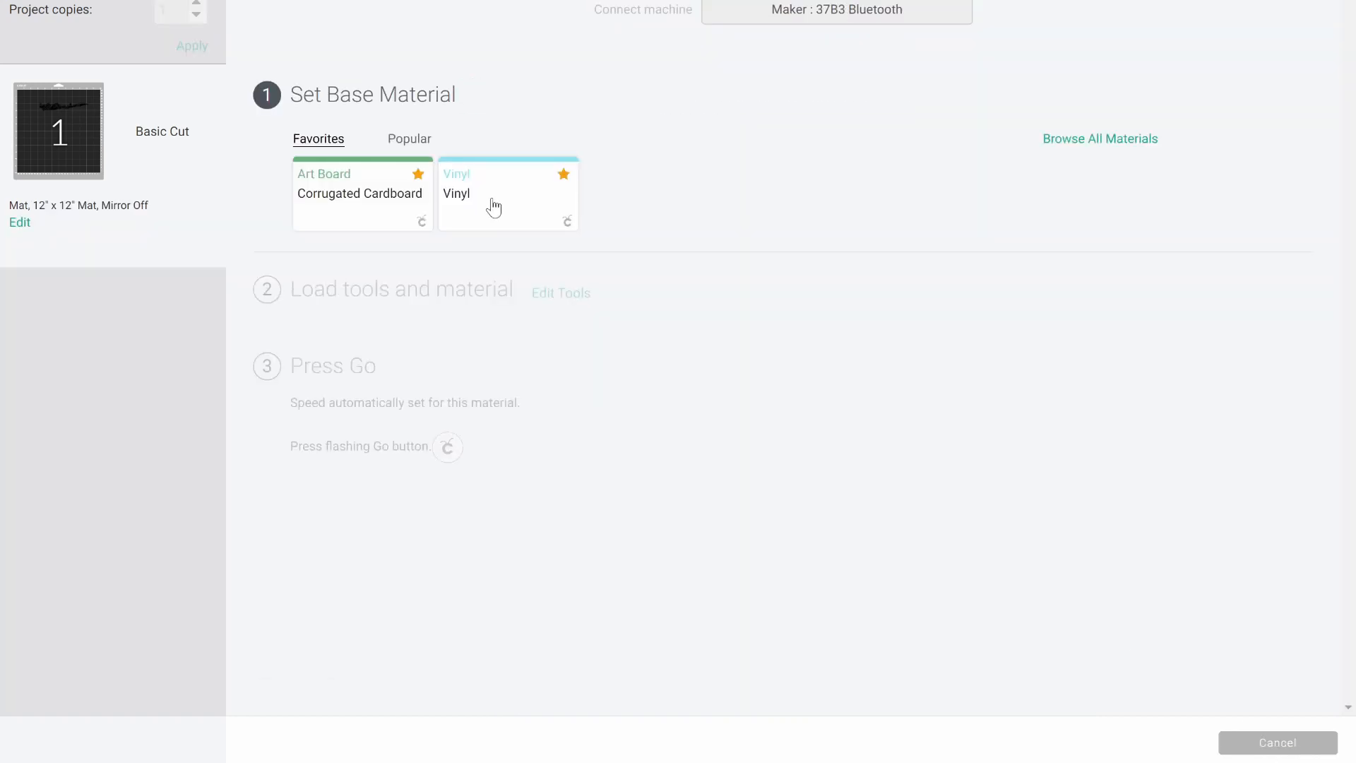
{"action": "left_click", "coordinate": [496, 204]}
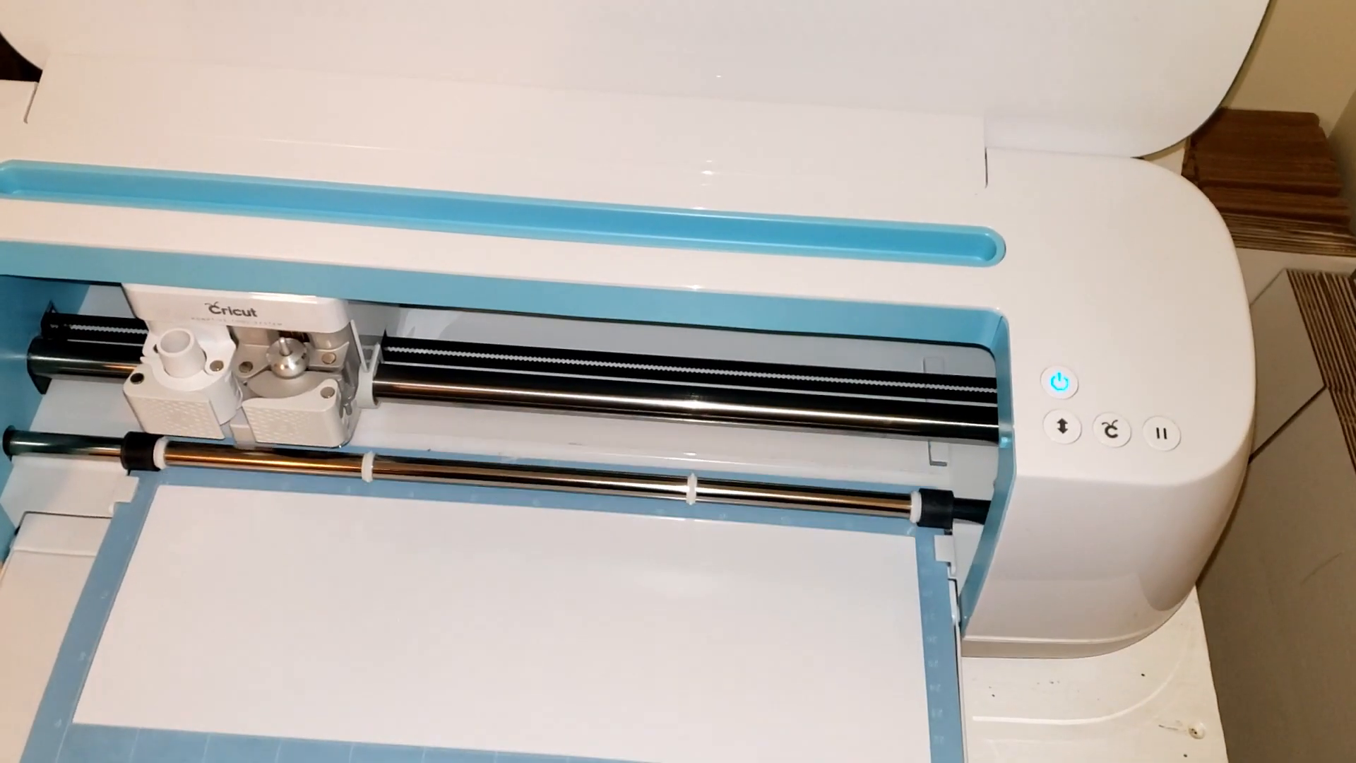